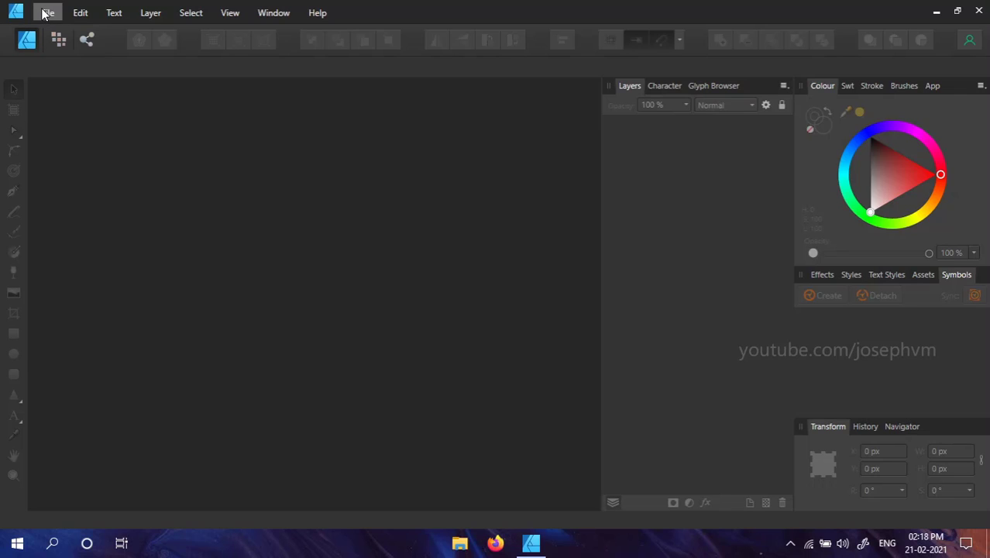
- Create a new document with 200 px page width and 200 px page height
click(42, 11)
click(189, 45)
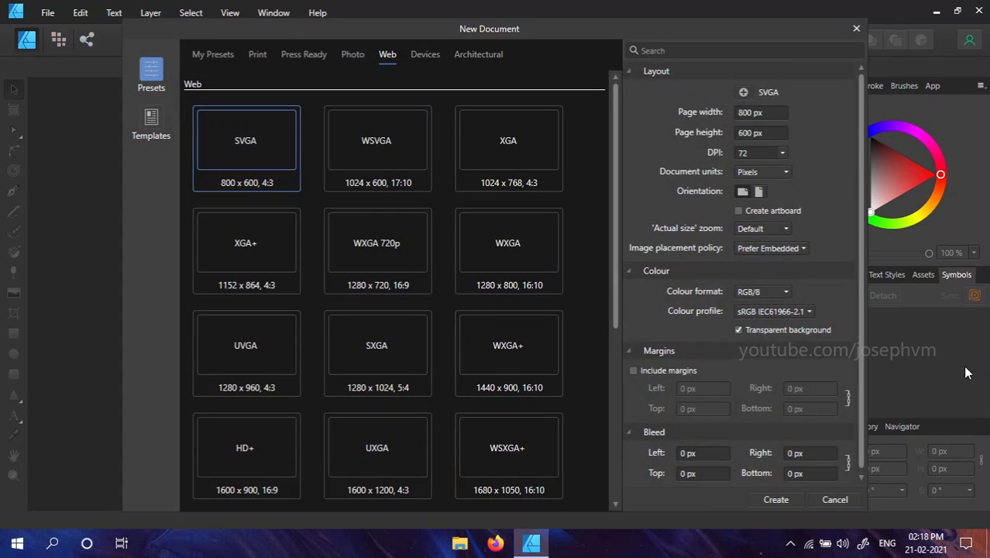
click(755, 113)
text(200)
click(761, 132)
text(2)
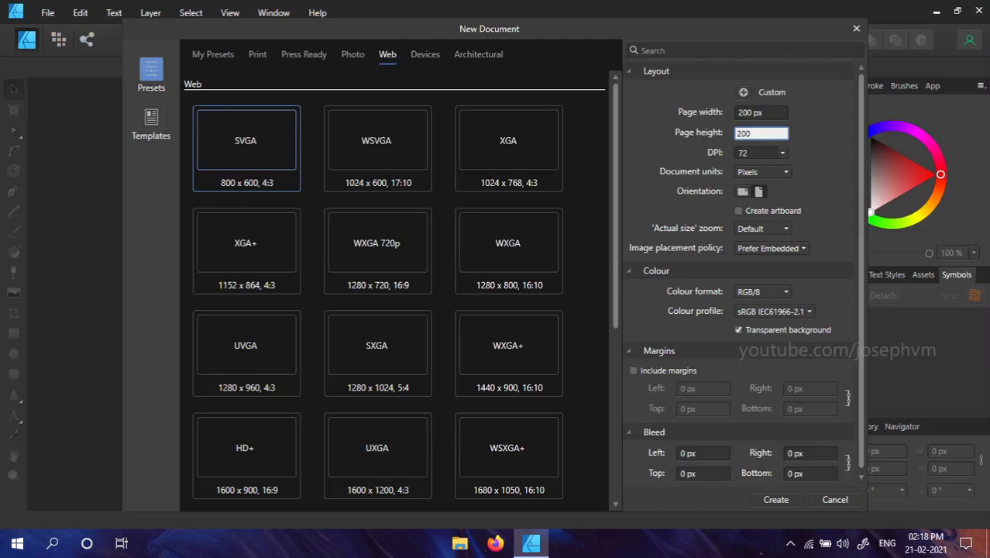
key(ctrl+a)
click(767, 500)
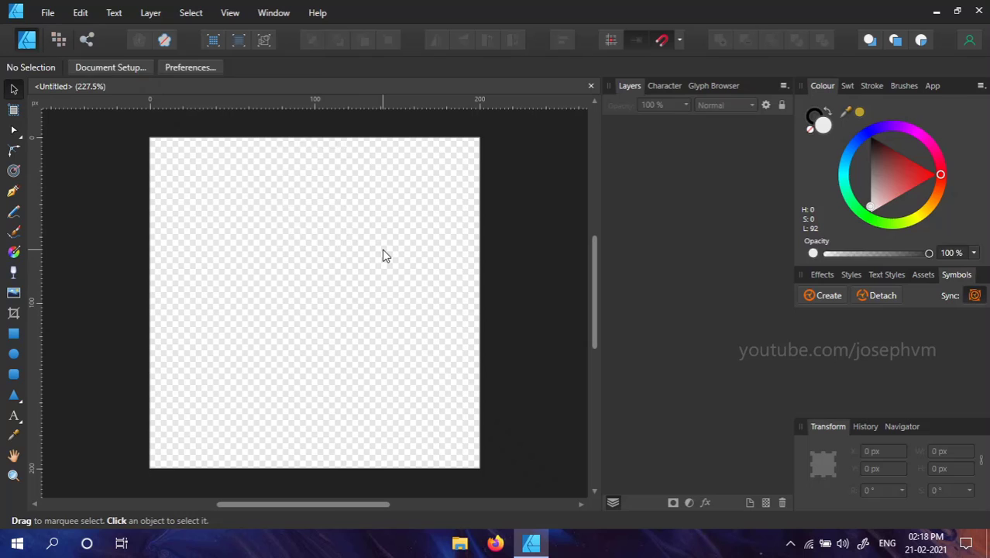
- Paste the colours swatch group and move it off the page to the left
key(ctrl+v)
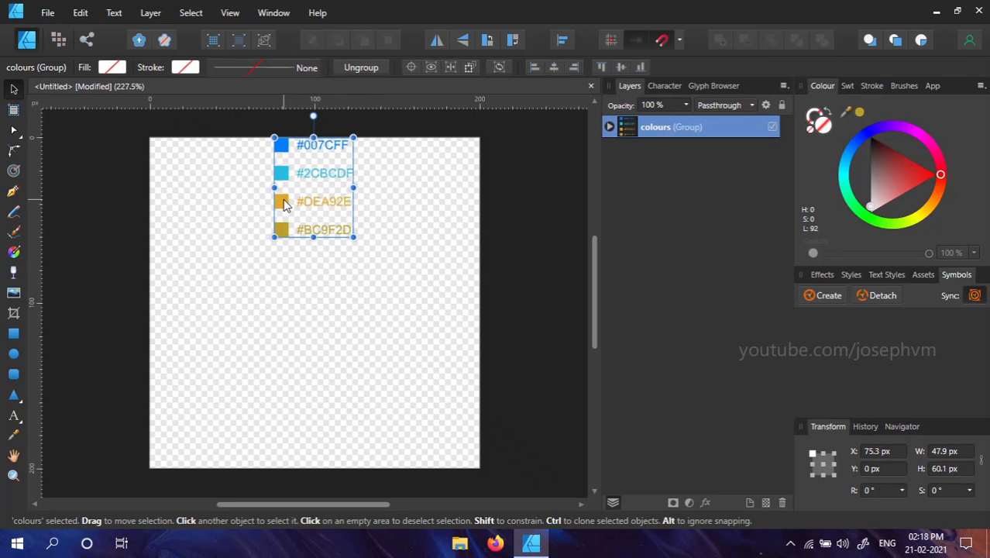
drag(285, 203, 65, 204)
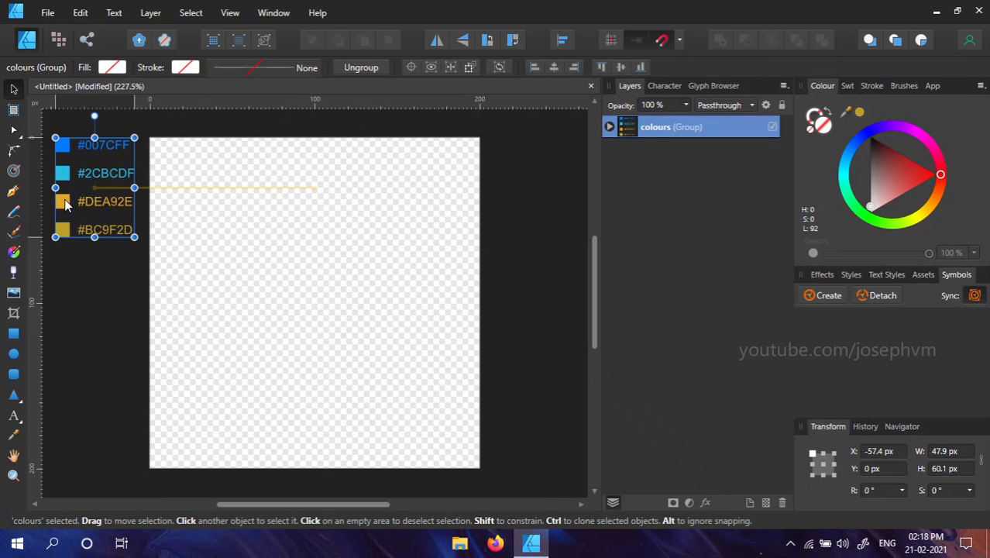
click(303, 232)
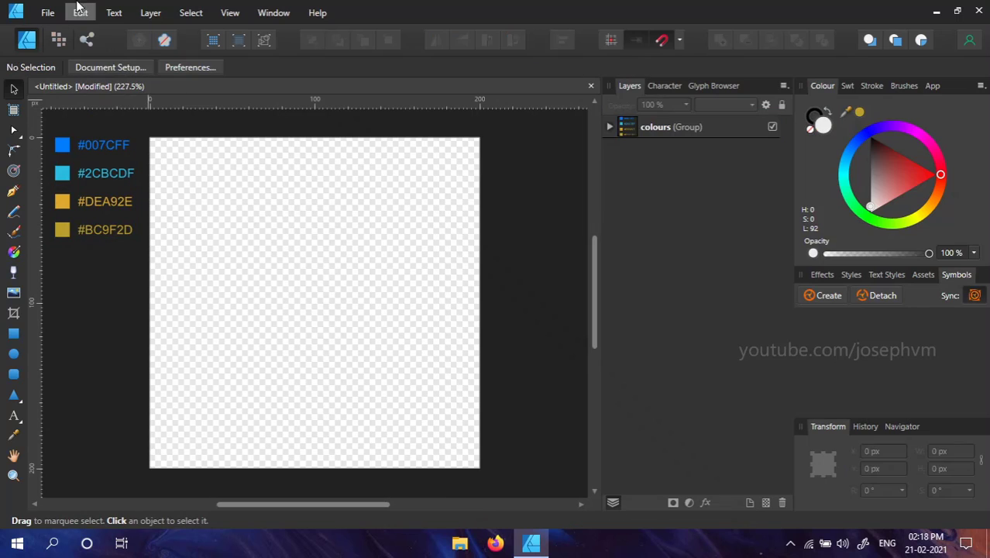
- Save the document as 'recycle bin'
click(49, 12)
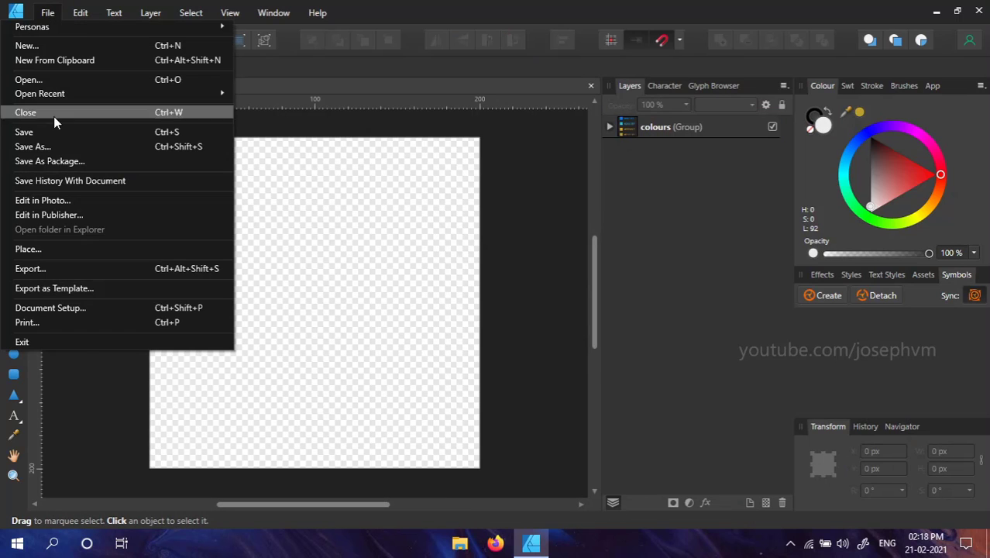
click(35, 146)
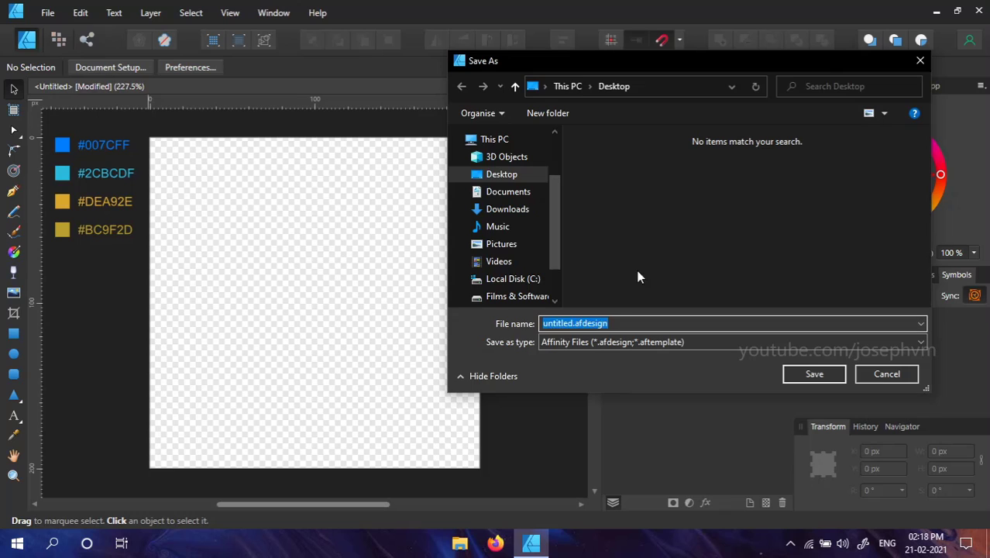
text(recycle bin)
key(Return)
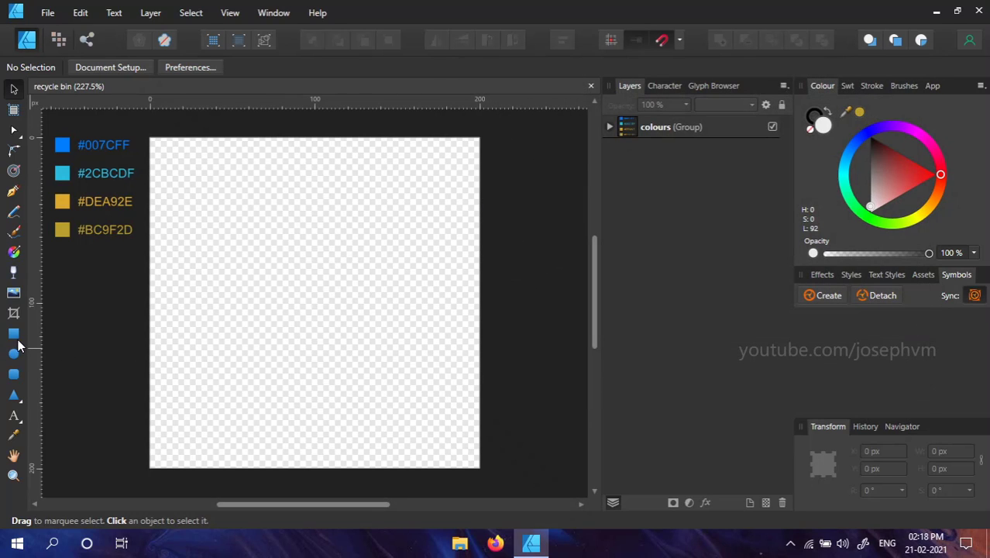
- Draw a 93.6 × 120 px rectangle mid-page and fill it with the #007CFF swatch
click(14, 335)
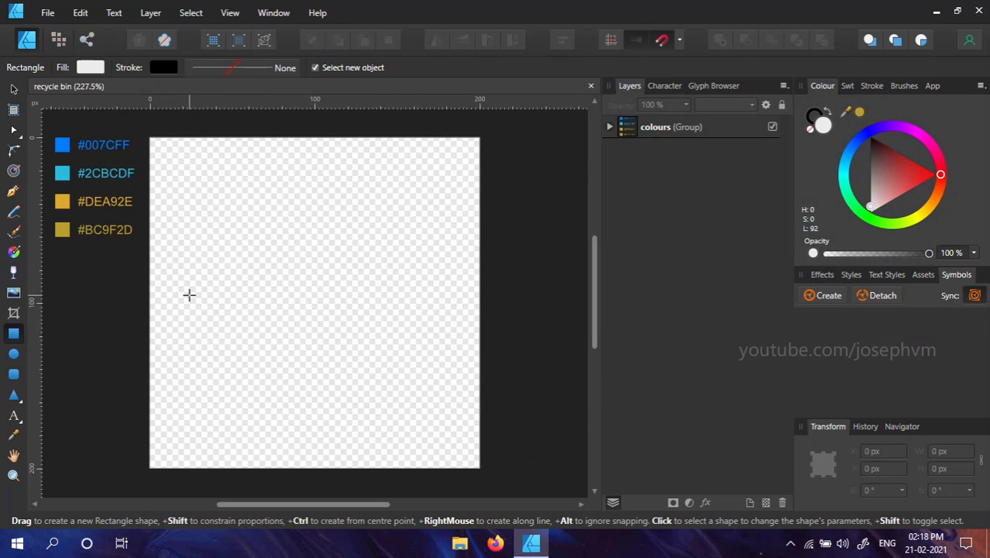
drag(236, 215, 391, 414)
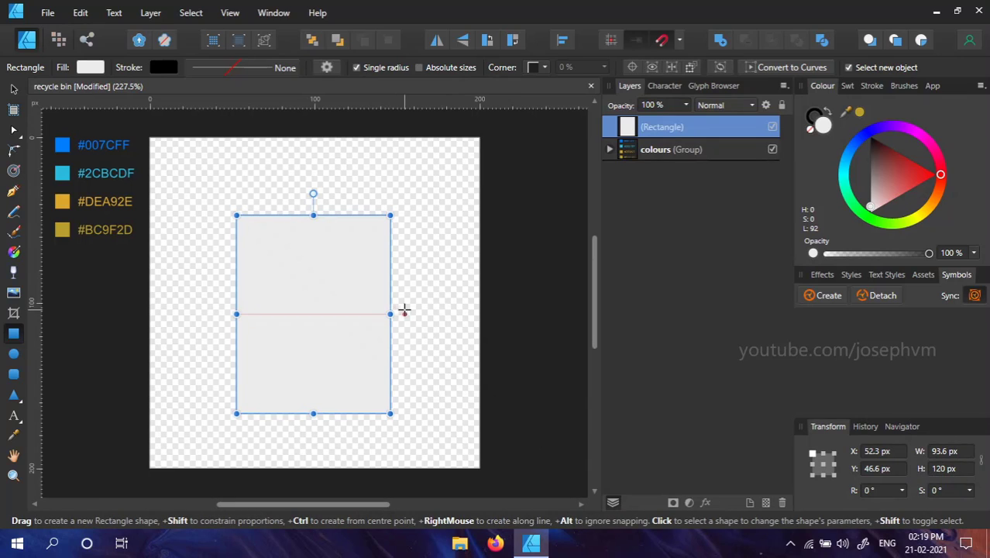
key(i)
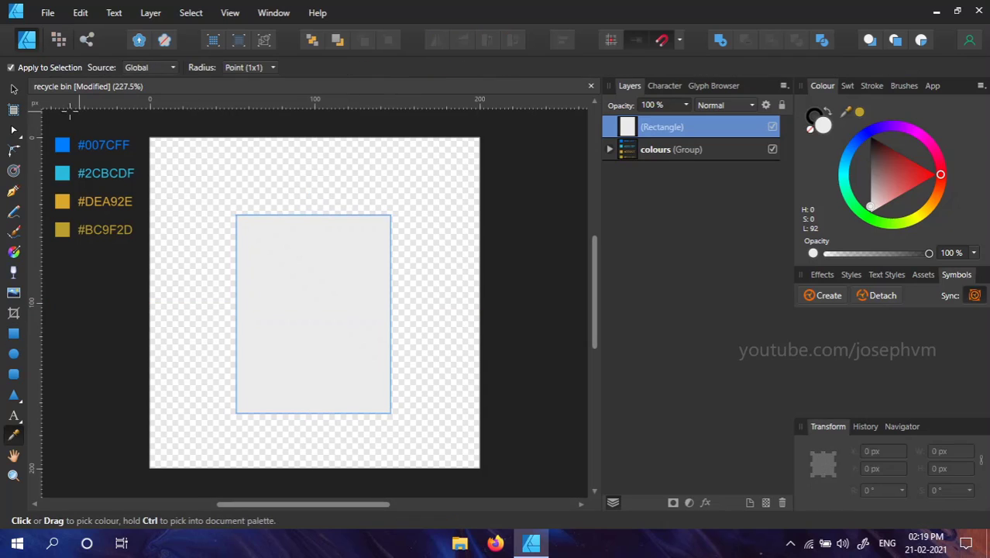
click(62, 144)
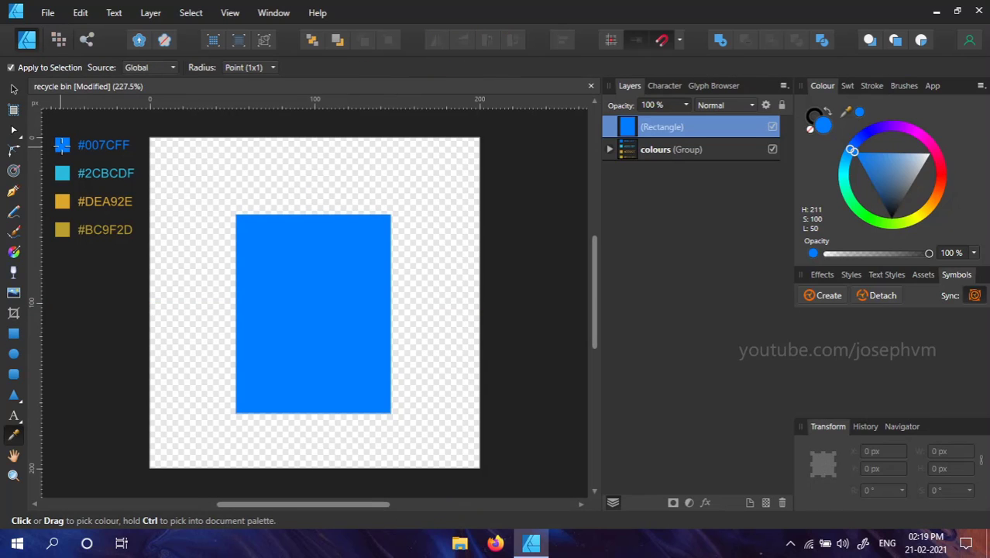
key(v)
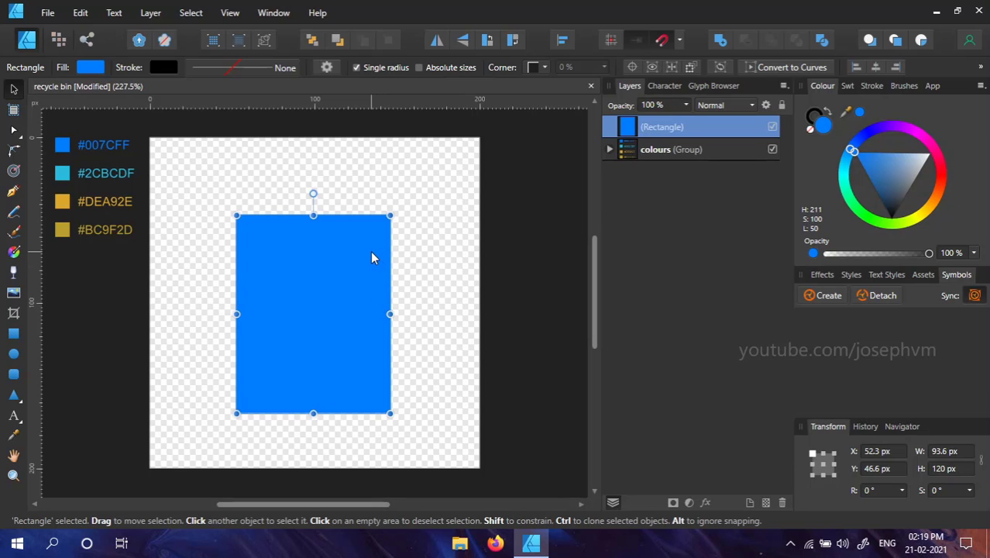
- Convert the blue rectangle to curves from its context menu
right_click(371, 257)
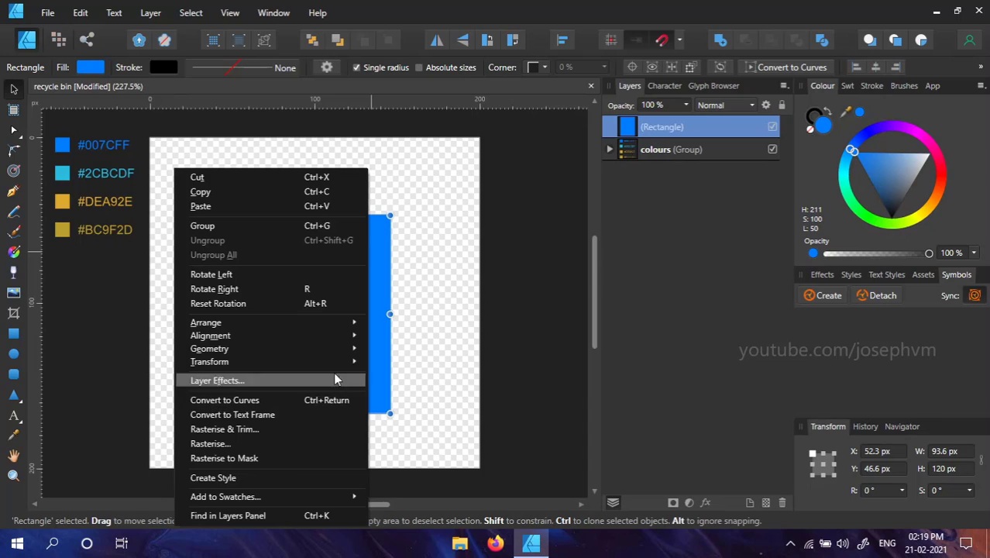
click(761, 69)
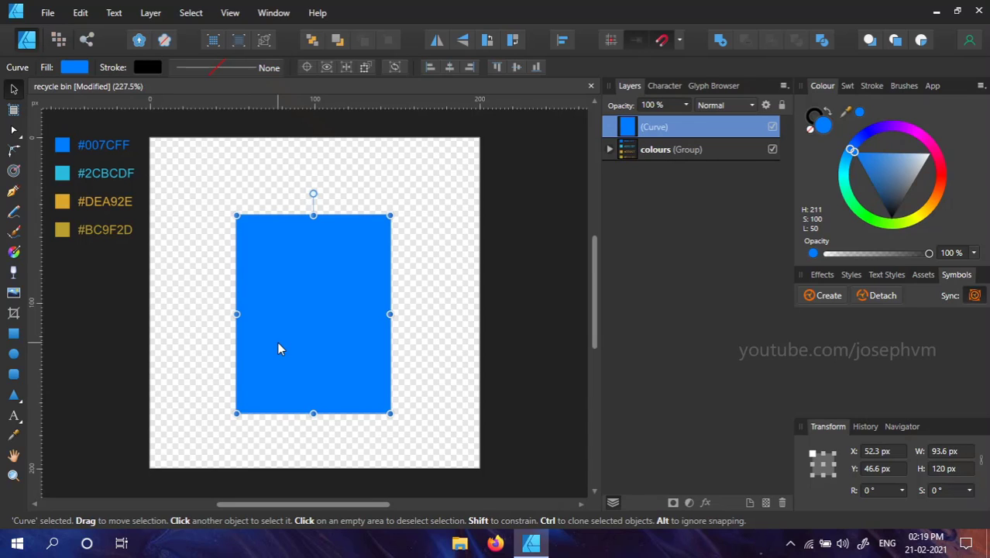
- Nudge the bottom-left and bottom-right nodes inward to taper the shape
click(14, 131)
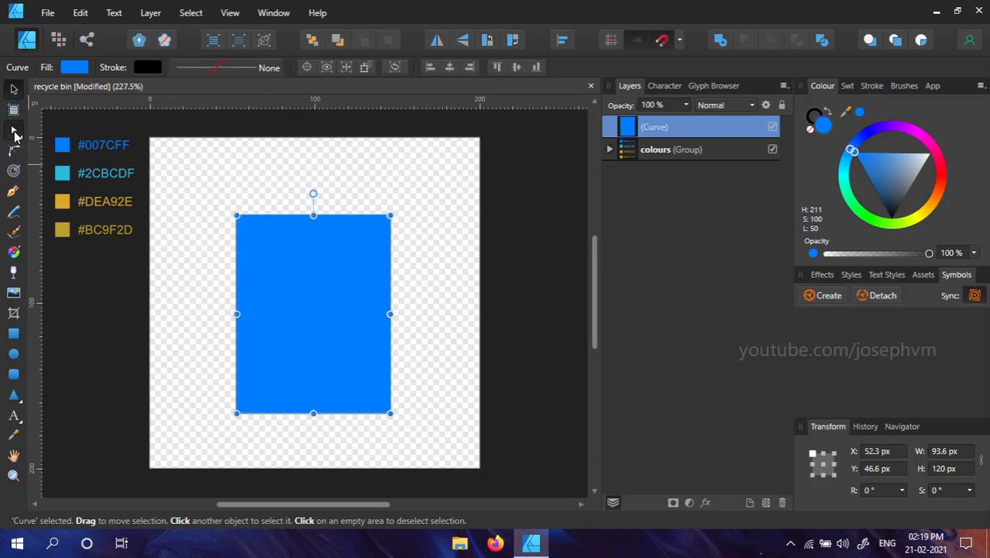
click(237, 414)
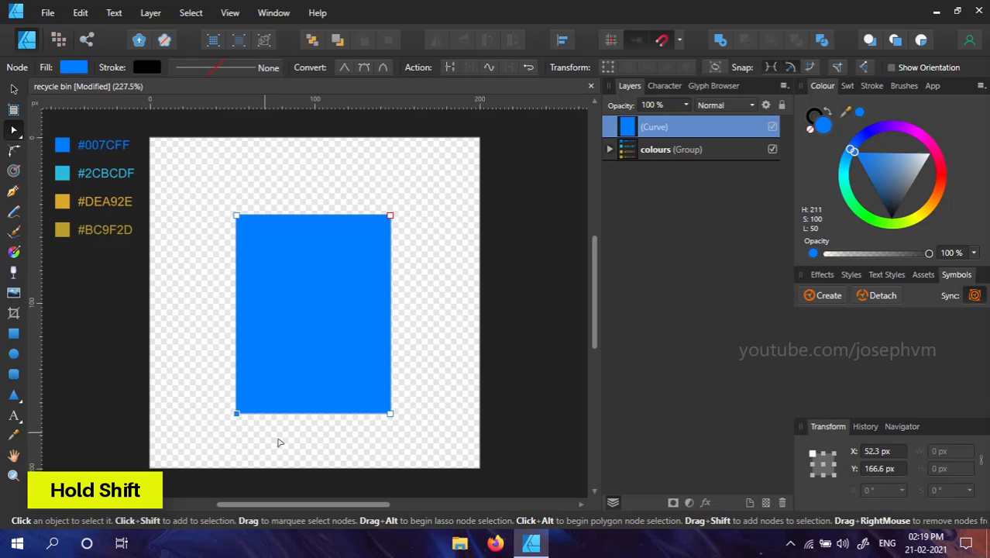
key(shift+Right)
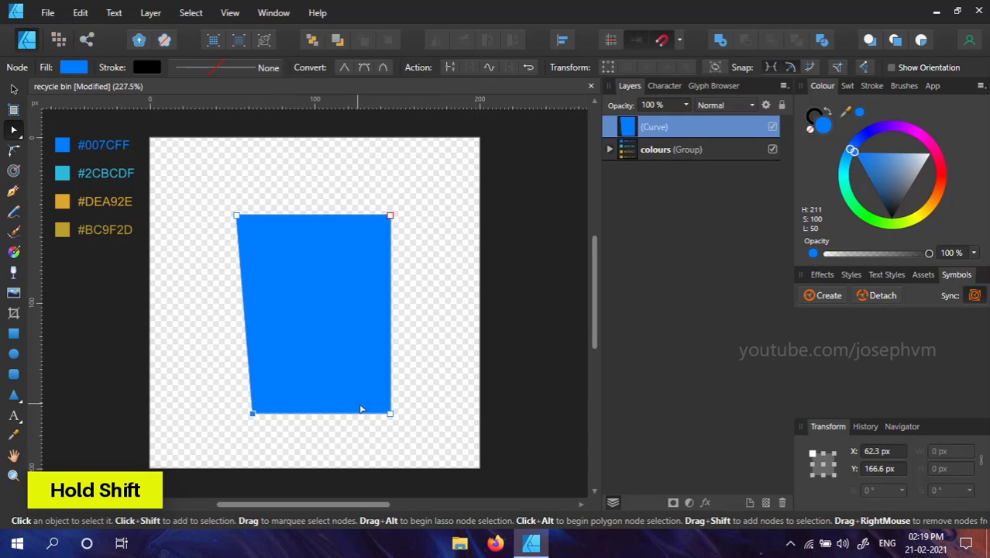
click(390, 414)
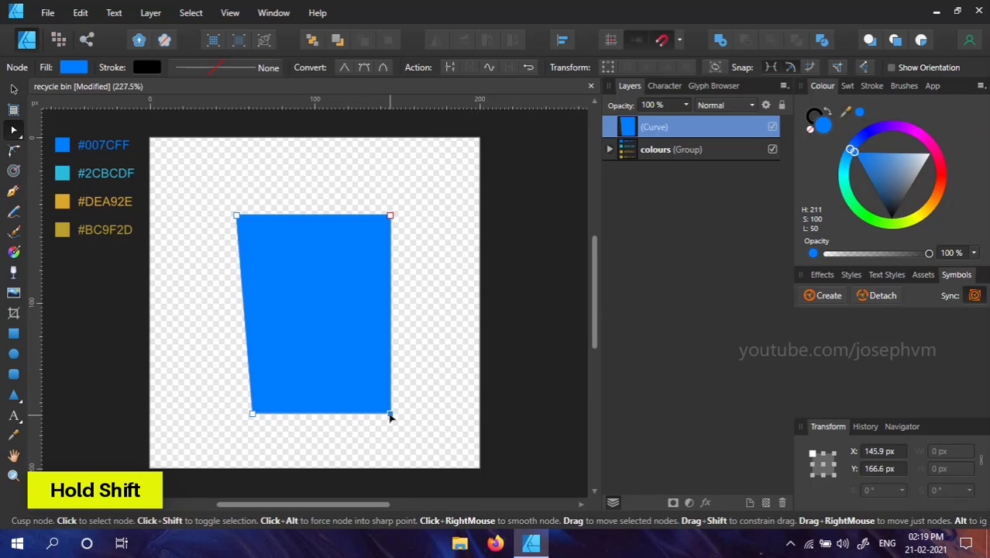
key(shift+Left)
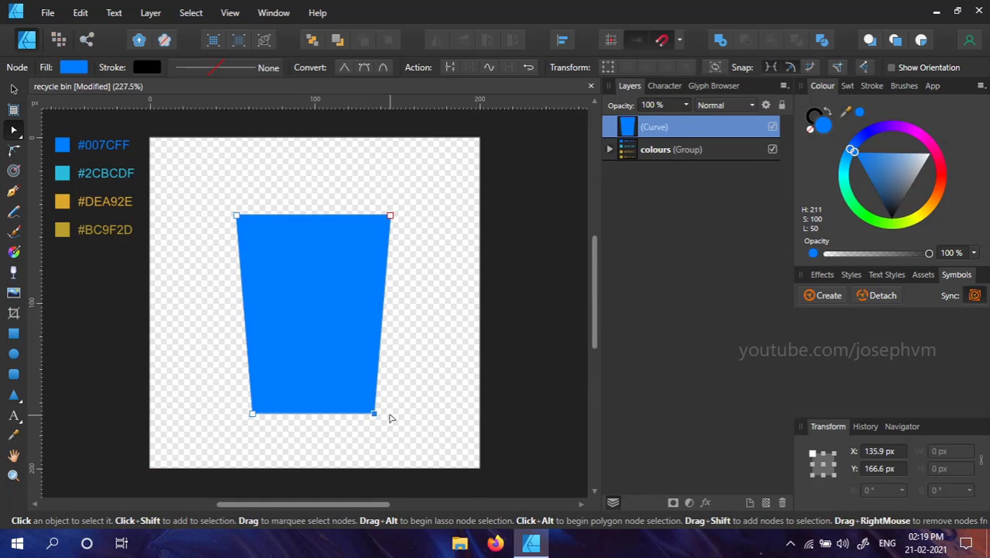
- Round both bottom corners to 6.6 px with the Corner Tool
drag(385, 429, 230, 393)
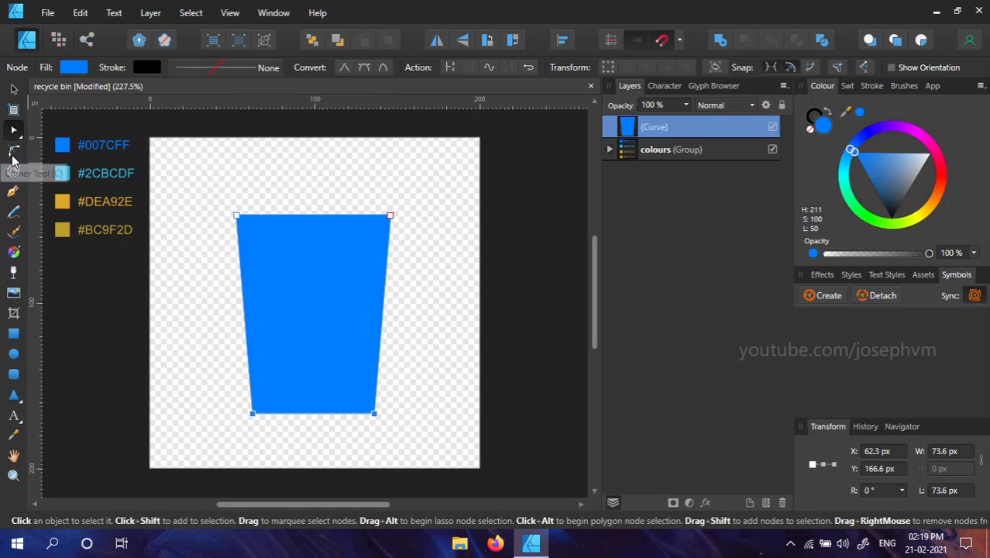
click(12, 151)
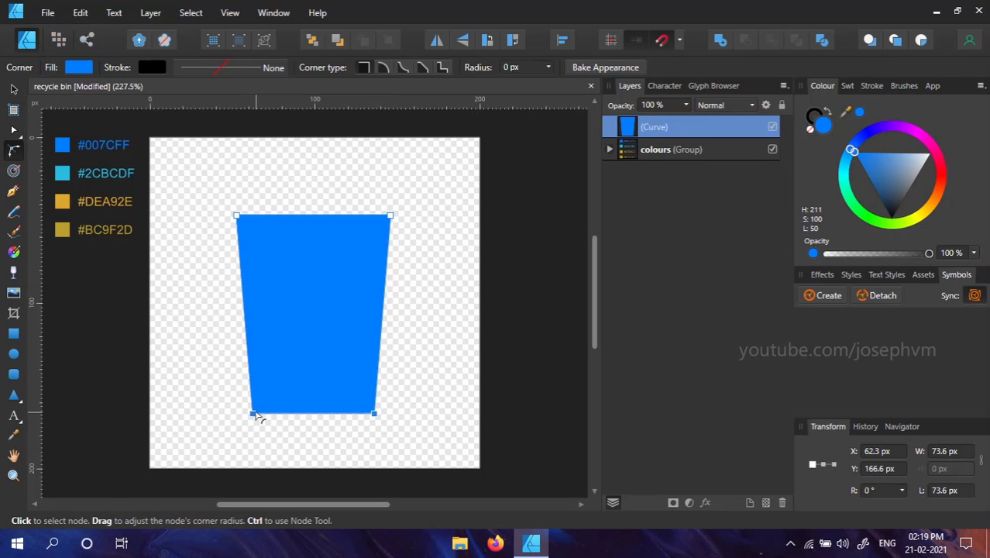
drag(252, 413, 261, 401)
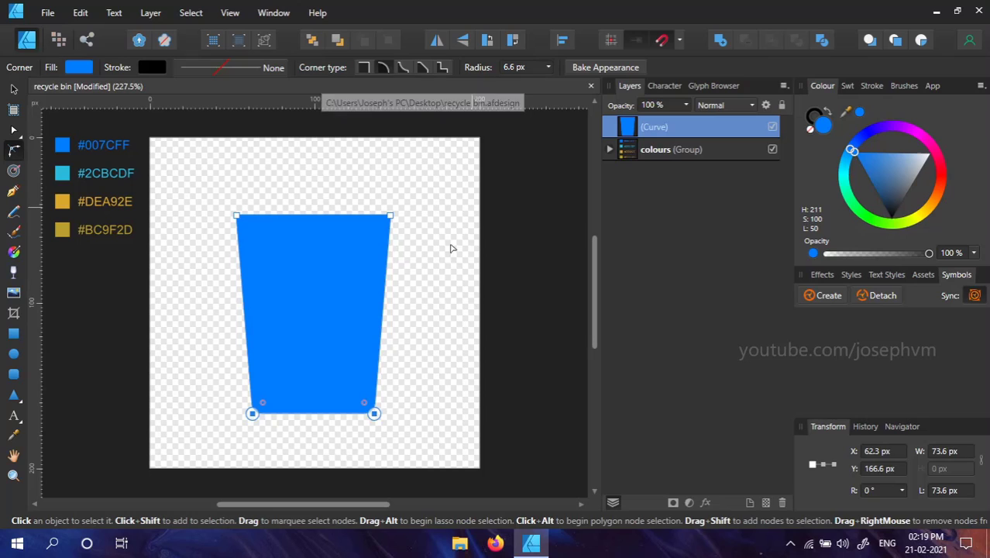
click(420, 336)
- Rename the blue shape's layer to 'bottom'
key(v)
click(337, 314)
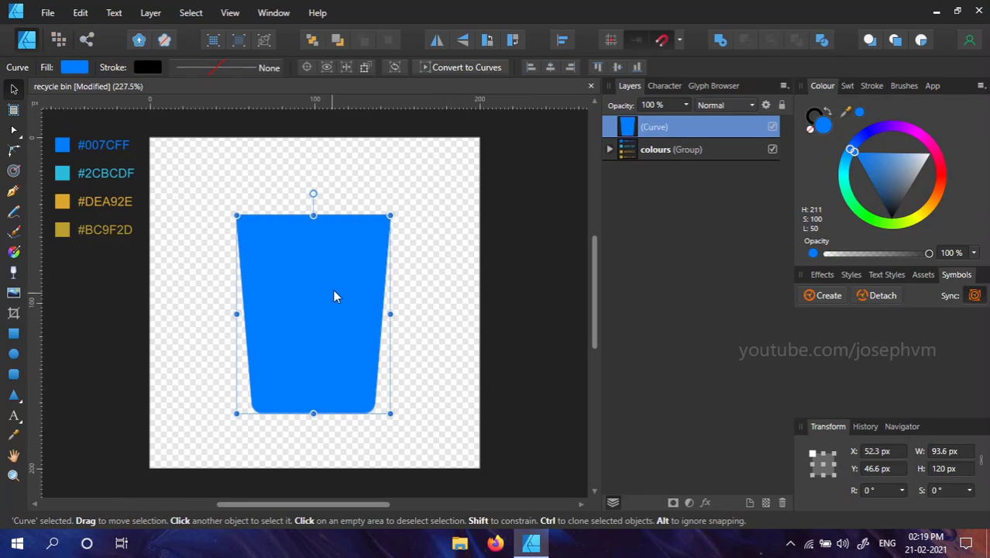
double_click(654, 127)
text(bottom)
key(Return)
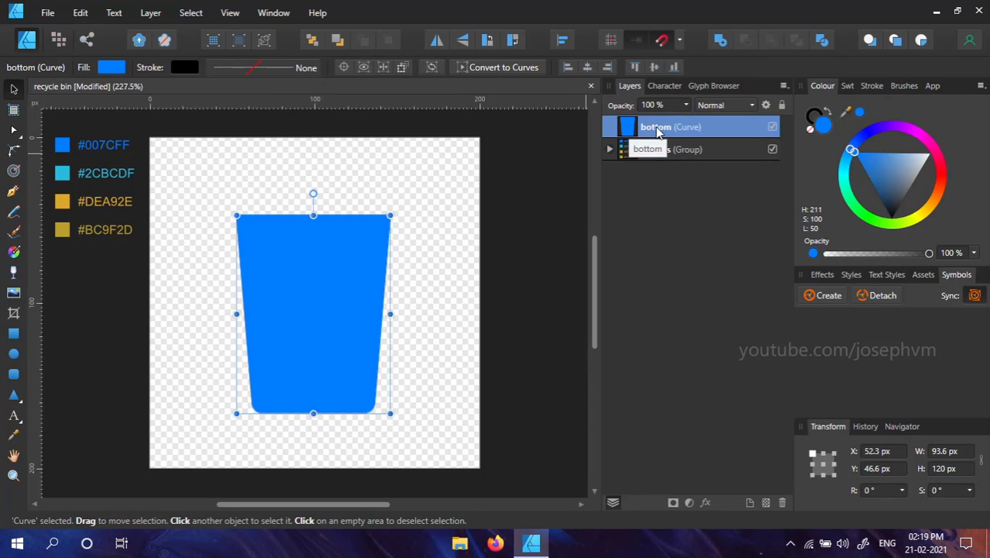
- Centre the bin body horizontally on the page
click(564, 43)
click(588, 89)
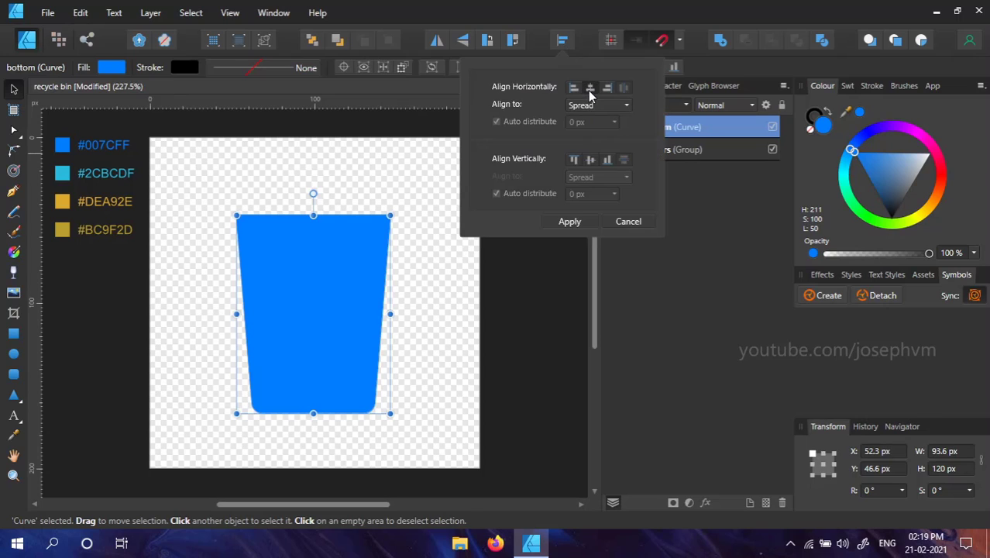
click(569, 223)
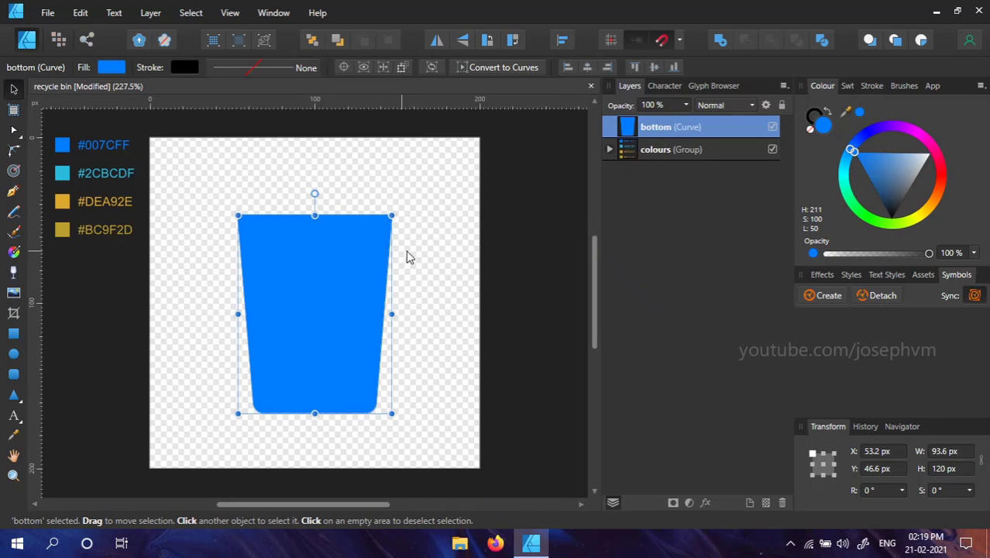
click(425, 243)
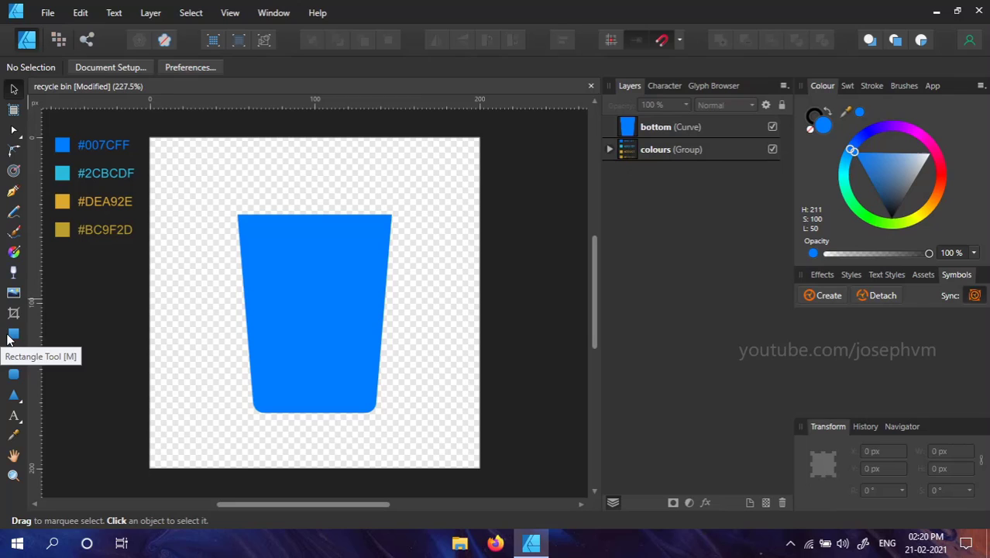
- Draw a 102.9 × 5.1 px rectangle strip across the bin body's top edge
click(13, 333)
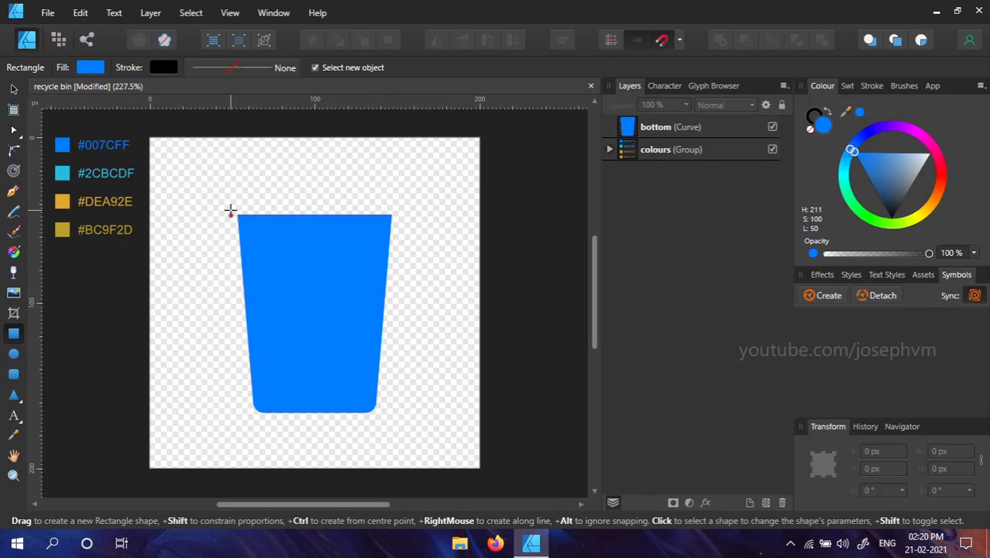
drag(228, 207, 396, 218)
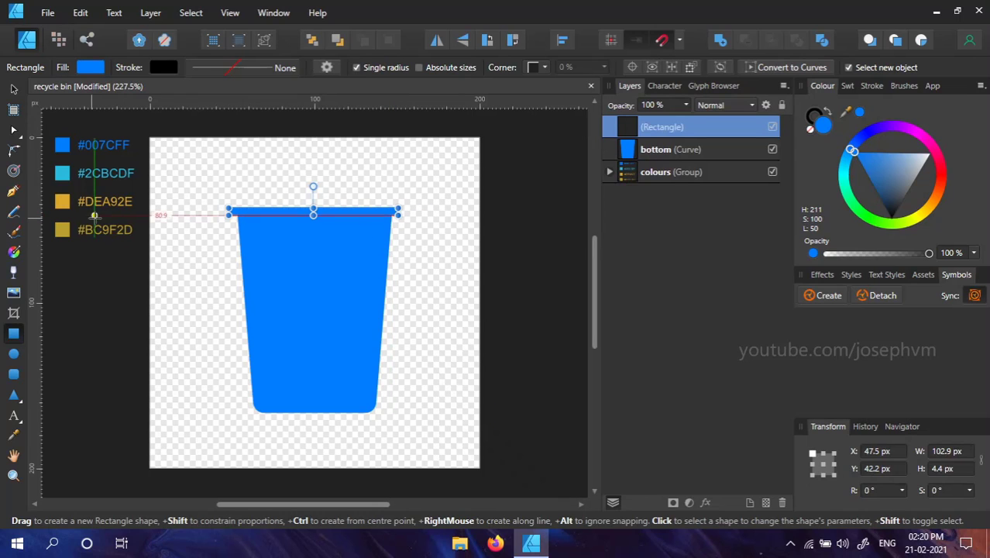
scroll(263, 203, up, 5)
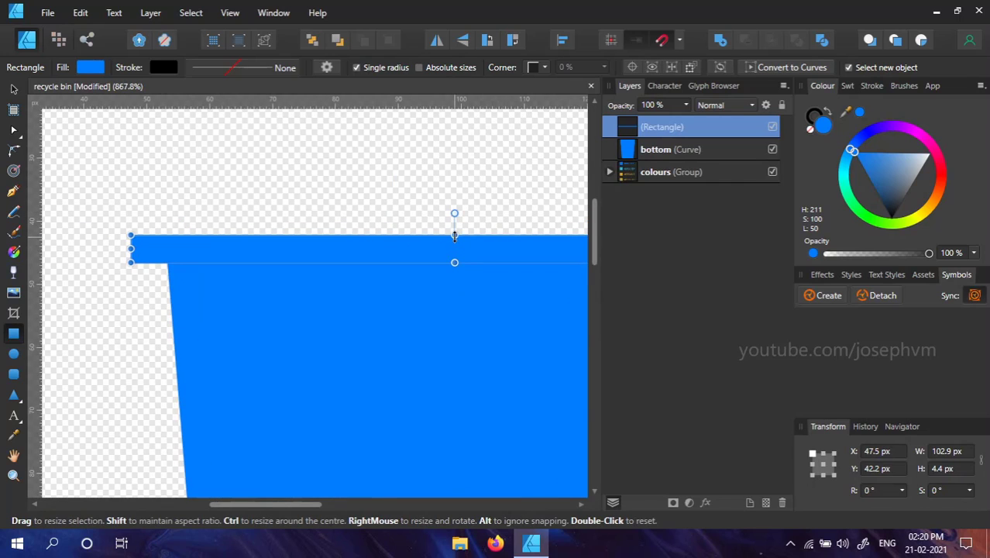
drag(455, 235, 453, 230)
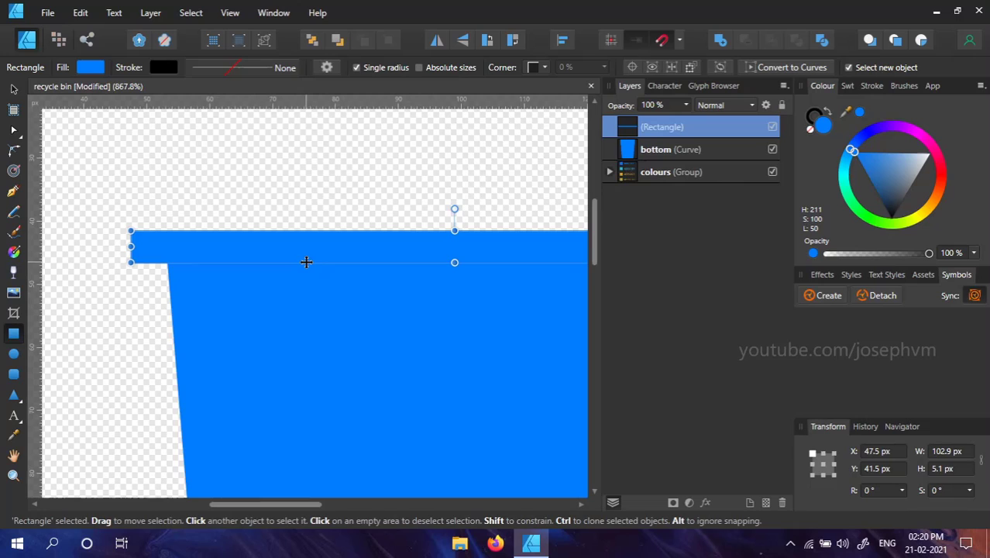
key(ctrl+0)
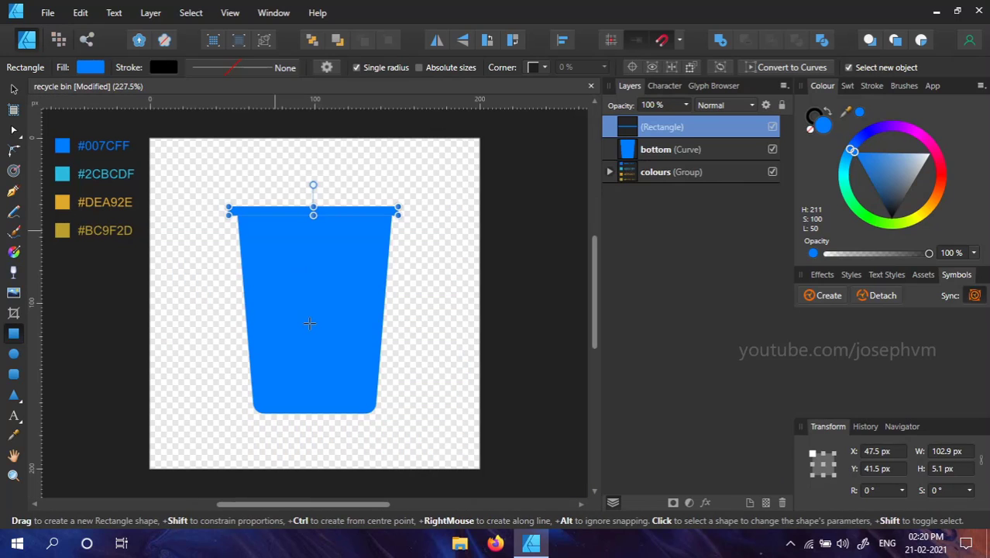
- Fill the rim with the #2CBCDF swatch and centre it horizontally over the bin
key(i)
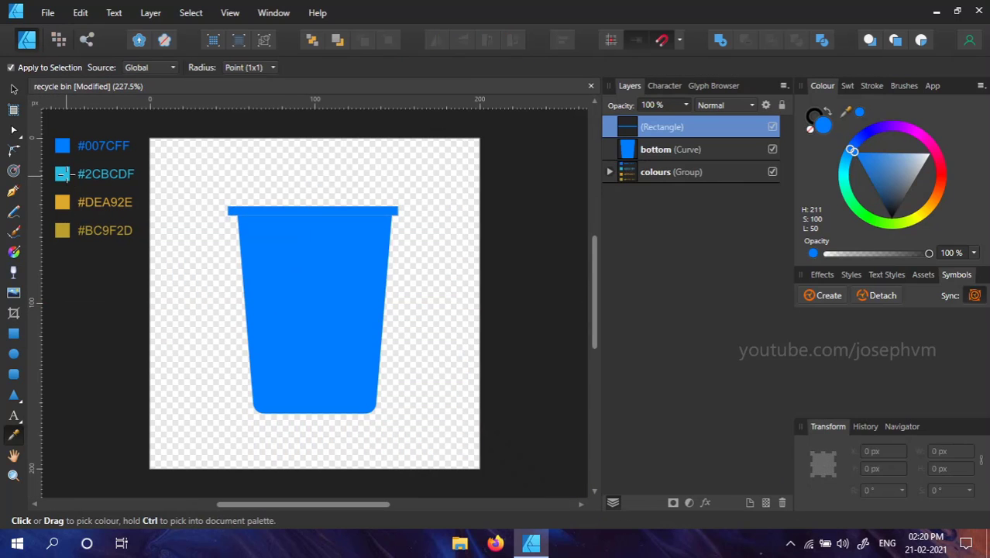
click(82, 177)
key(v)
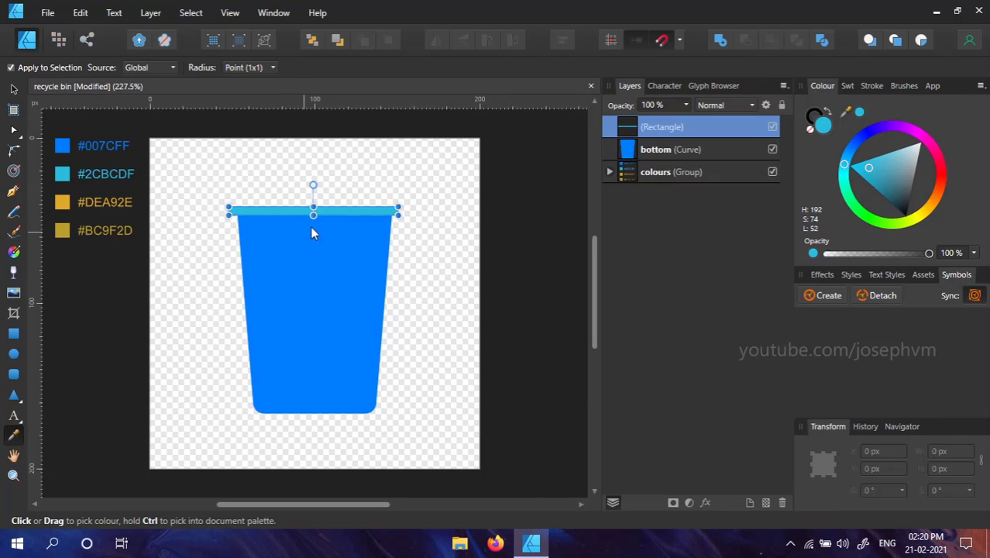
click(566, 43)
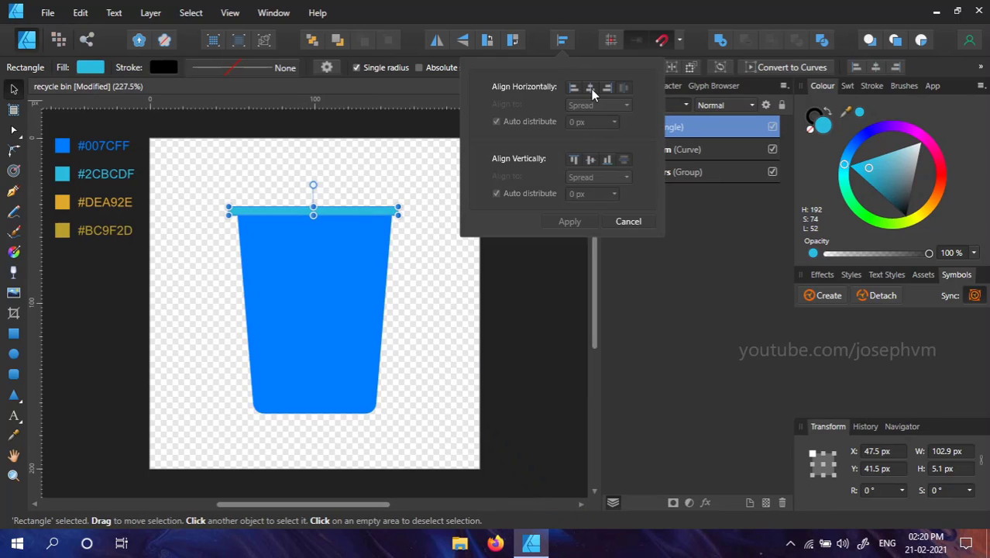
click(590, 89)
click(570, 222)
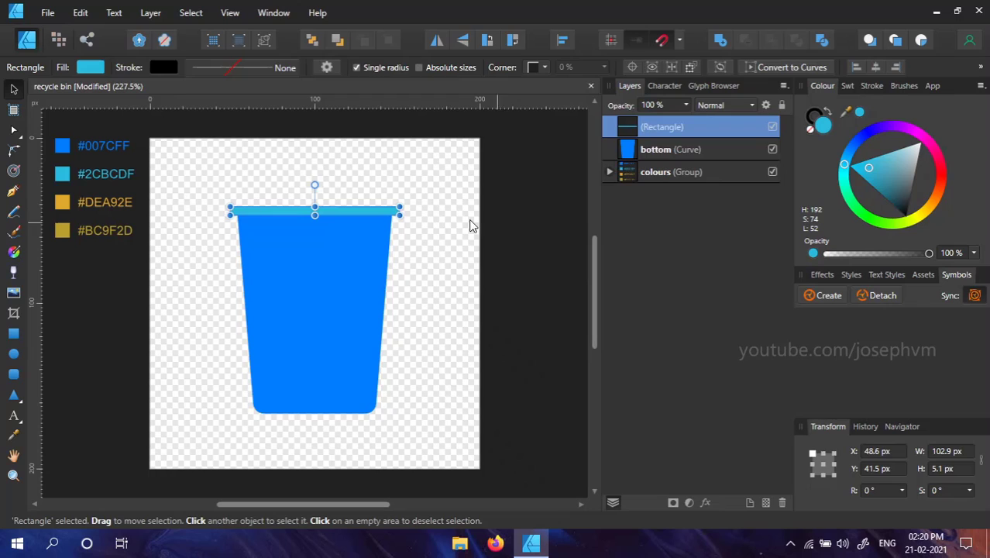
click(436, 216)
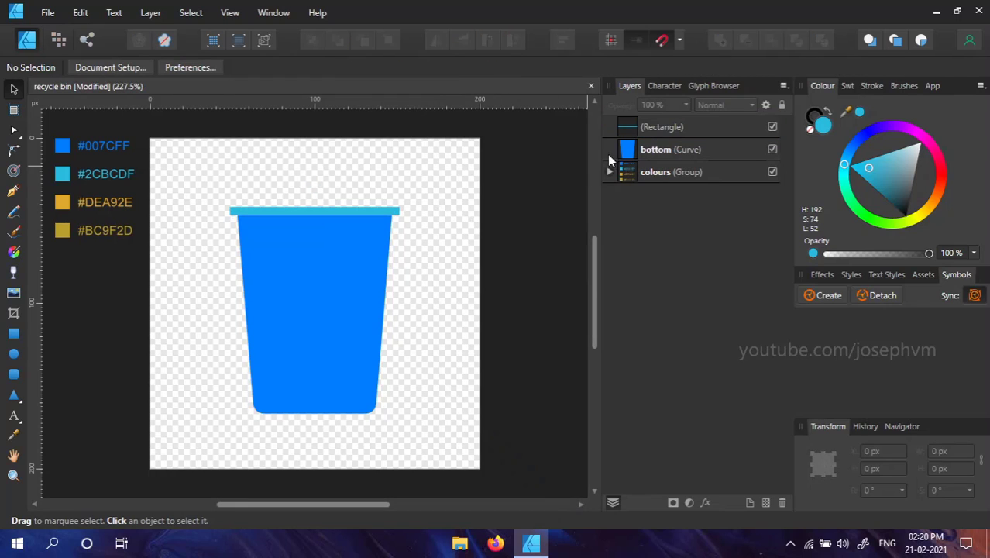
- Rename the rim layer to 'top'
double_click(653, 128)
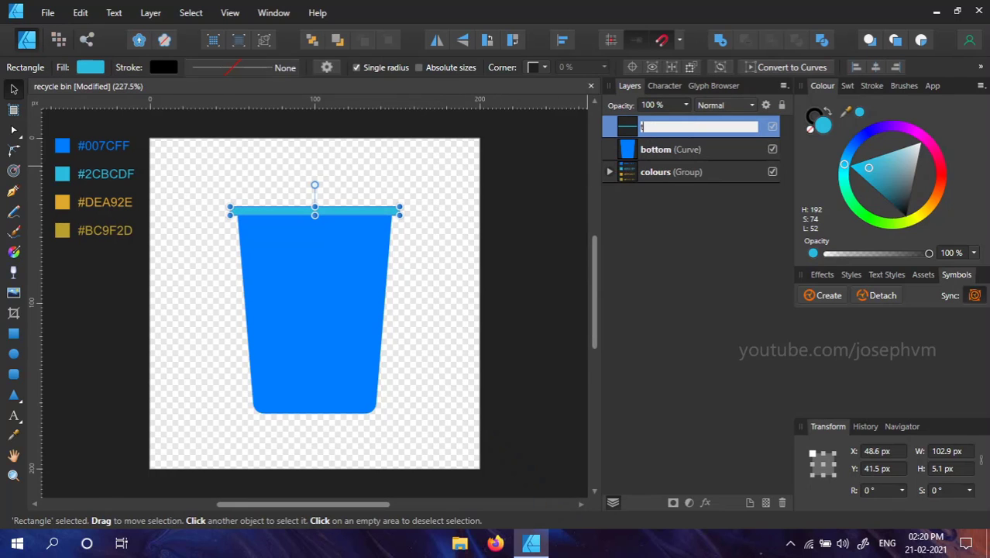
key(Return)
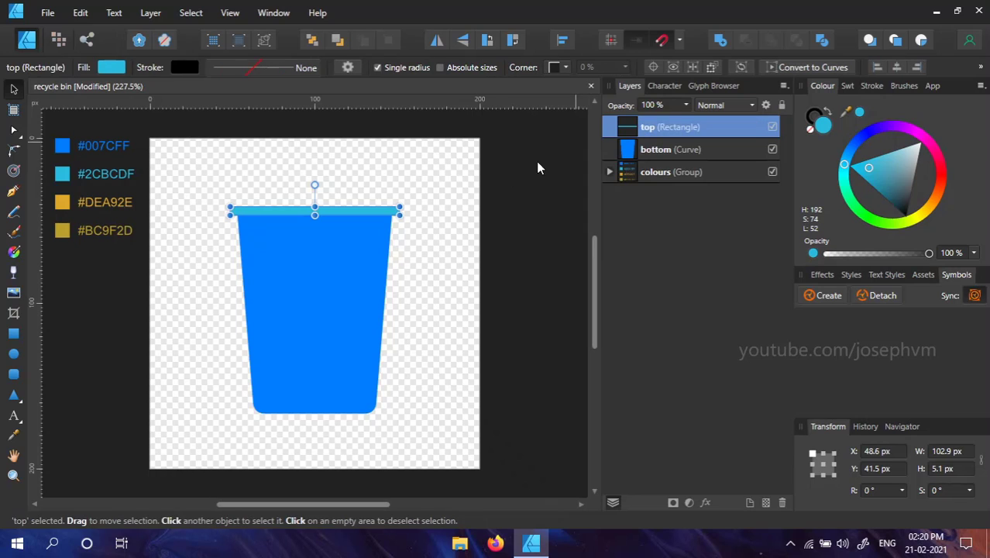
click(418, 182)
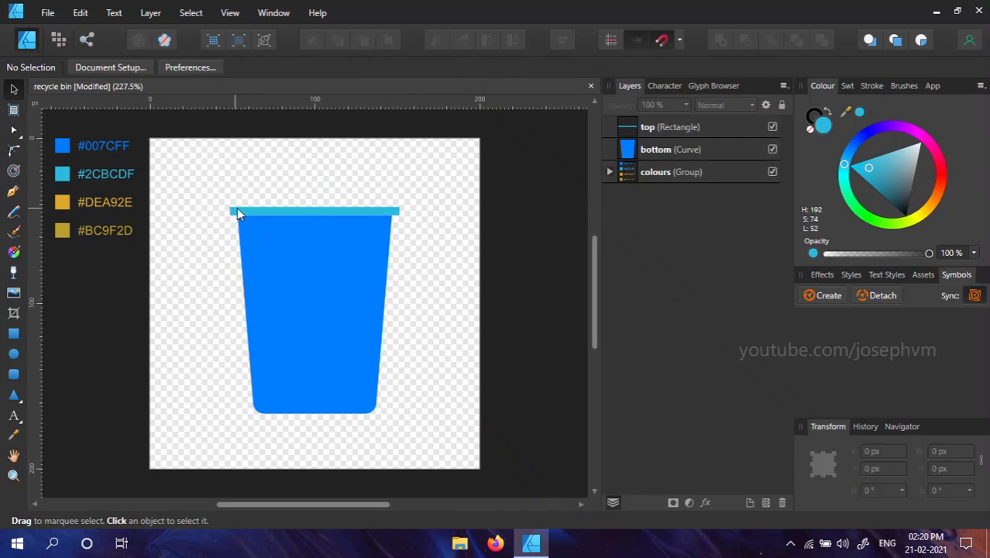
- Convert the rim rectangle to curves
scroll(383, 204, up, 4)
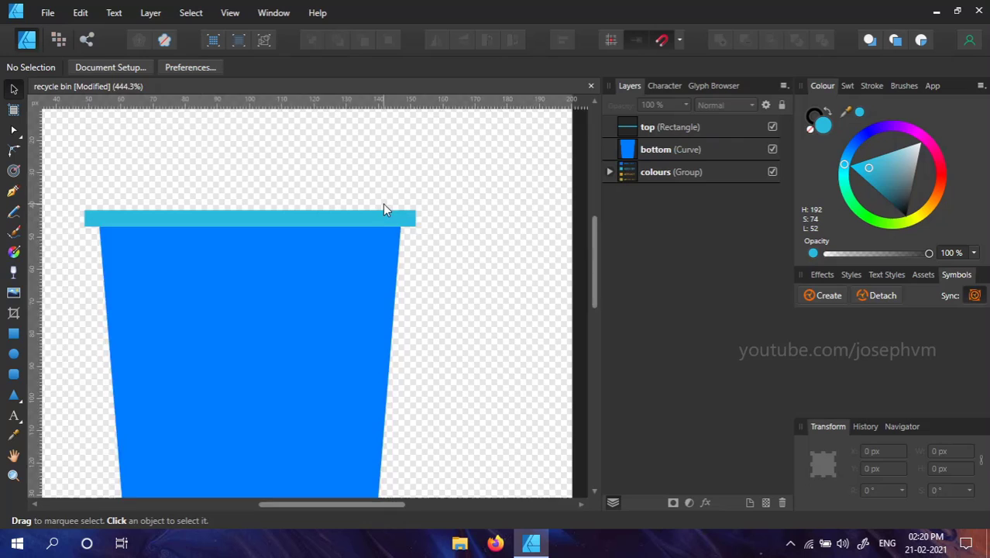
key(space)
drag(234, 164, 359, 160)
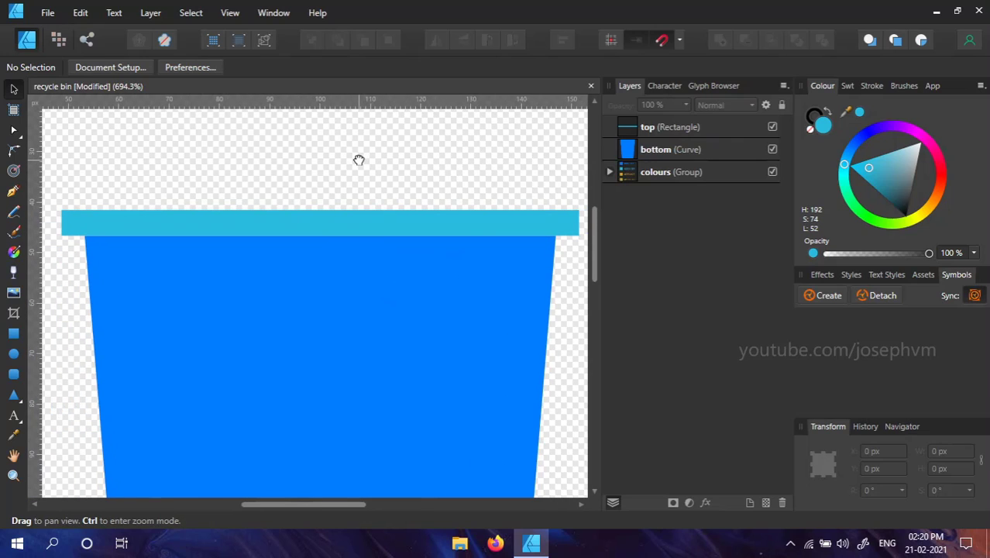
click(301, 224)
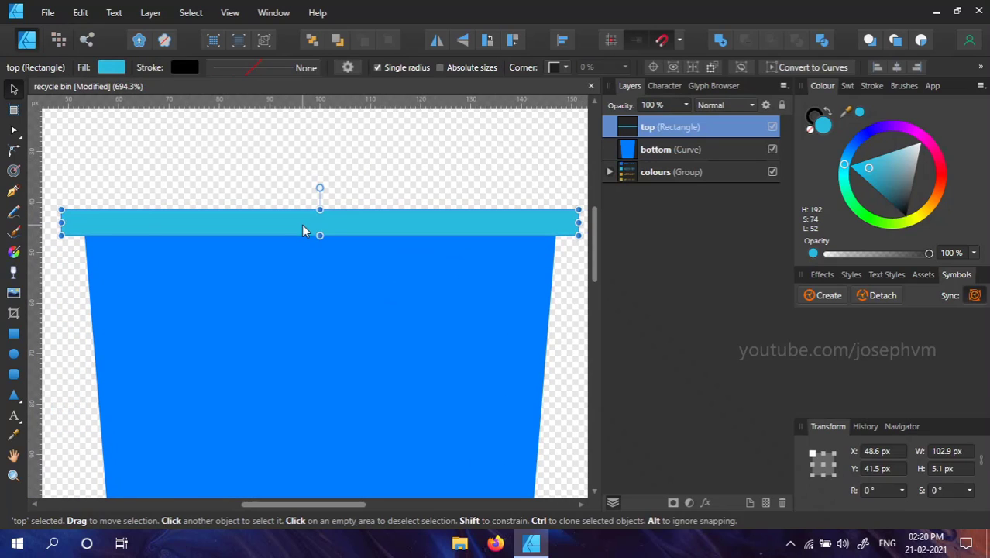
click(810, 69)
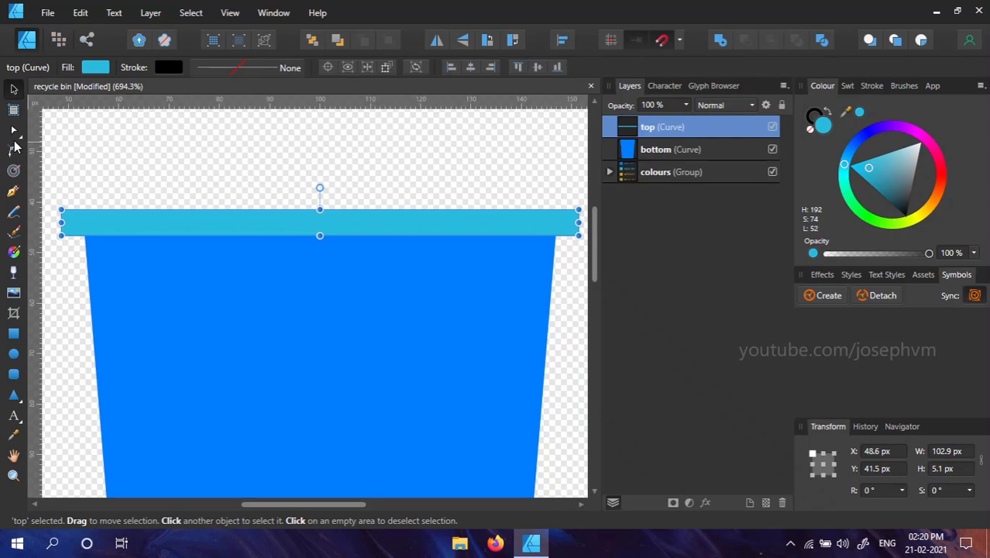
- Nudge the rim's top-left and top-right nodes inward
click(13, 130)
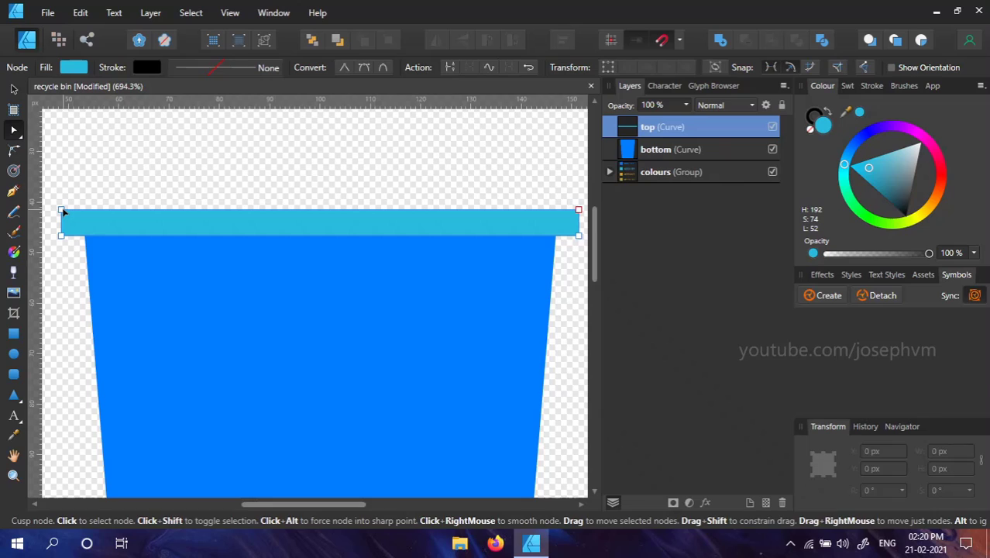
click(61, 209)
key(Right)
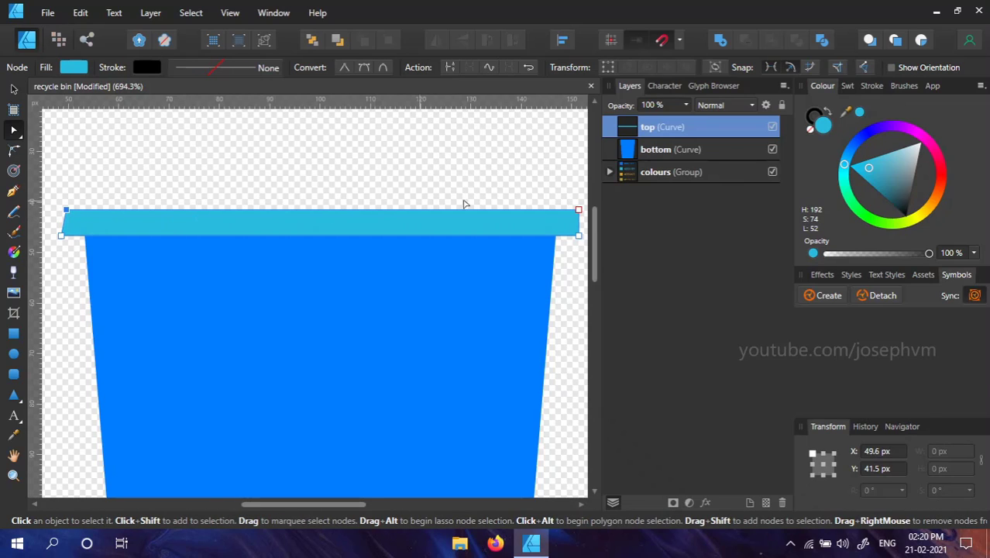
click(579, 210)
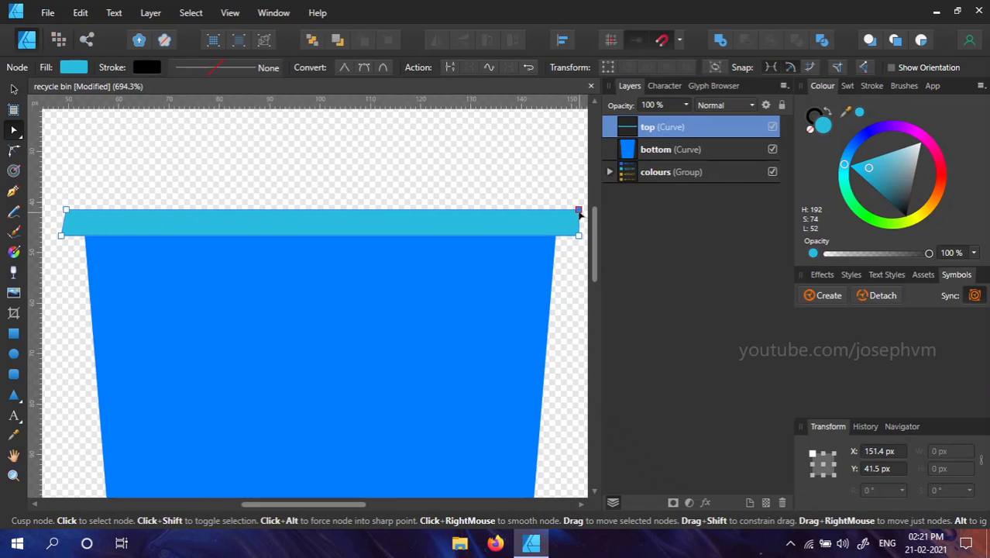
key(Left)
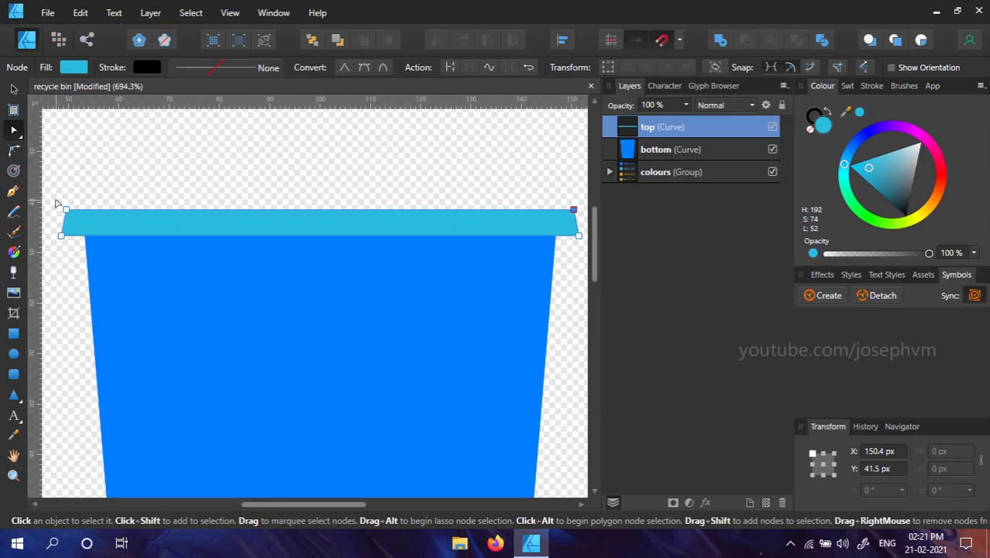
- Round both top corners of the rim to 2.2 px
drag(56, 200, 577, 210)
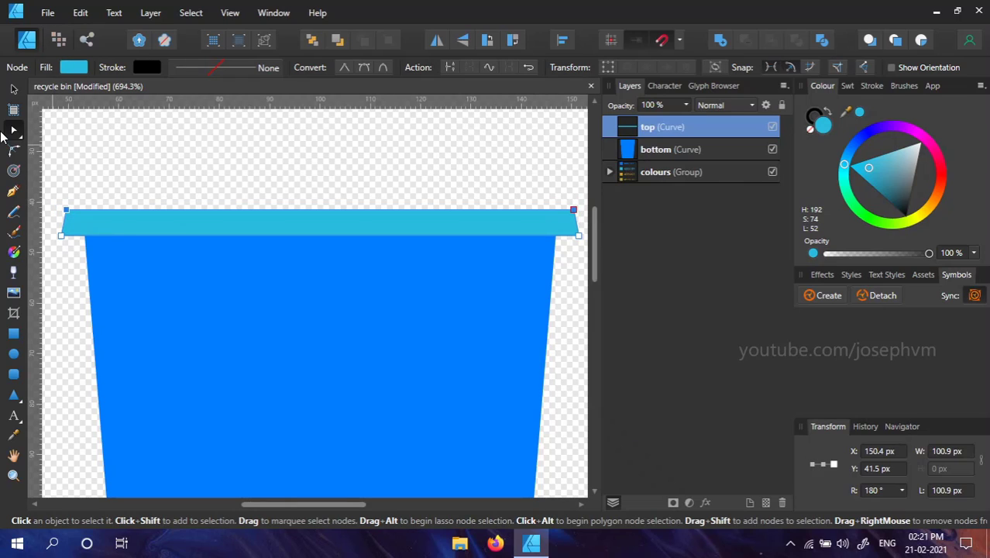
click(14, 151)
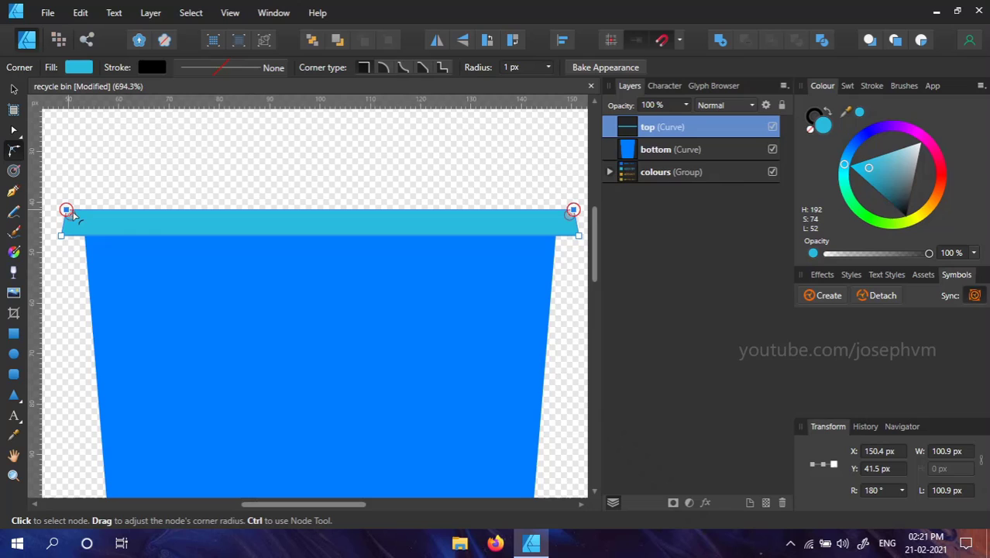
key(ctrl)
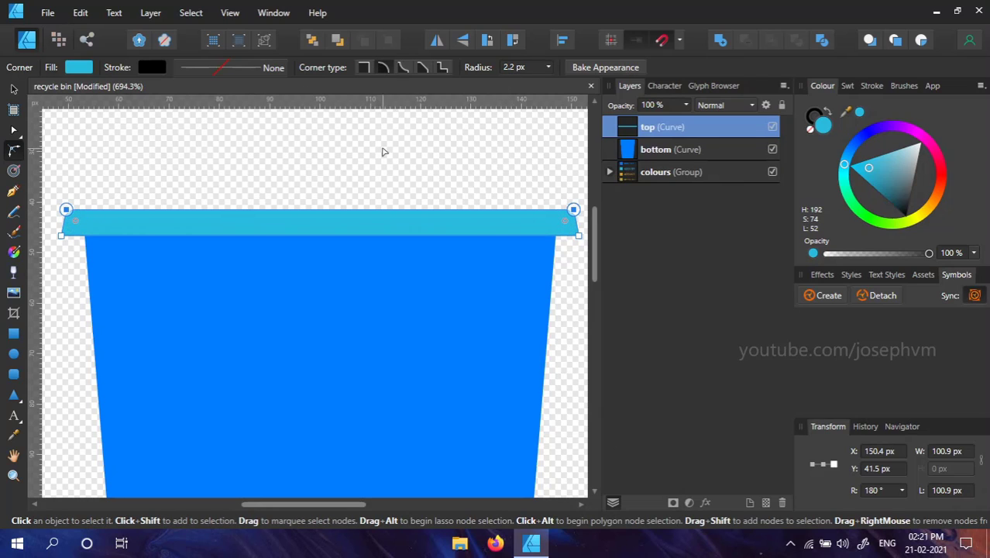
click(358, 182)
- Drag the bottom and top layers together down to Y 67.4 px
key(ctrl+0)
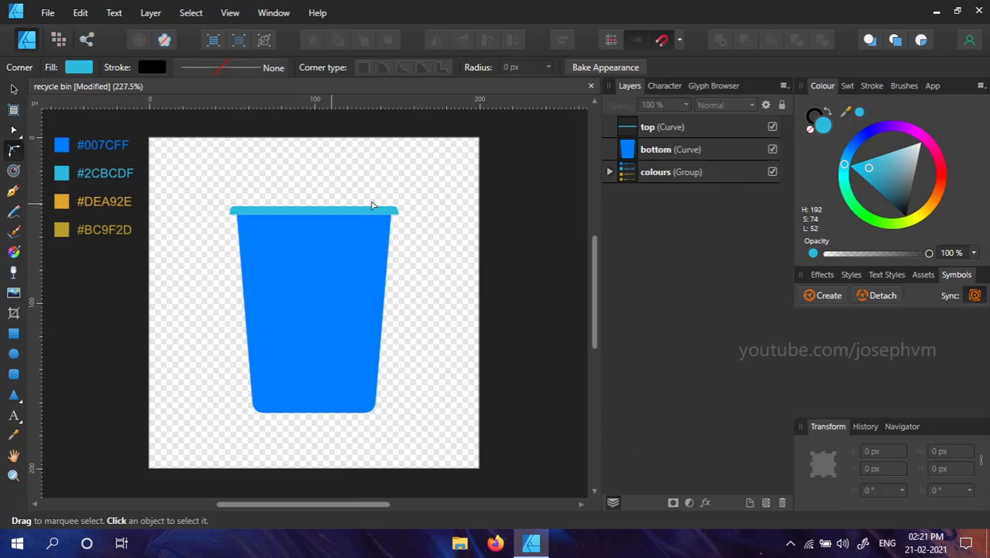
key(v)
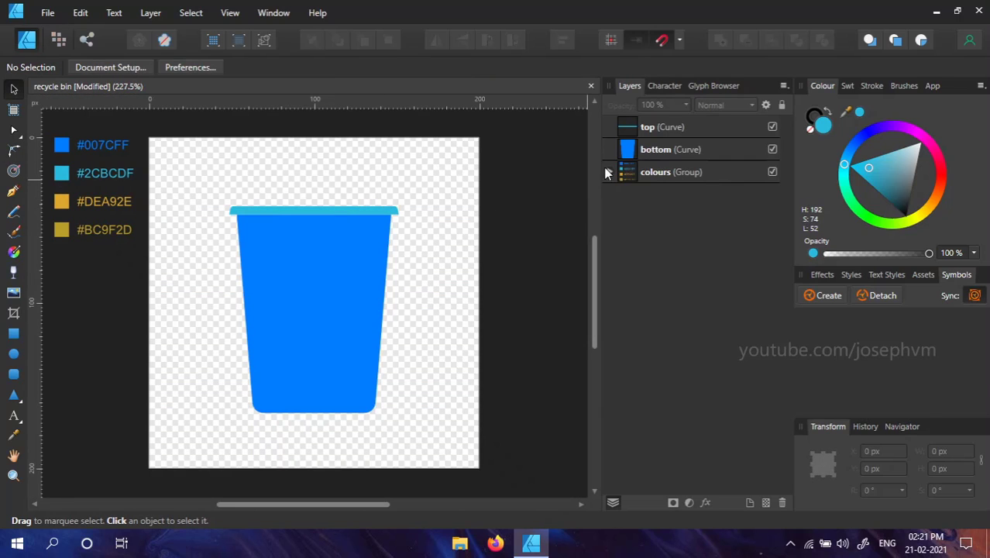
click(659, 154)
shift+click(660, 129)
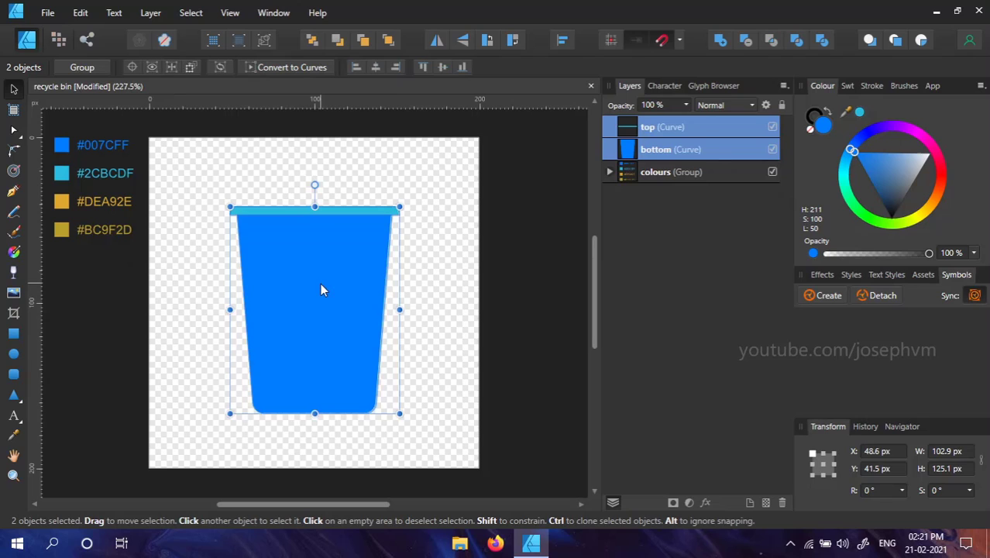
drag(321, 284, 326, 334)
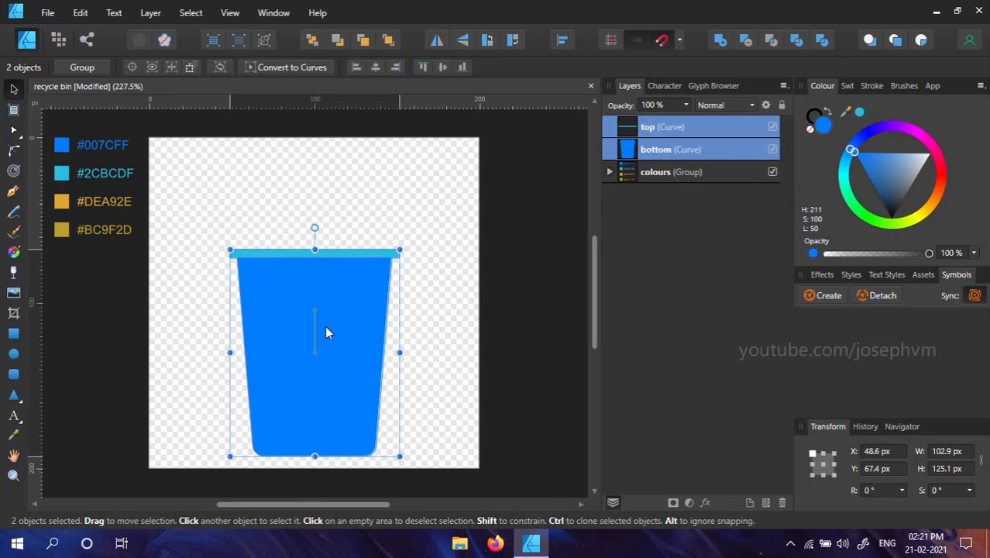
click(385, 245)
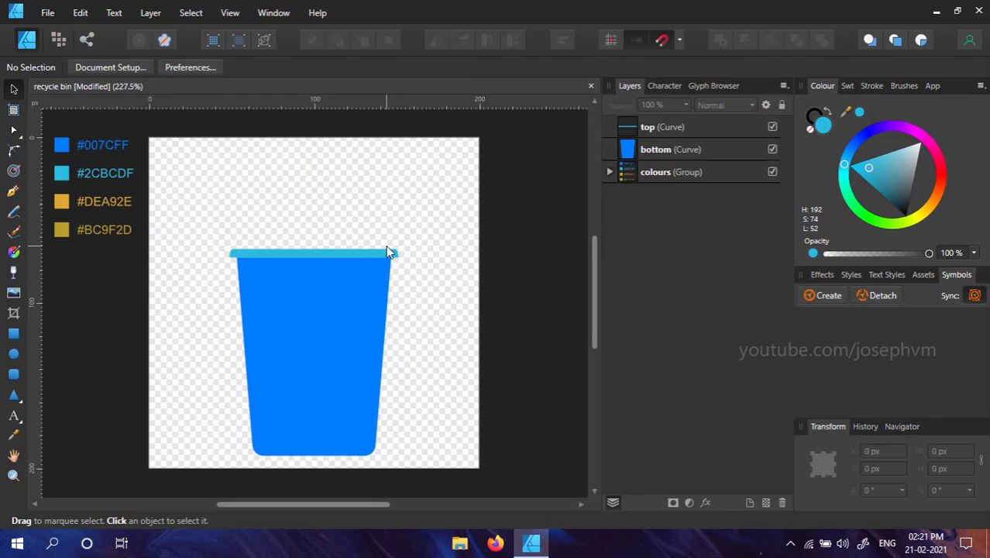
- Draw a triangle above the rim and fill it with the #DEA92E yellow
click(13, 395)
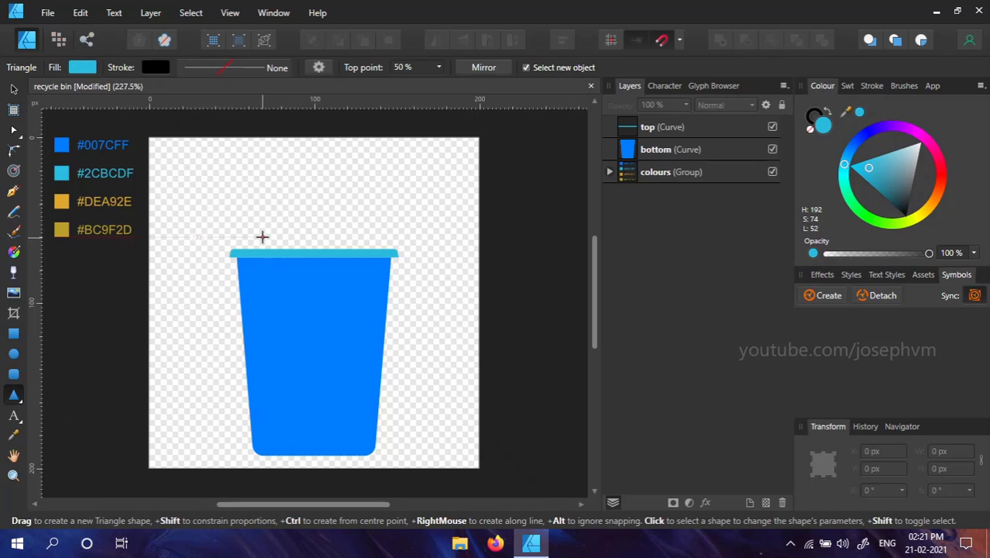
drag(260, 230, 353, 284)
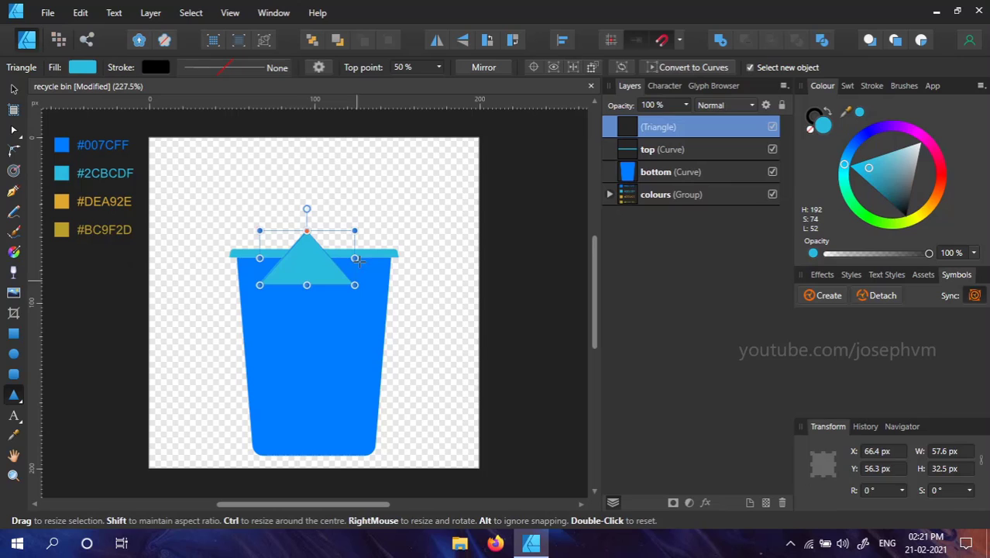
key(i)
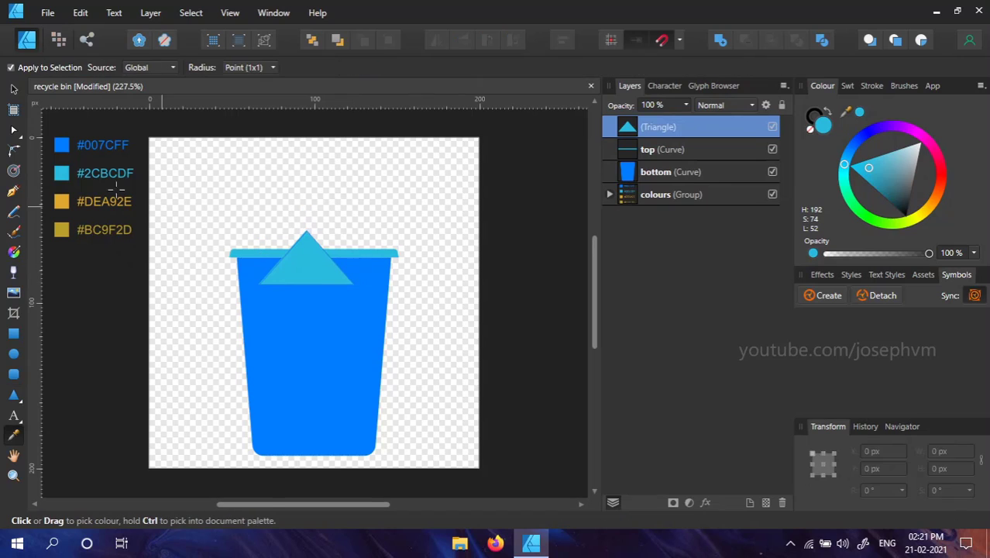
click(60, 203)
key(v)
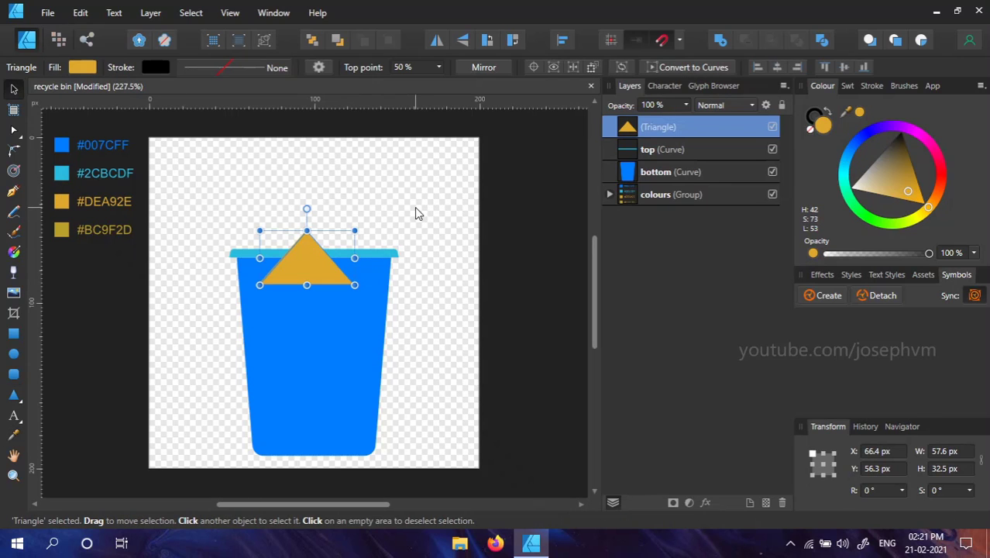
- Convert the triangle to curves and round its apex to a 2.3 px radius
click(657, 70)
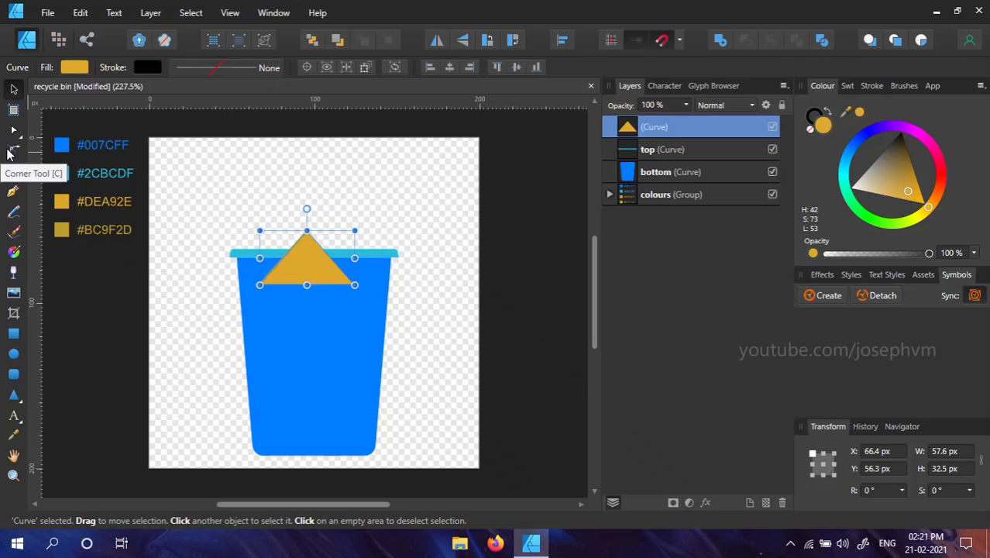
click(11, 151)
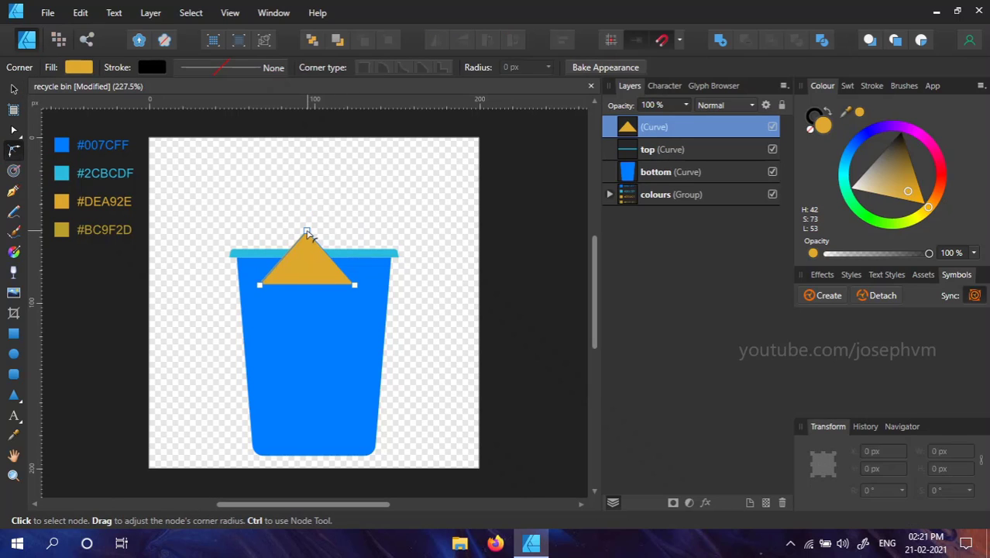
click(307, 231)
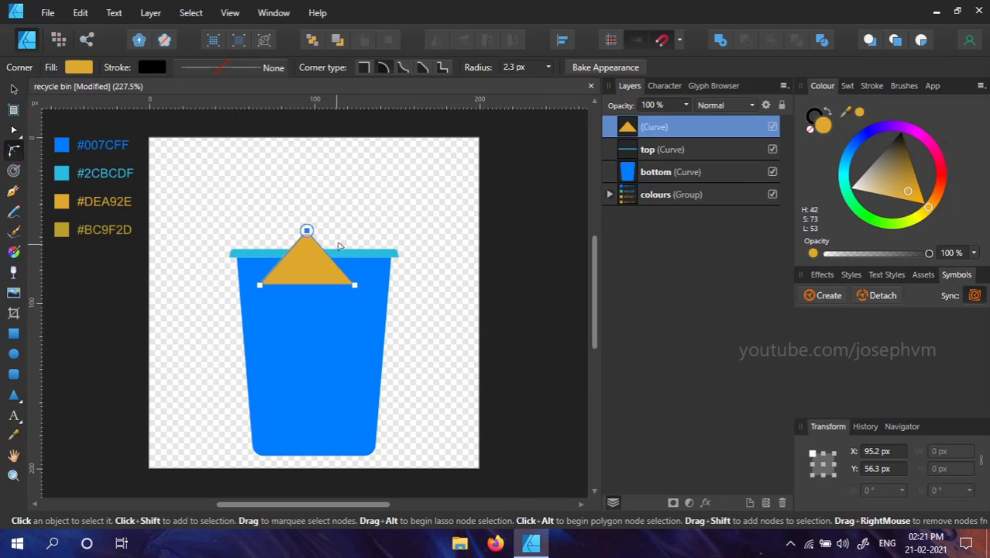
- Place the triangle below the 'bottom' layer and move it up and to the left
key(v)
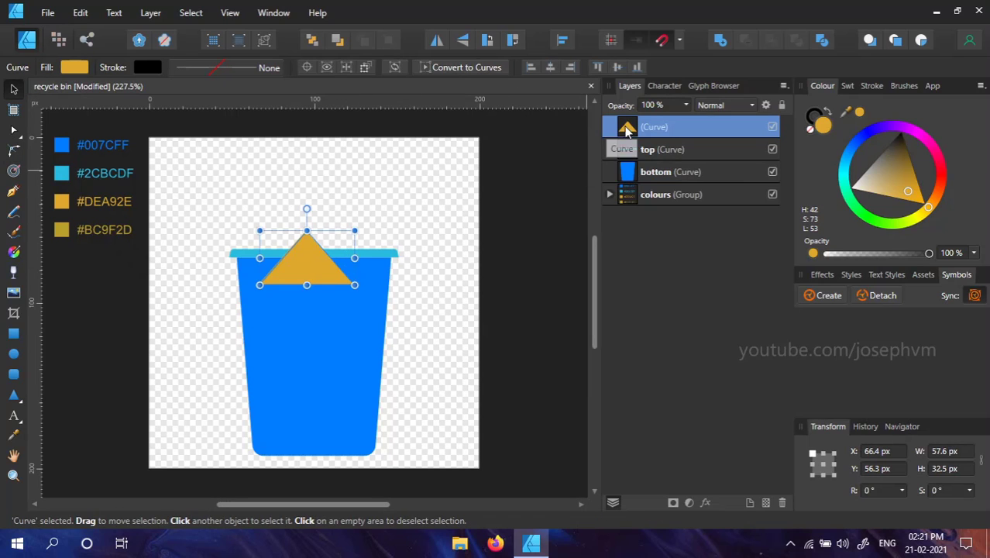
drag(624, 136, 637, 176)
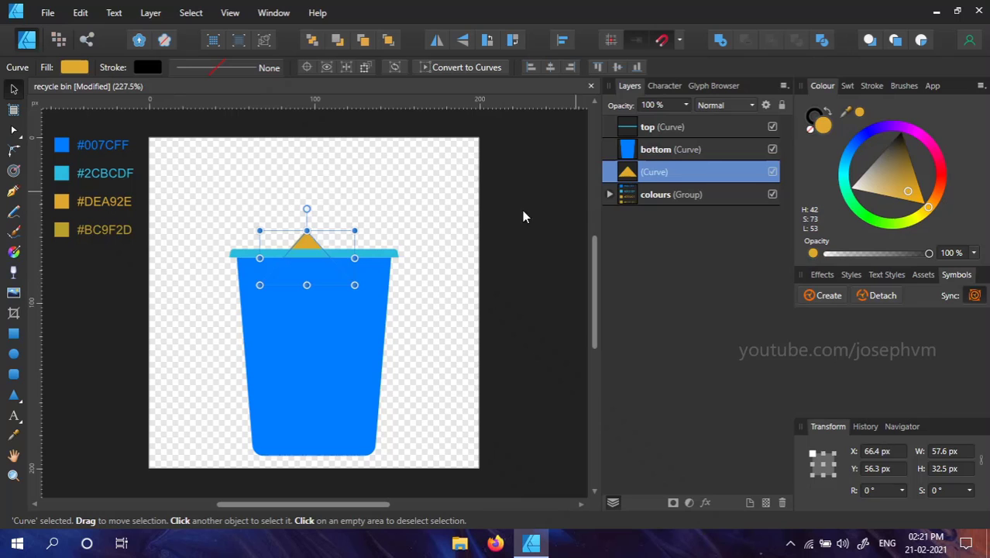
scroll(284, 232, up, 3)
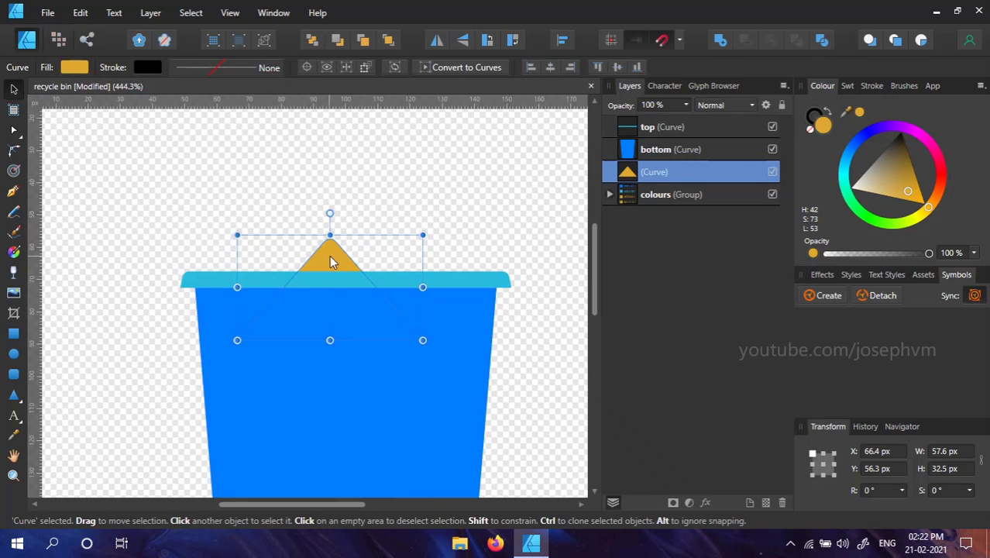
drag(327, 267, 369, 260)
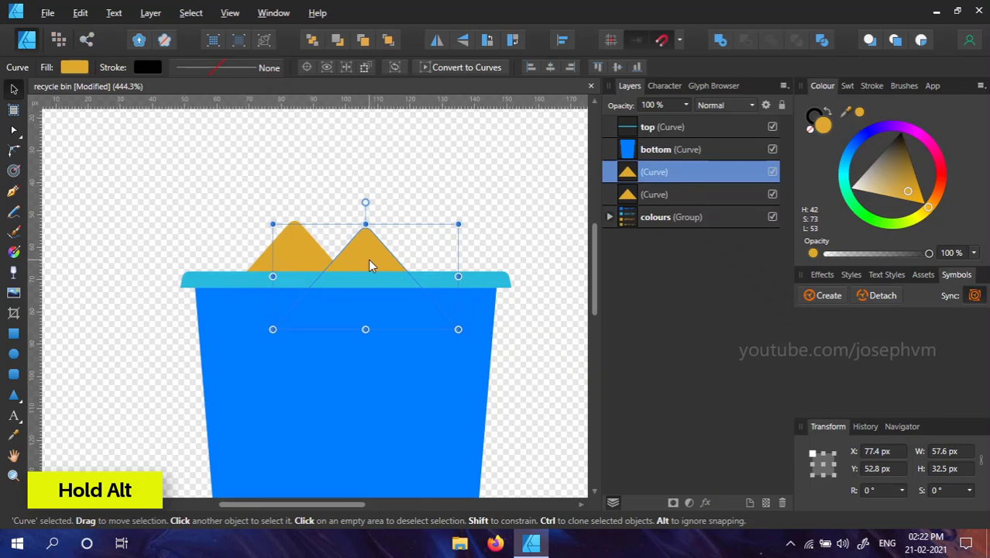
key(ctrl+0)
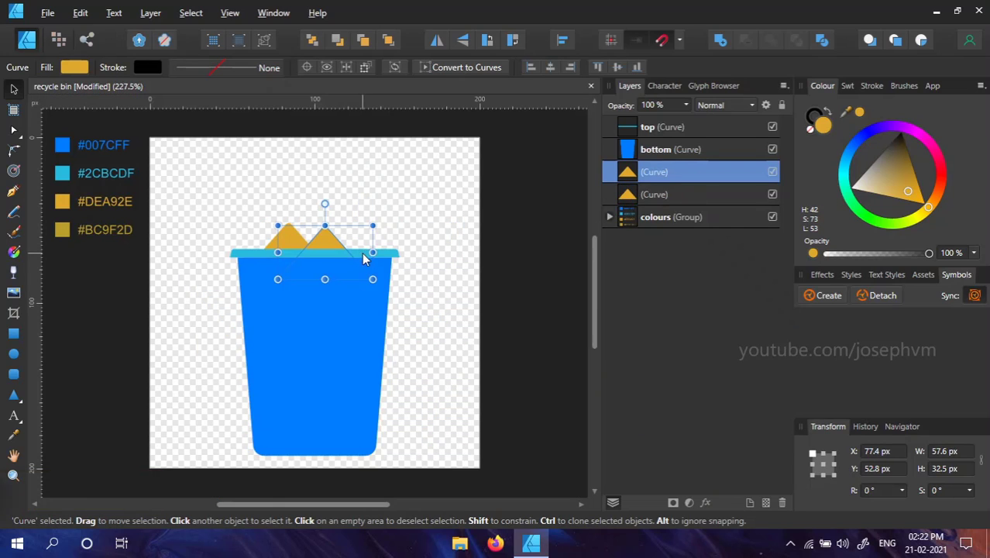
- Colour the copied triangle #BC9F2D and move it behind the lighter triangle
key(i)
click(62, 229)
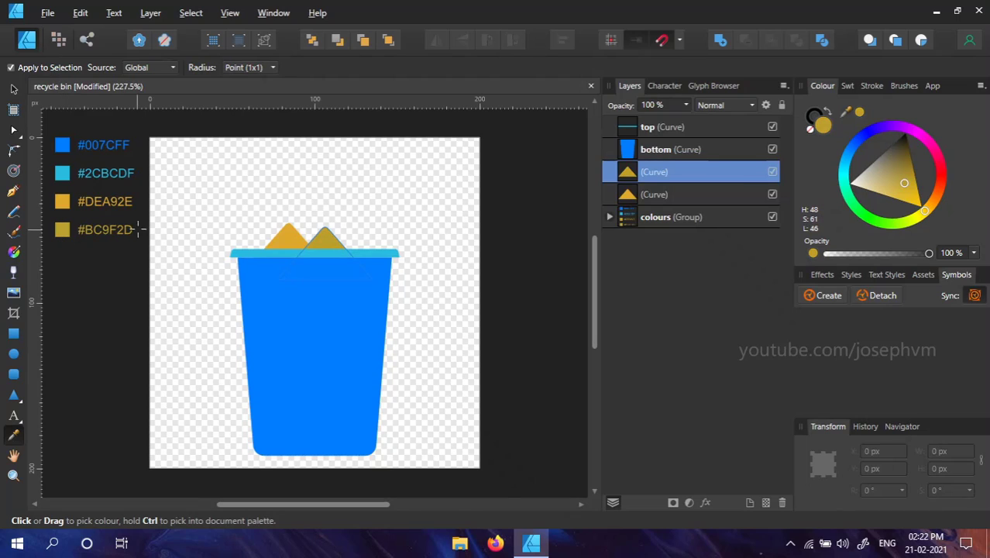
key(v)
drag(629, 179, 623, 206)
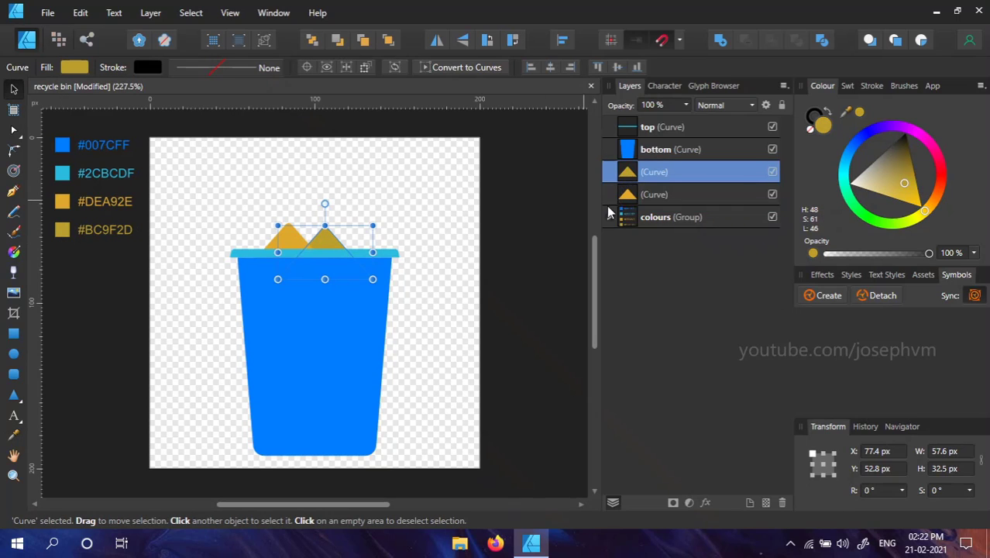
- Widen the lighter triangle, make the darker one slightly shorter, then select both triangles
click(519, 216)
click(643, 172)
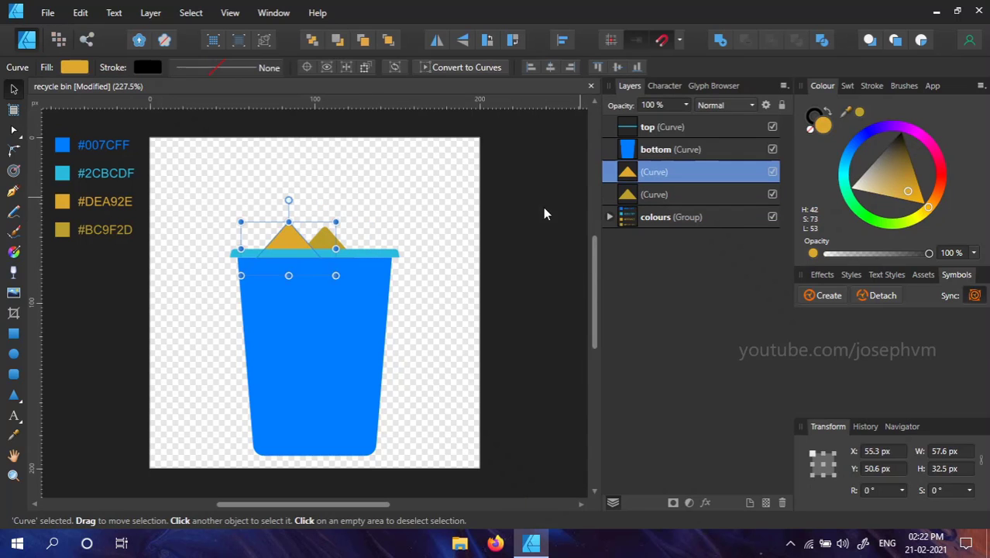
scroll(322, 241, up, 3)
drag(354, 257, 377, 260)
click(652, 195)
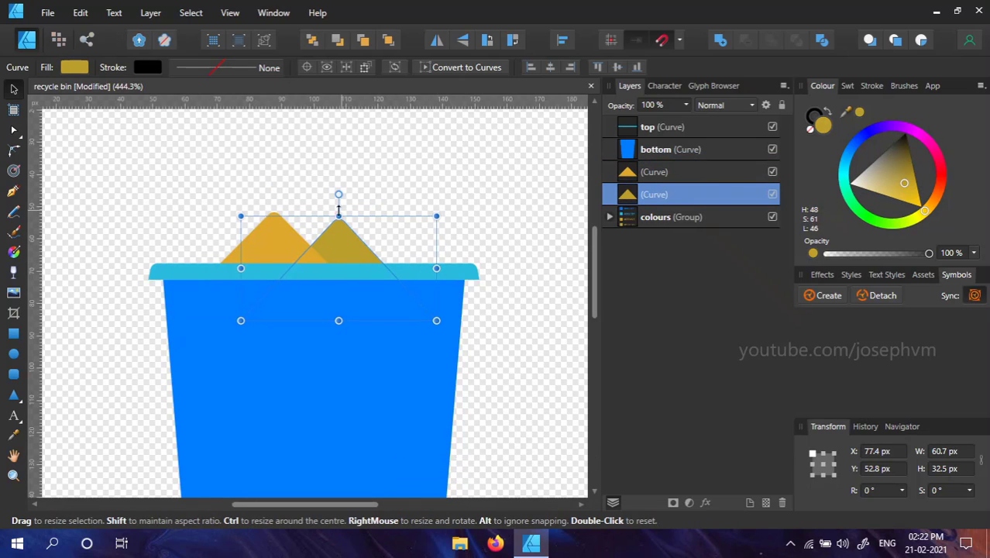
drag(338, 216, 339, 220)
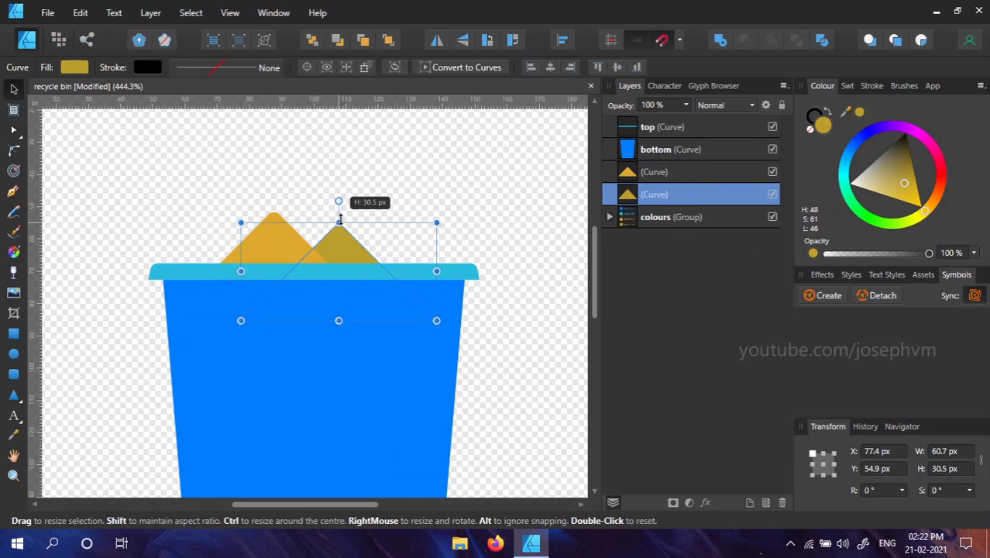
click(488, 228)
click(658, 200)
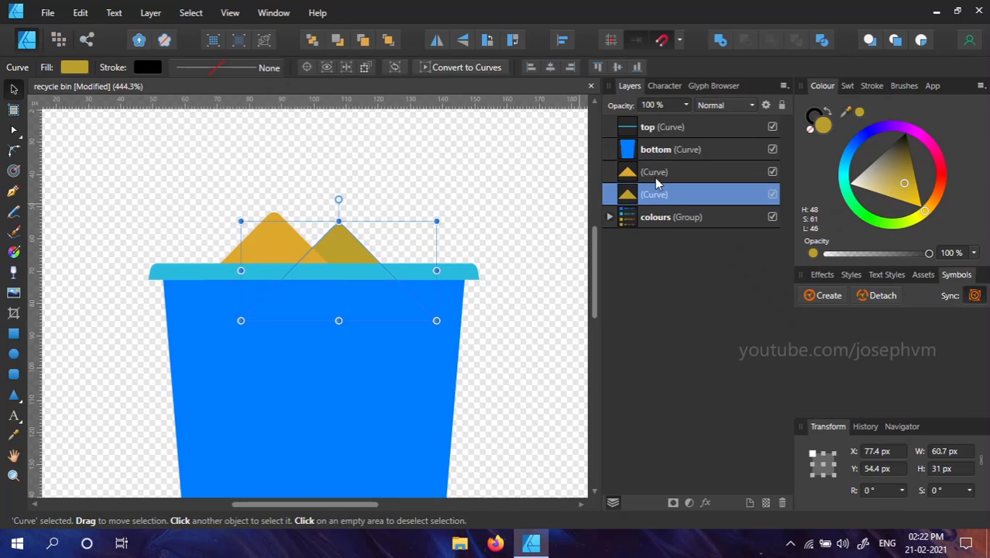
shift+click(655, 175)
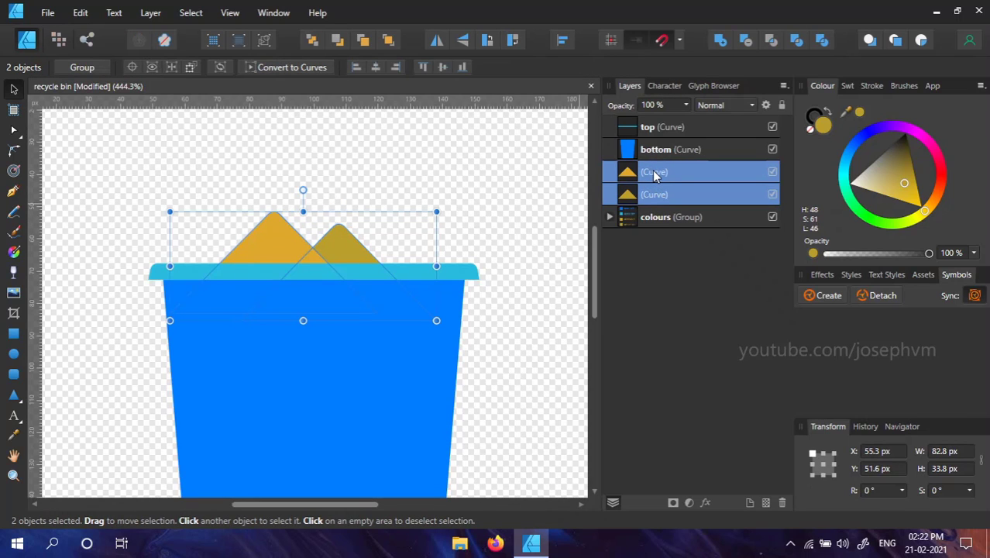
- Group the two triangles and name the group 'waste'
key(ctrl+g)
double_click(653, 172)
text(w)
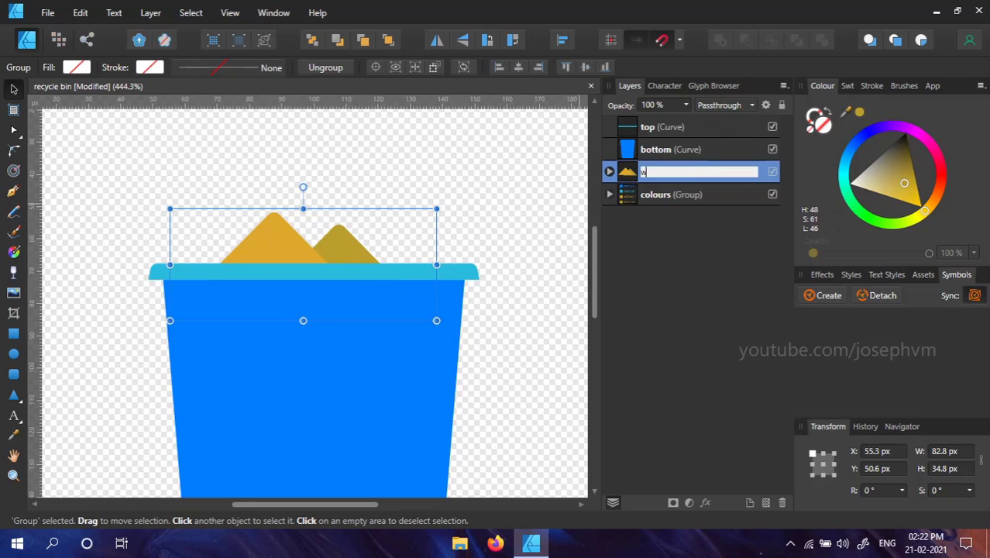
text(aste)
key(Return)
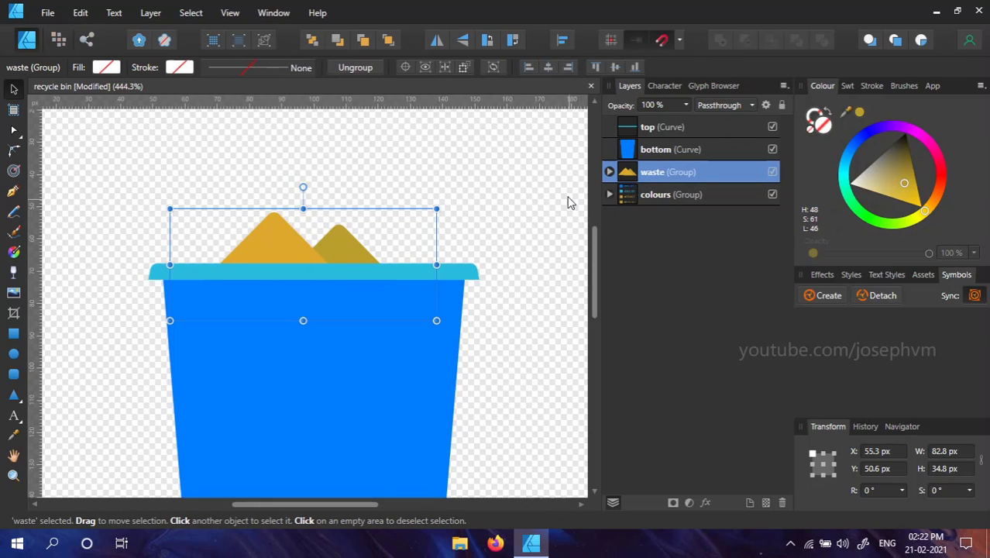
- Centre the waste group horizontally on the artboard and fit the artboard in view
click(562, 40)
click(589, 87)
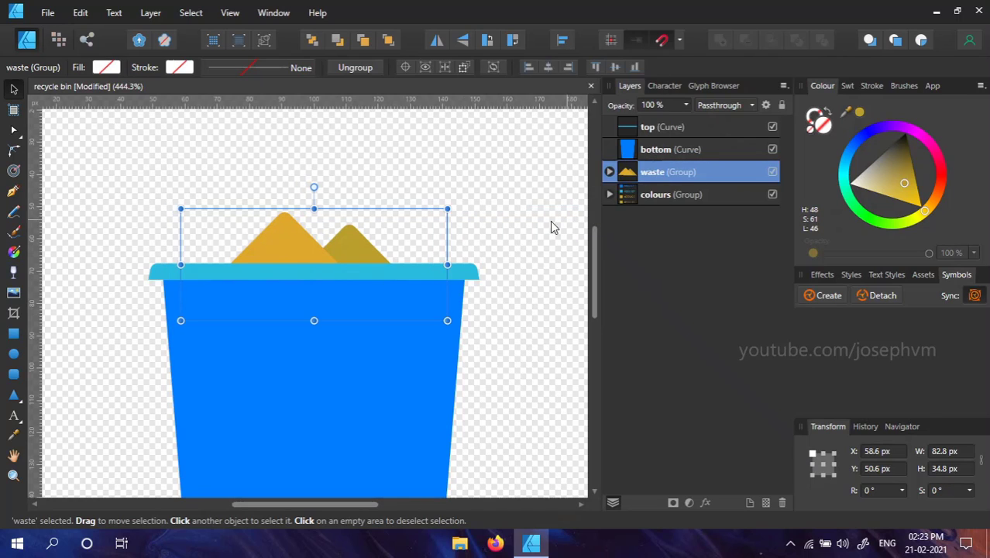
click(521, 225)
key(ctrl+0)
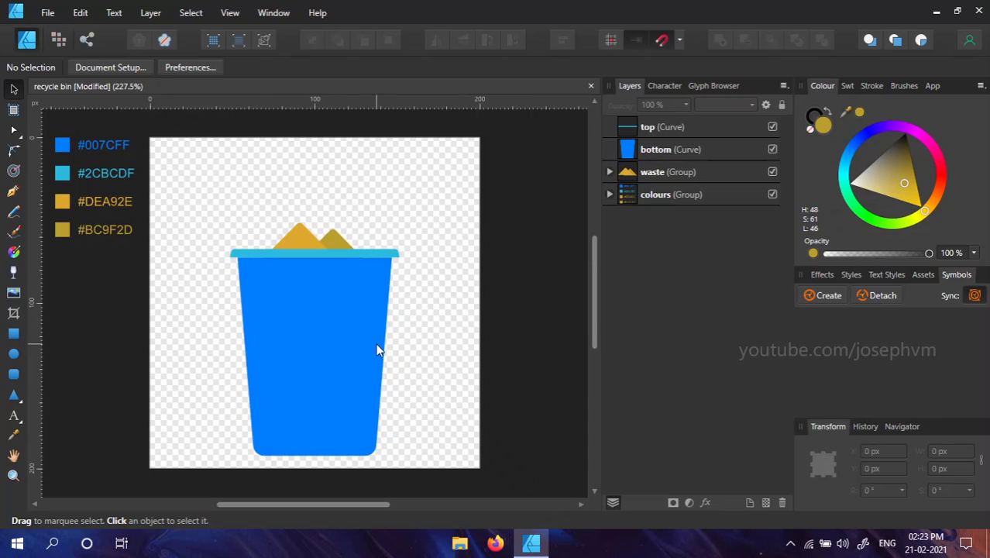
- Hide the layers from 'top' down to the 'waste' group
click(648, 129)
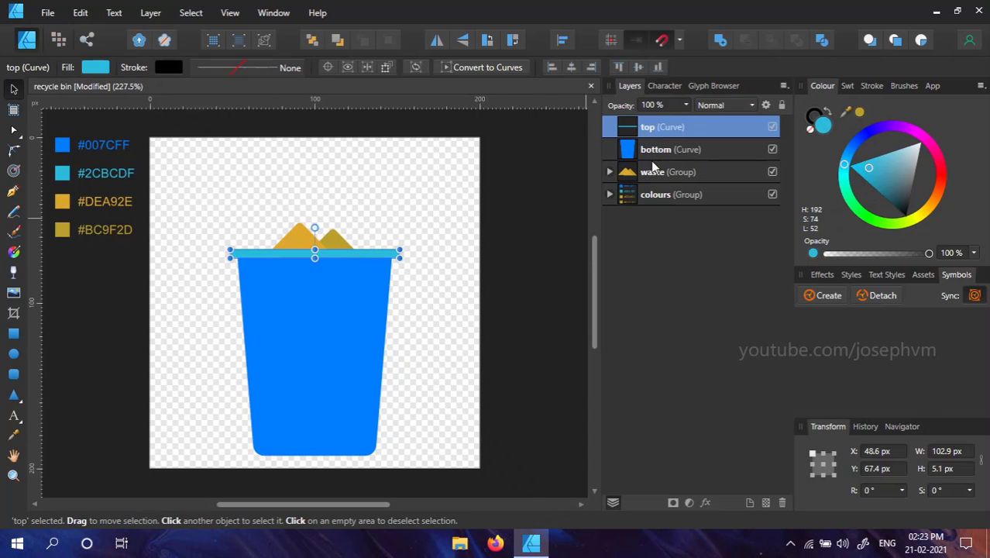
shift+click(673, 173)
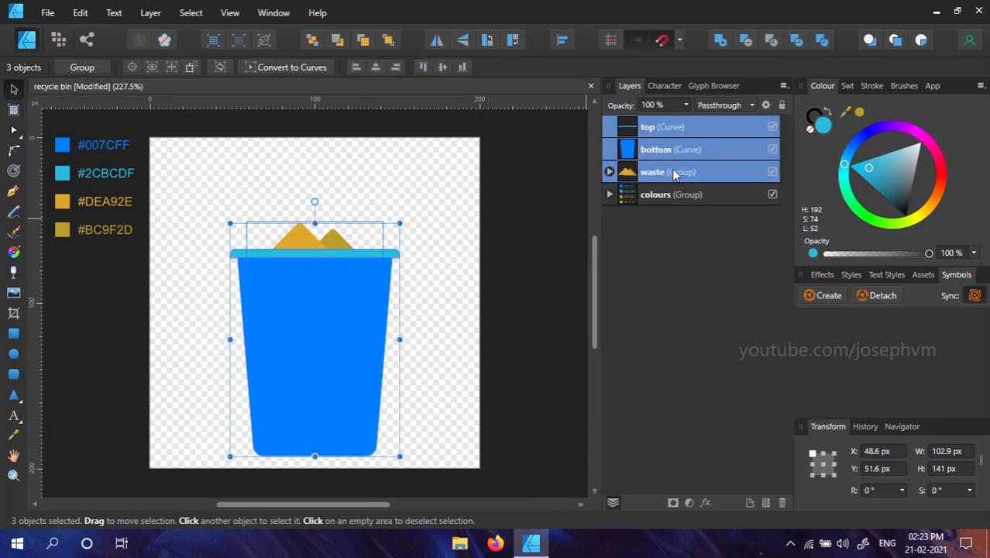
click(772, 127)
- Add vertical and horizontal guides crossing at the 100 px artboard centre
click(507, 236)
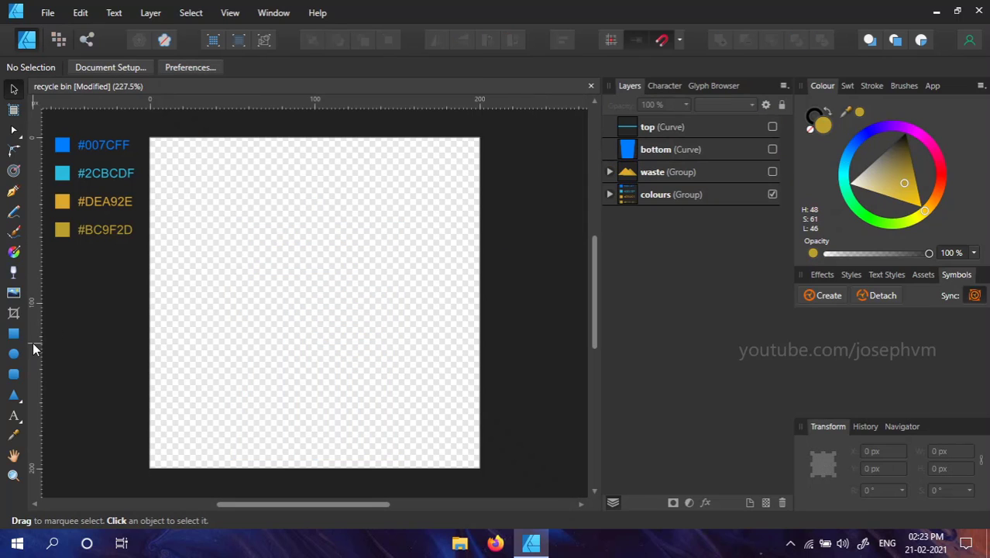
drag(32, 341, 316, 337)
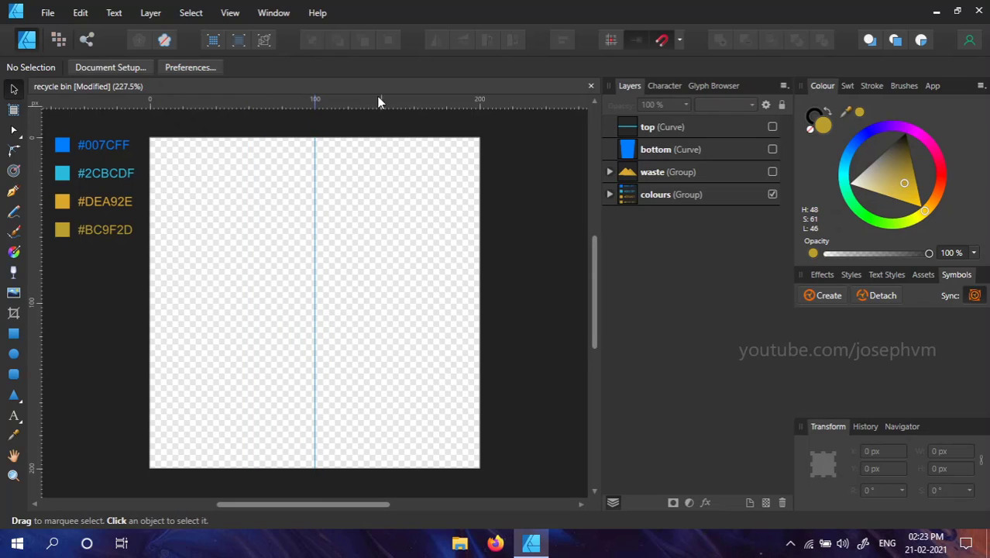
drag(364, 100, 393, 309)
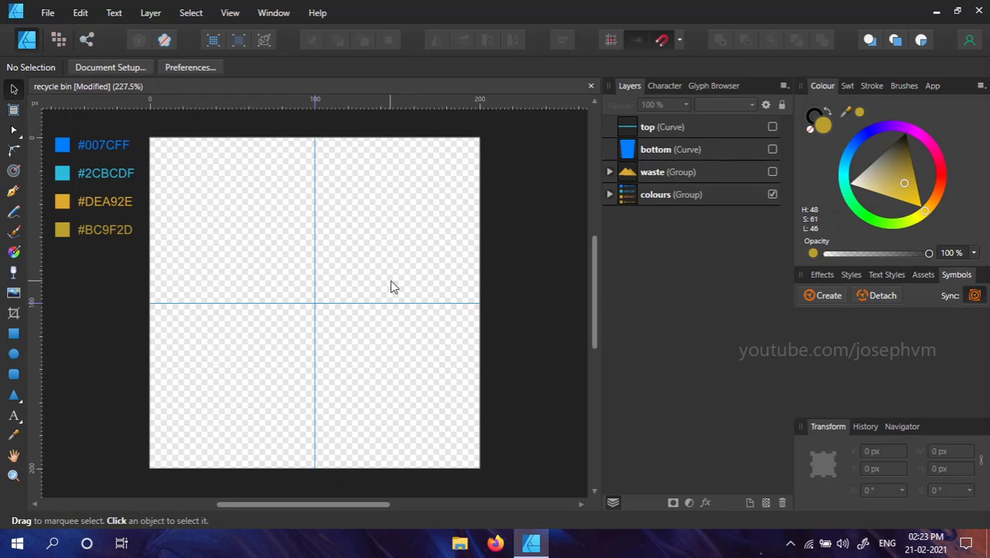
- Draw a small circle with no fill and a 4 pt stroke near the page centre
click(14, 354)
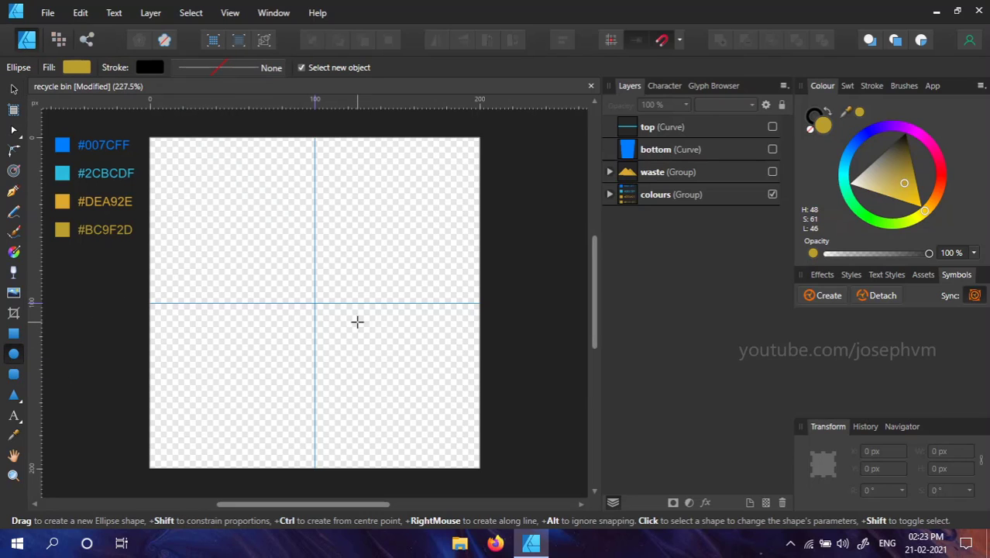
click(77, 68)
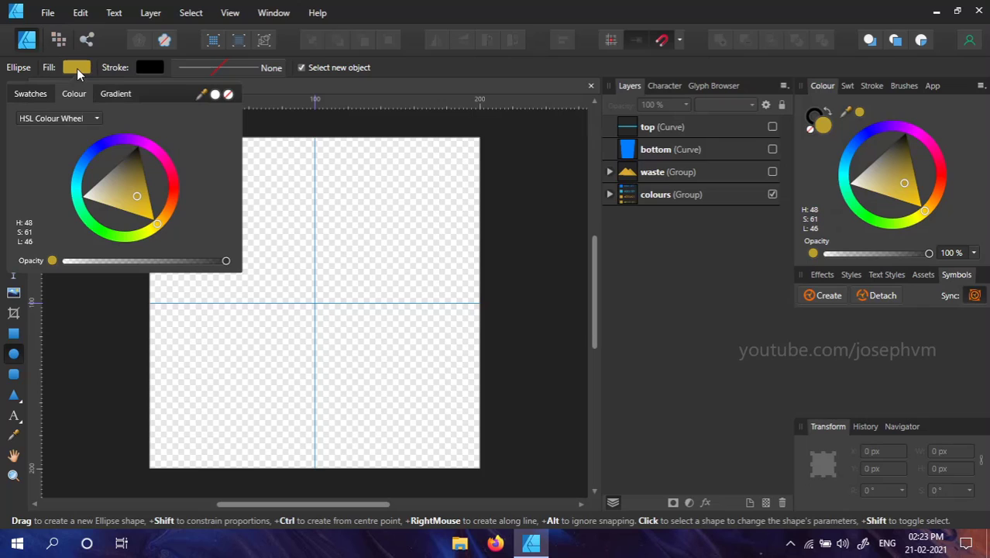
click(228, 95)
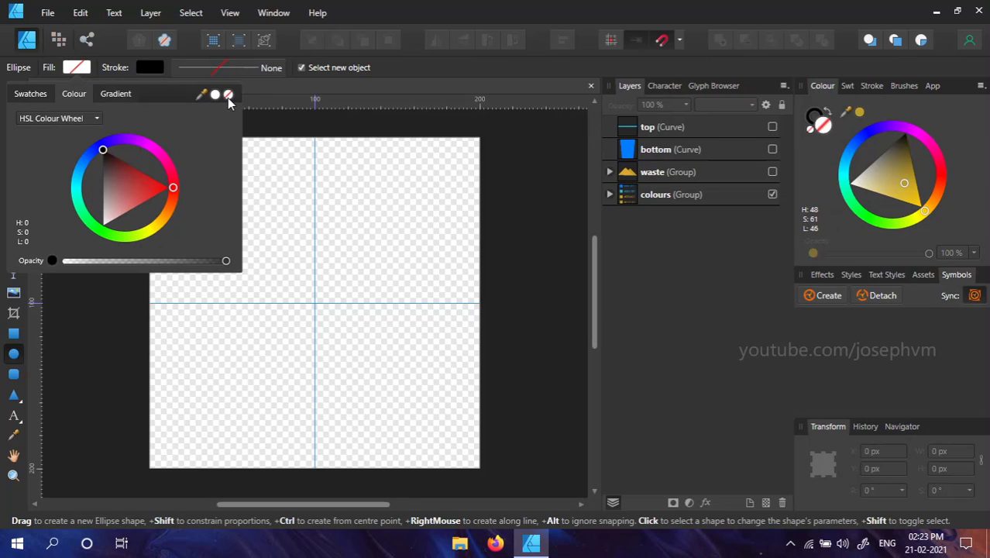
click(245, 67)
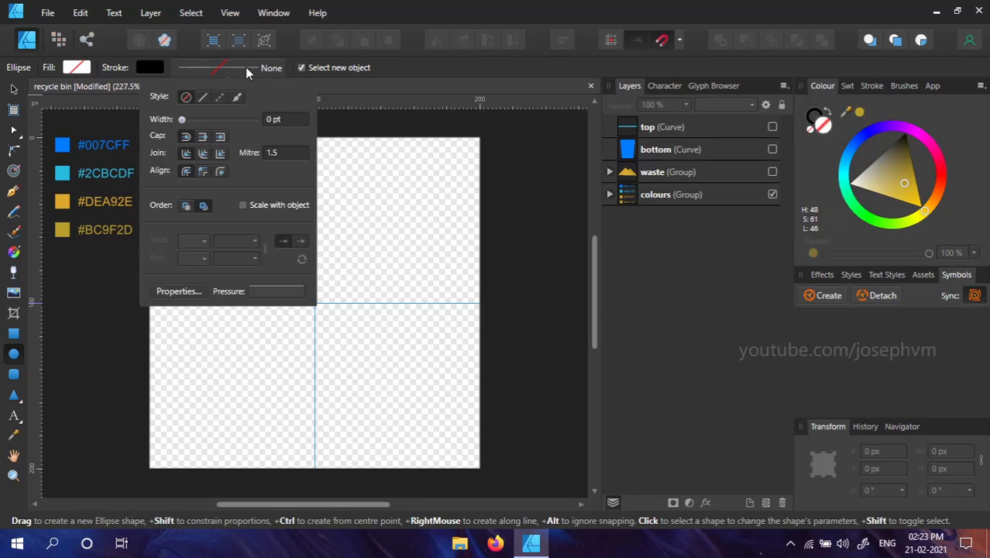
click(280, 120)
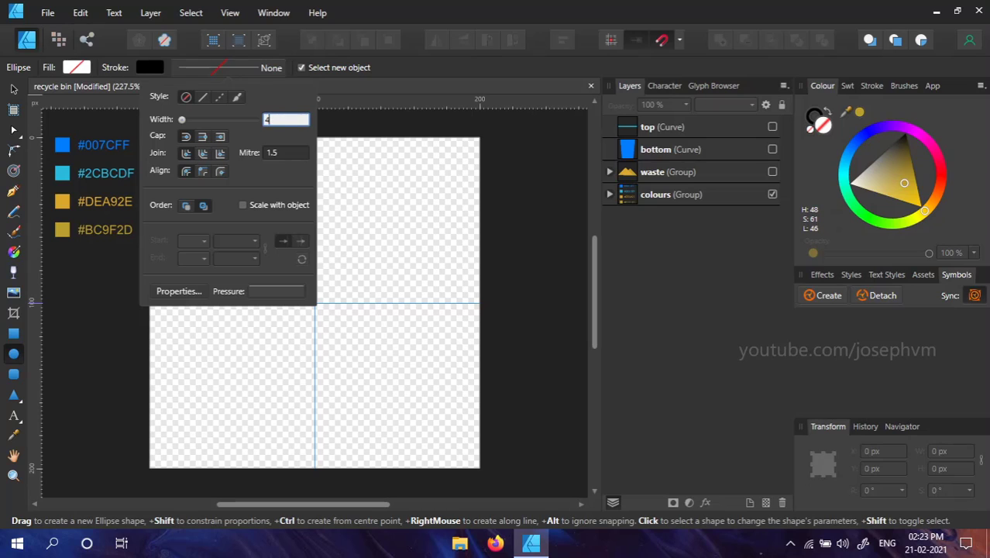
text(4)
key(Return)
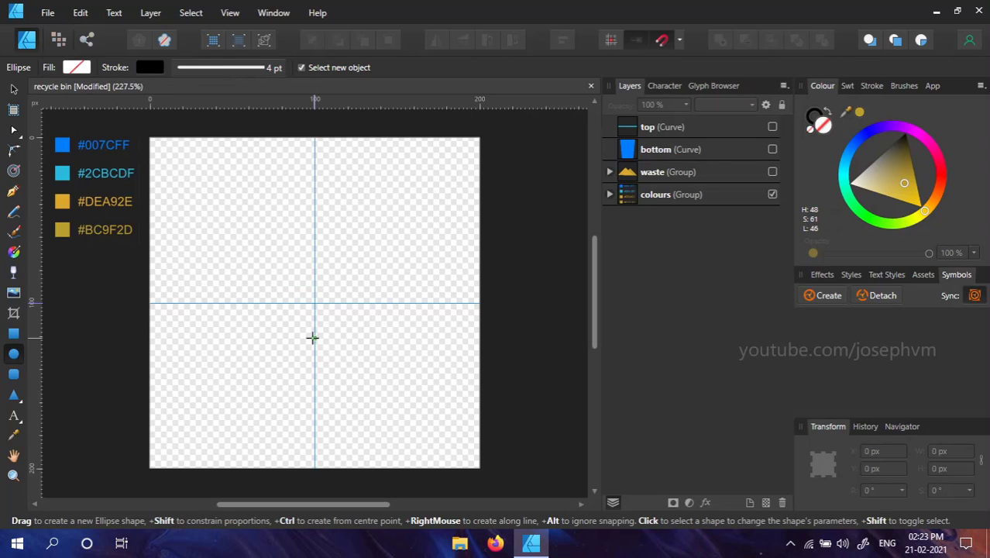
mouse_move(278, 271)
mouse_down()
mouse_move(344, 335)
mouse_move(338, 328)
mouse_up()
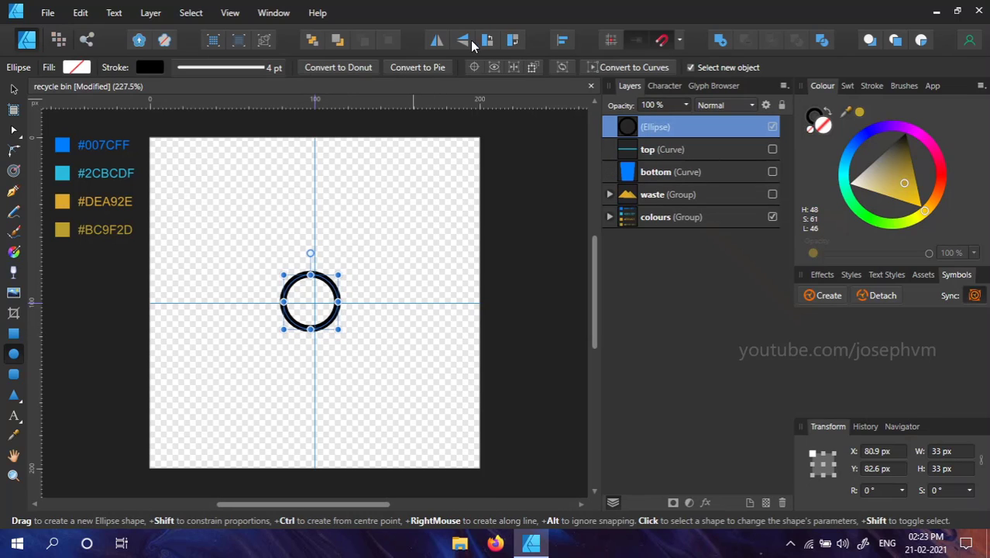
- Centre the circle horizontally and vertically on the page
click(564, 41)
click(589, 88)
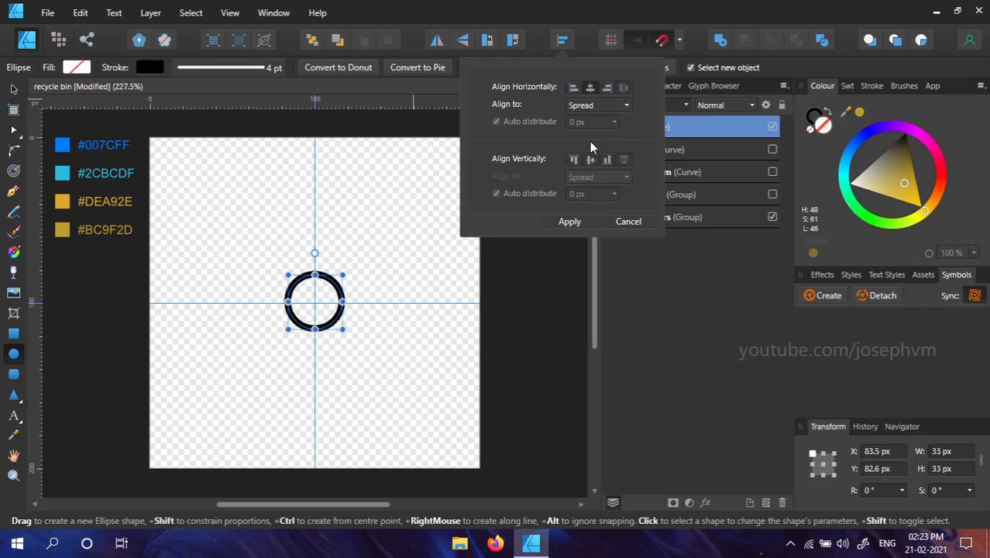
click(589, 160)
click(563, 224)
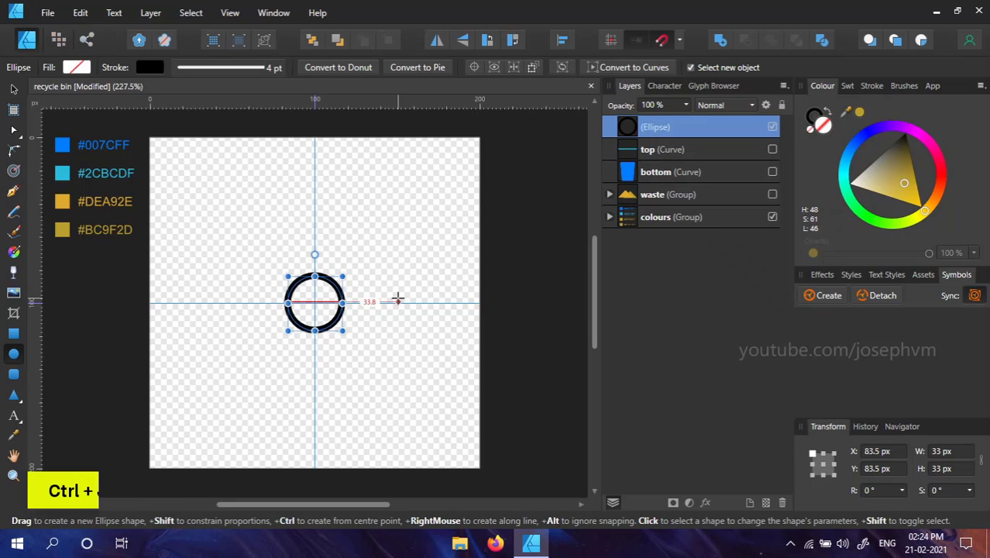
- Duplicate the circle and give the copy an 8 pt stroke
key(ctrl+j)
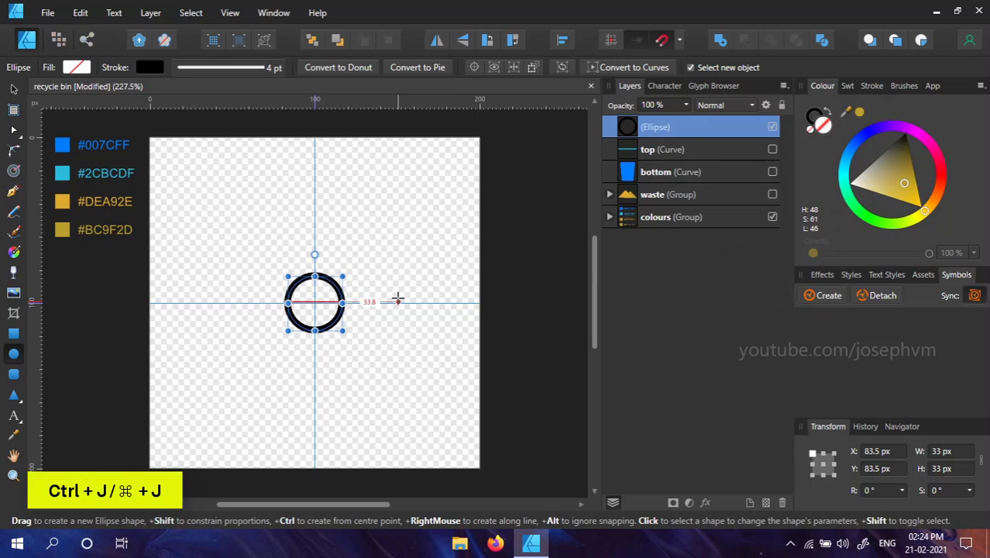
key(ctrl+j)
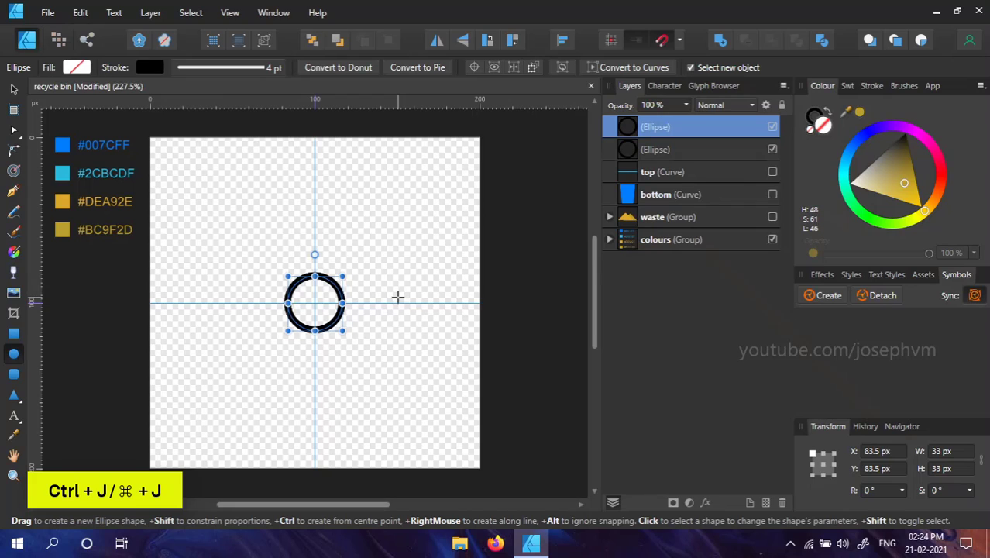
click(206, 69)
click(272, 121)
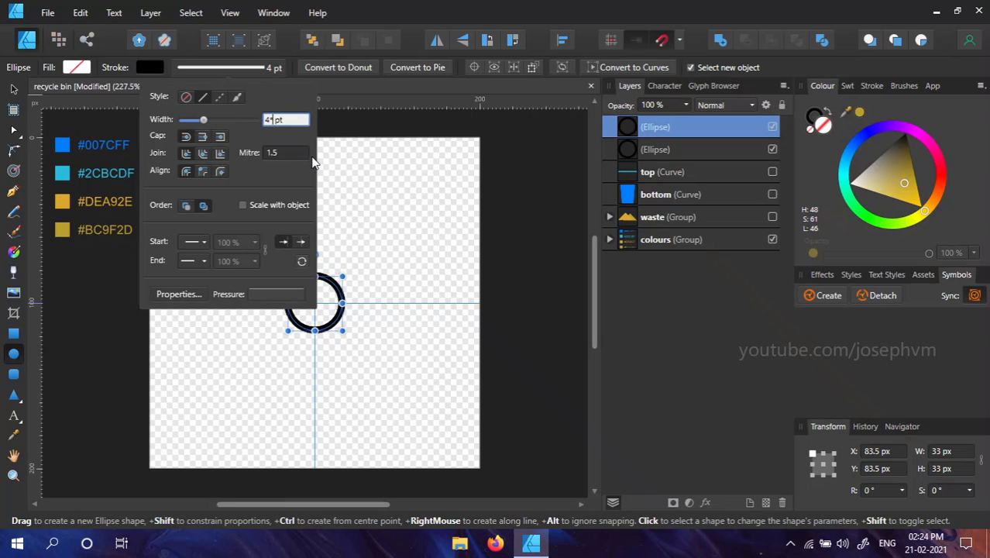
key(BackSpace)
text(8)
key(Return)
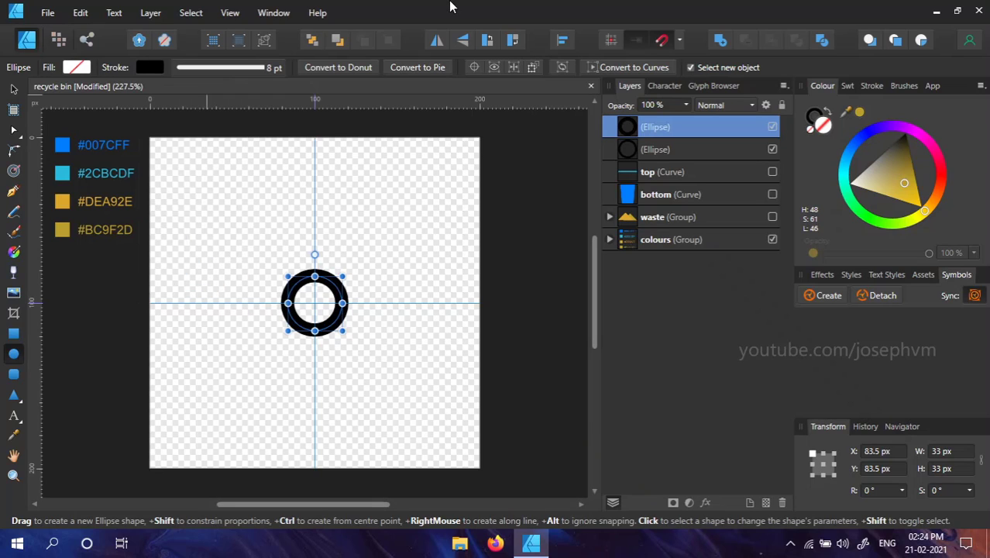
- Move the thick ring down to overlap the black ring and make its outline red
key(v)
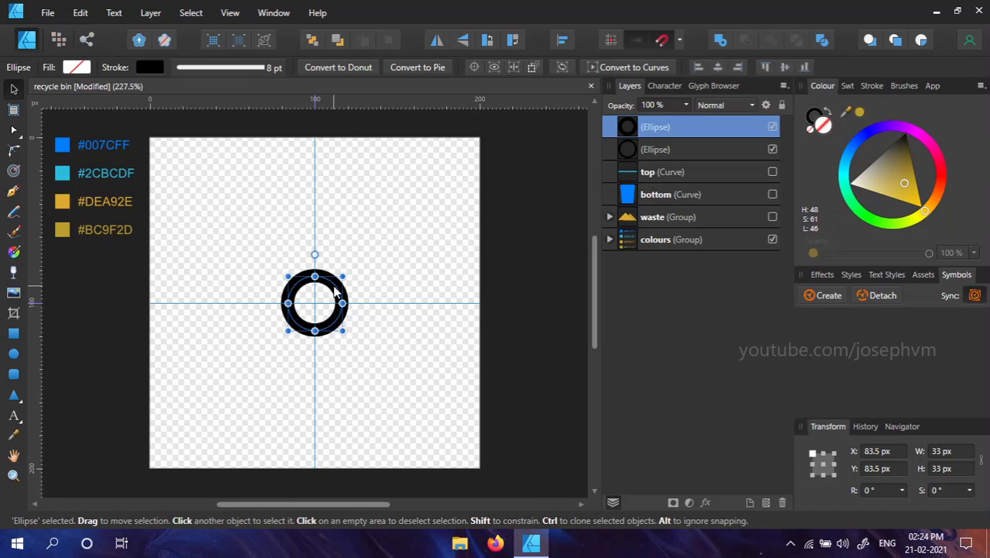
drag(336, 293, 335, 318)
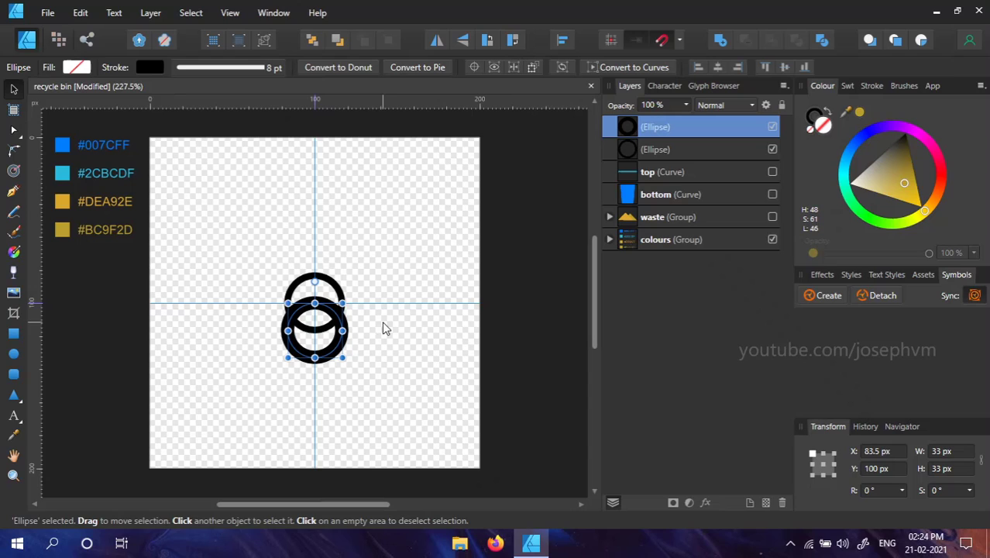
click(150, 68)
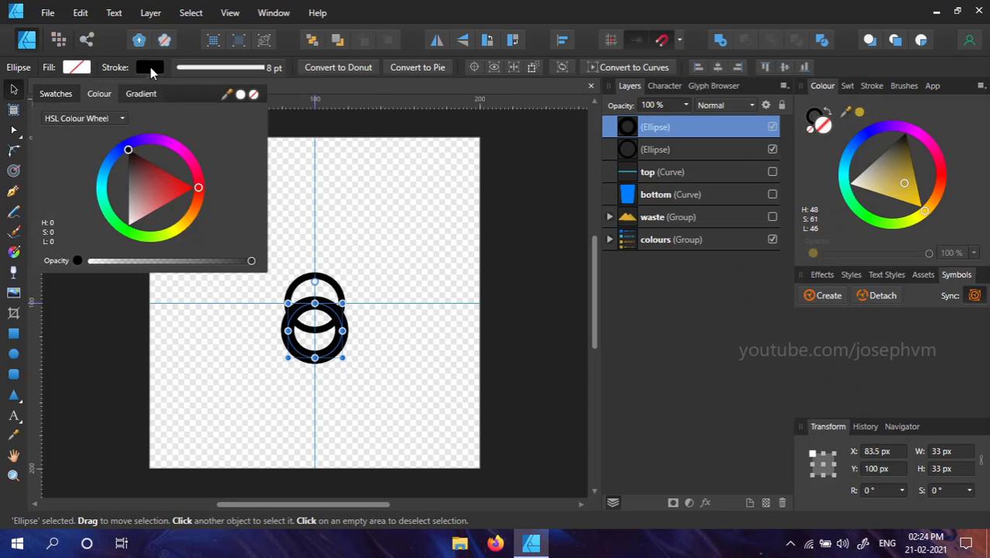
click(168, 189)
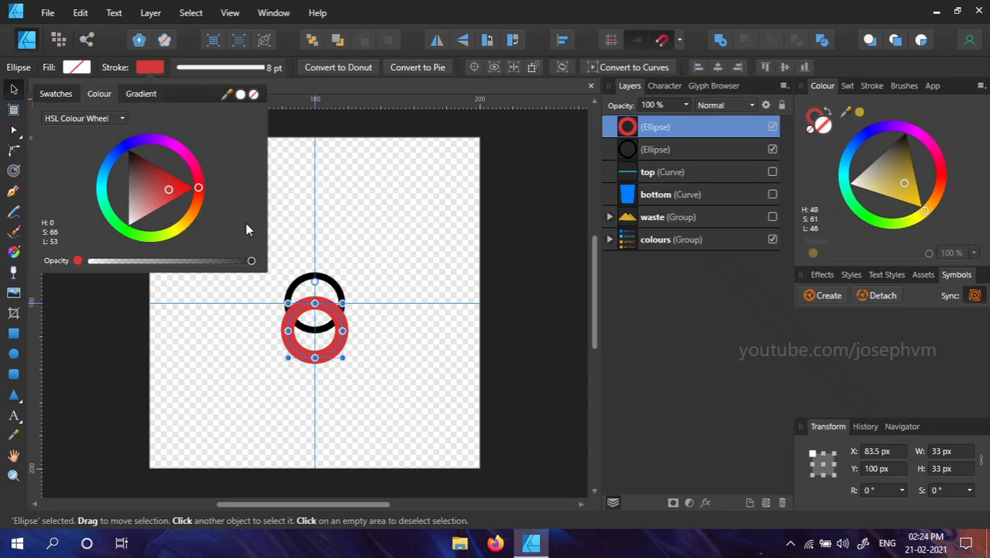
click(371, 259)
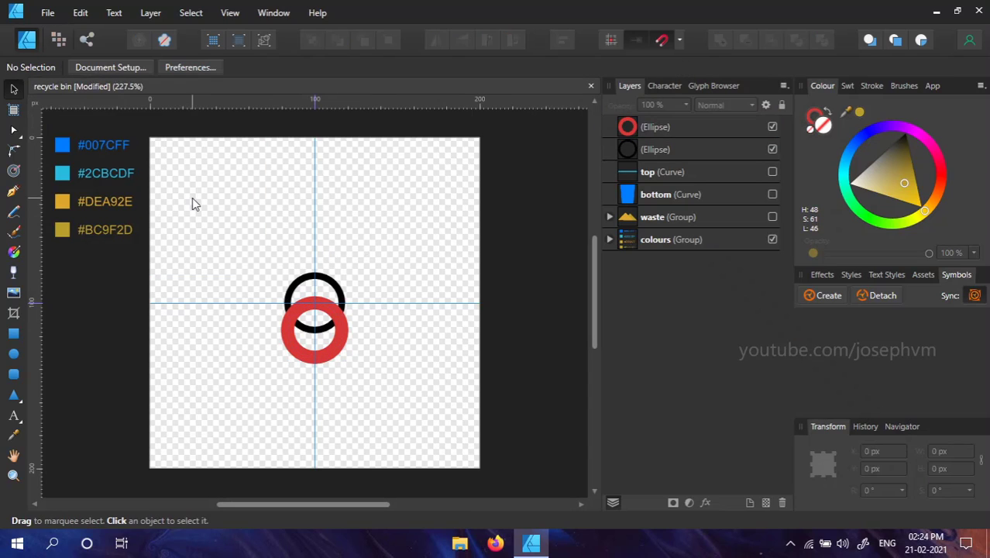
- Draw a short vertical red line above the rings and centre it horizontally
click(13, 191)
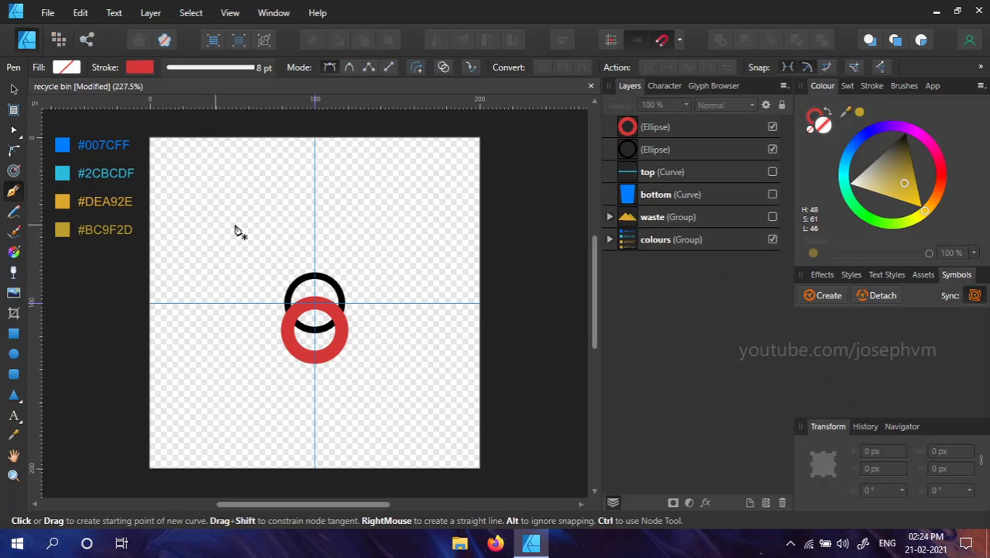
click(314, 241)
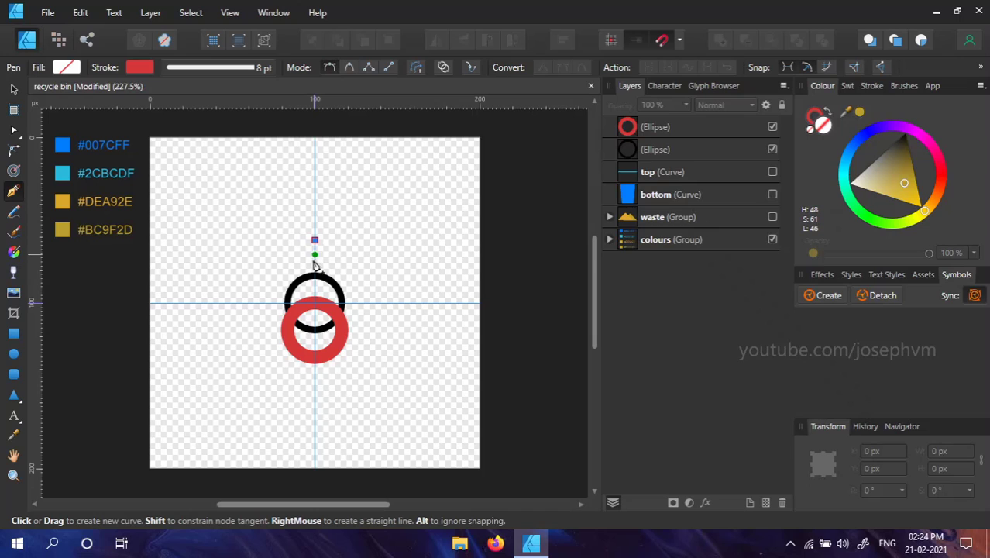
click(314, 287)
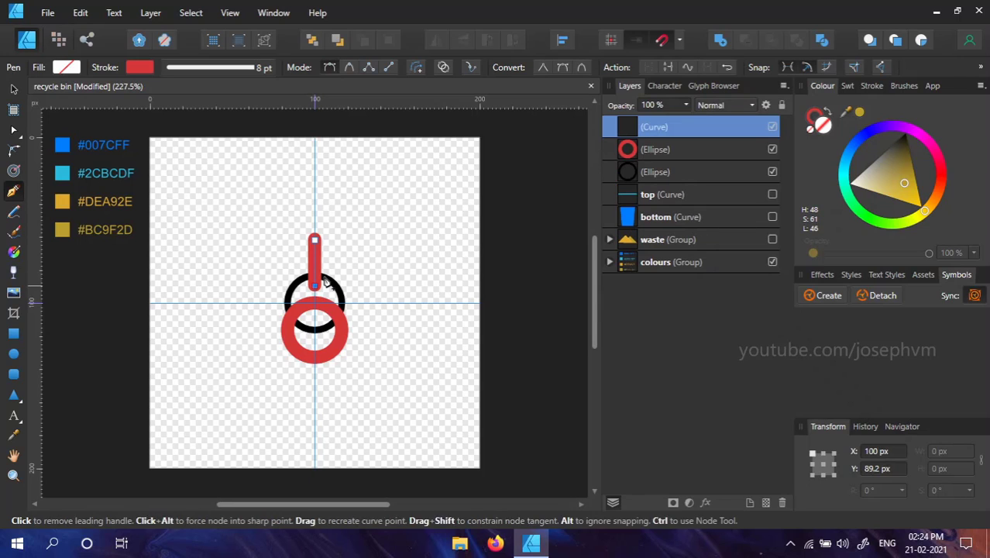
key(v)
click(563, 40)
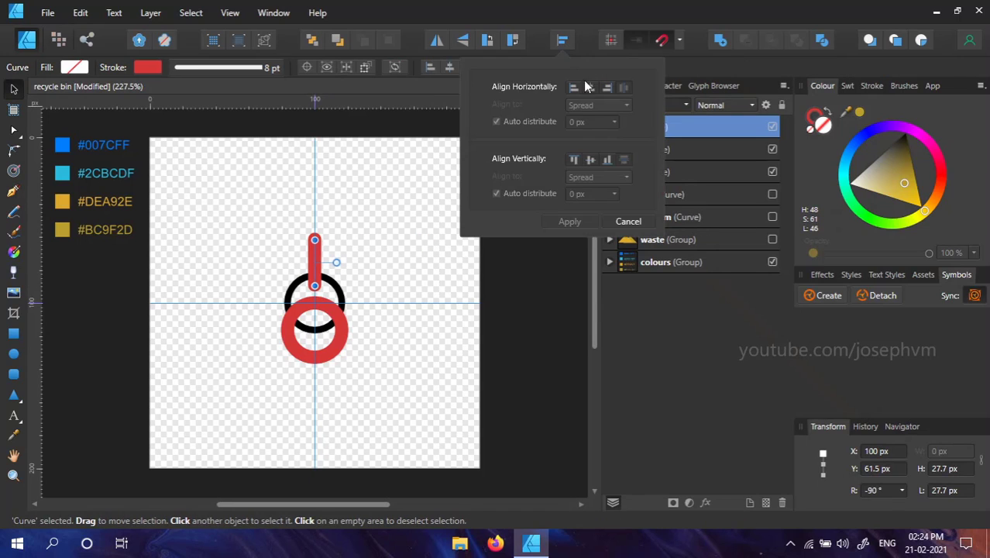
click(566, 93)
click(567, 223)
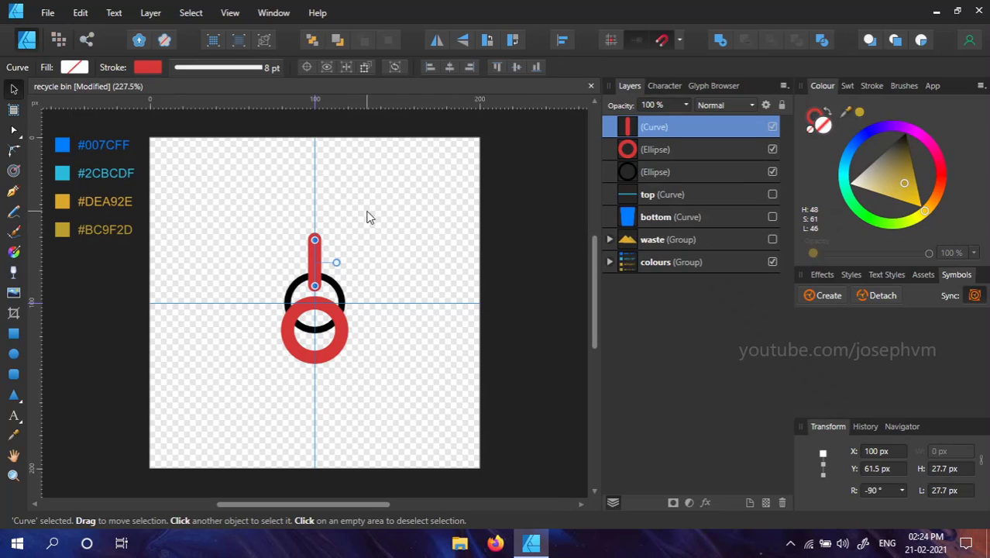
- Set the red line and red ring to 50% opacity and expand the ring's stroke
shift+click(661, 153)
click(657, 106)
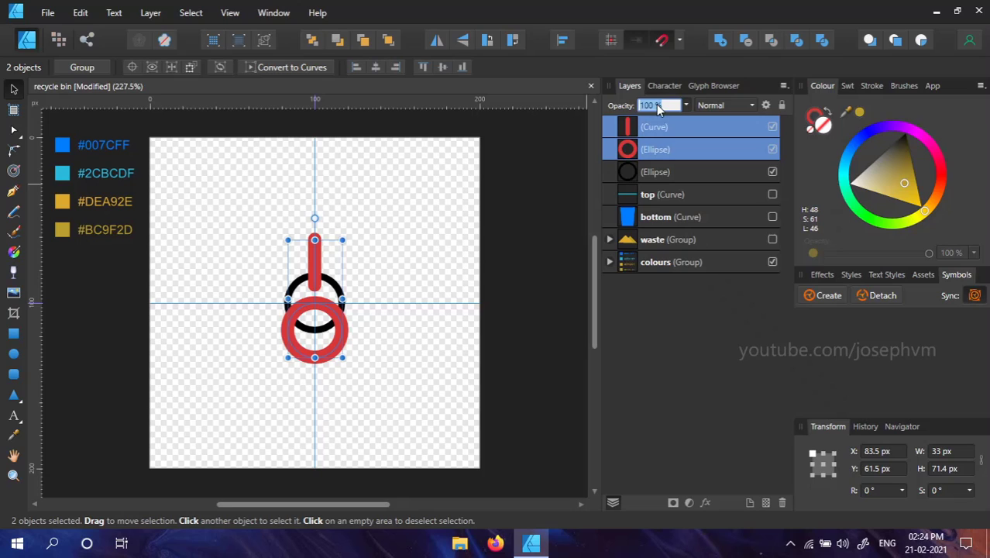
text(50)
key(Return)
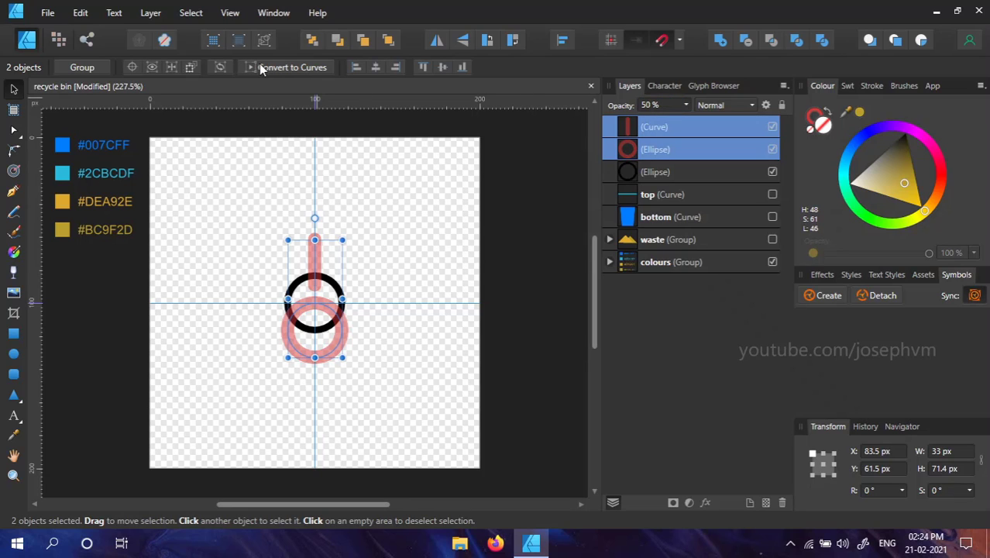
click(151, 12)
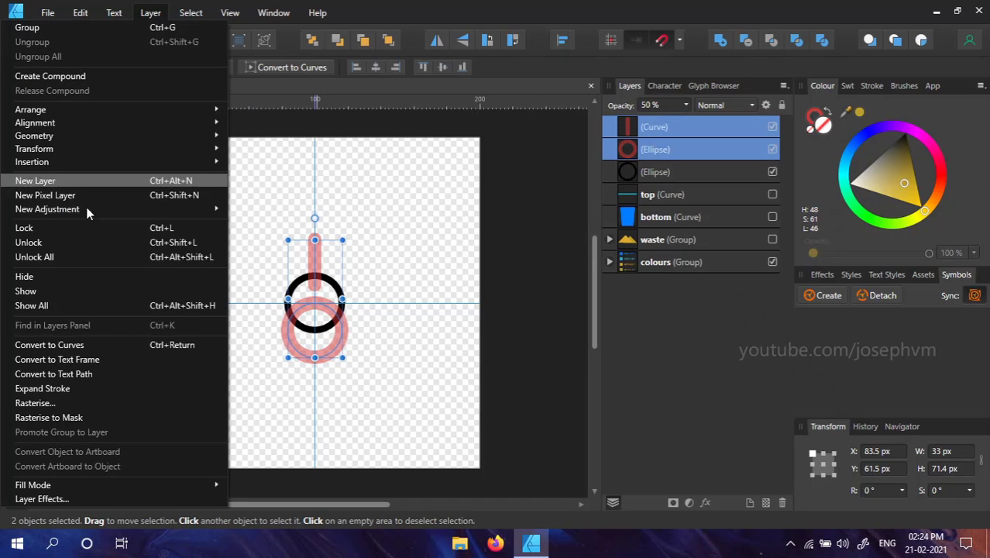
click(33, 388)
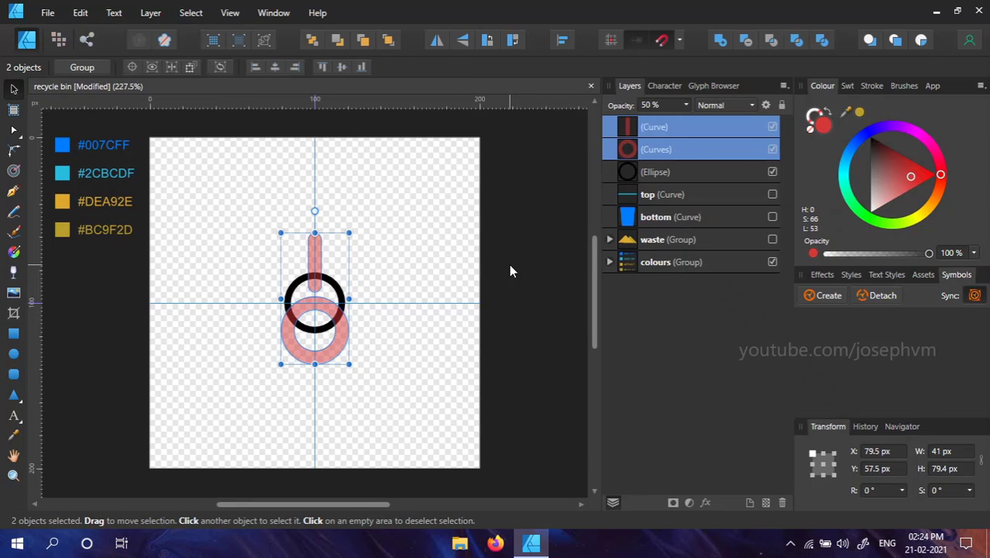
- Convert the black ring to curves and give its stroke end a Simple arrowhead
click(654, 172)
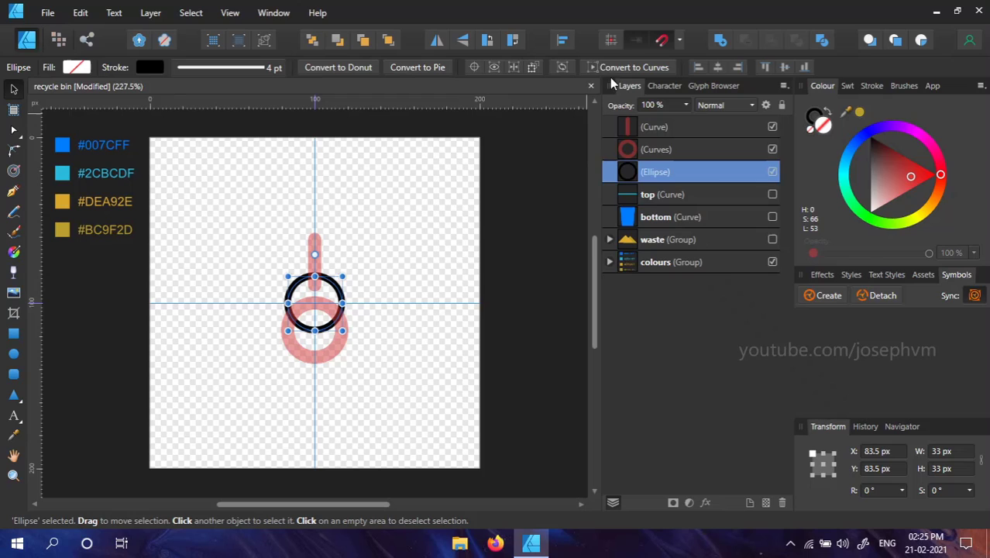
click(631, 65)
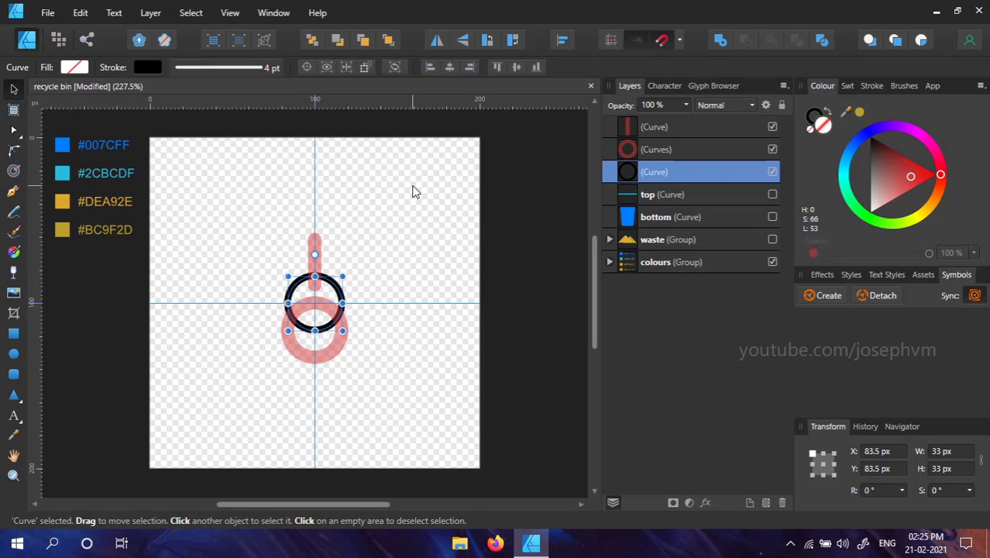
click(202, 68)
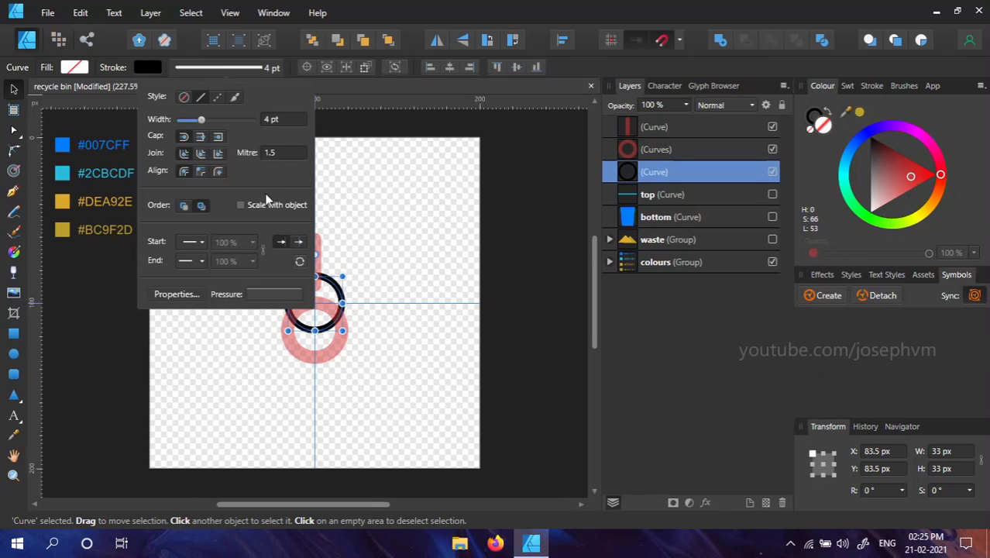
click(298, 243)
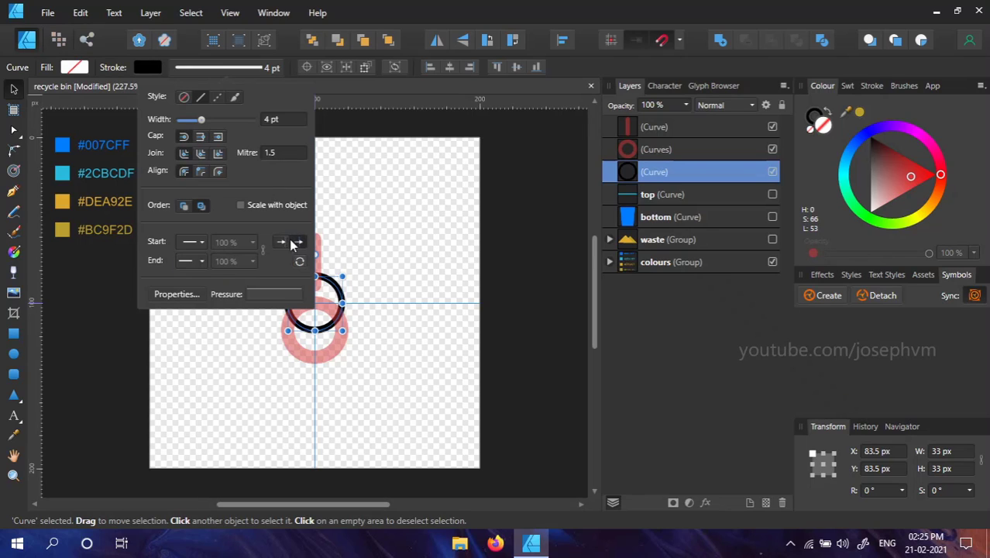
click(193, 261)
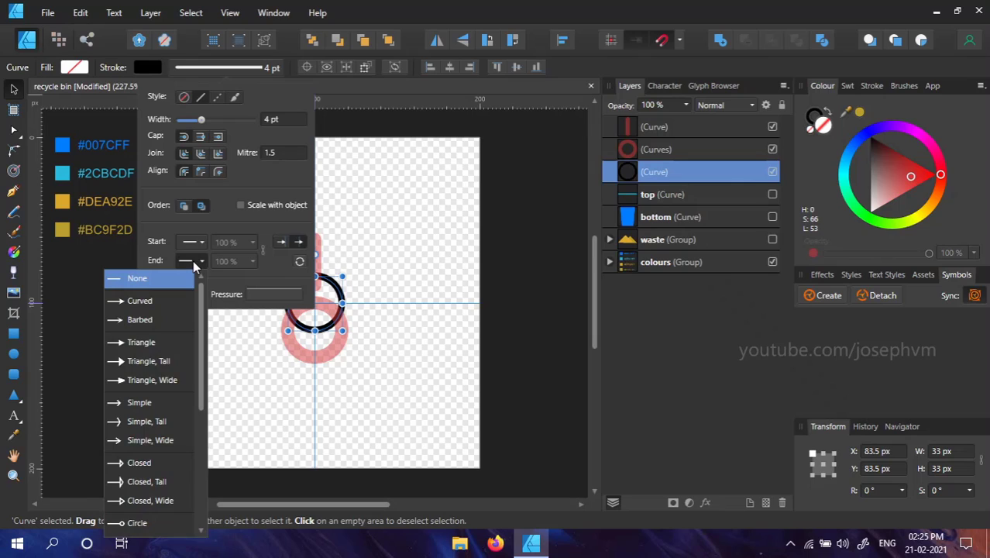
click(137, 403)
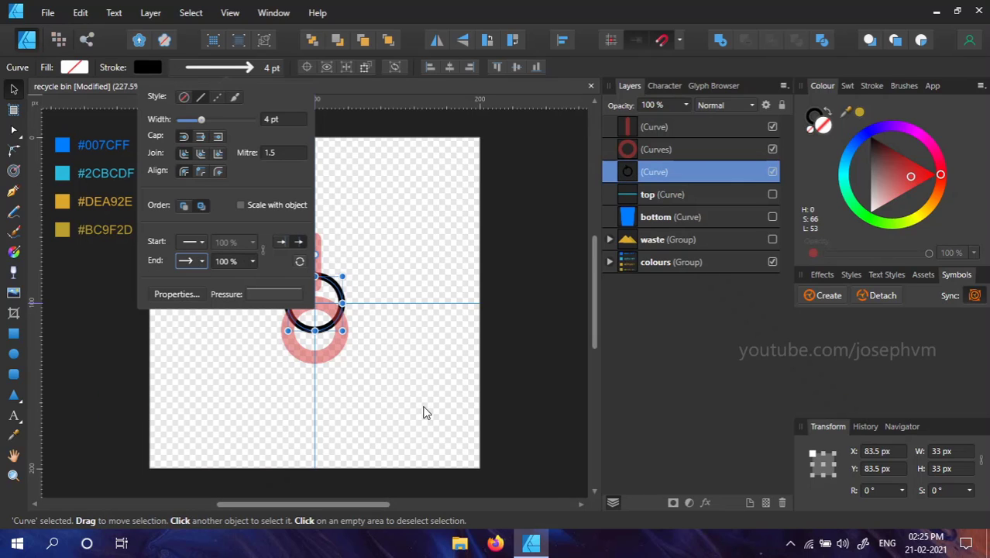
- Add vertical guides along the black ring's stroke near 96 and 104 px
click(401, 367)
scroll(315, 286, up, 5)
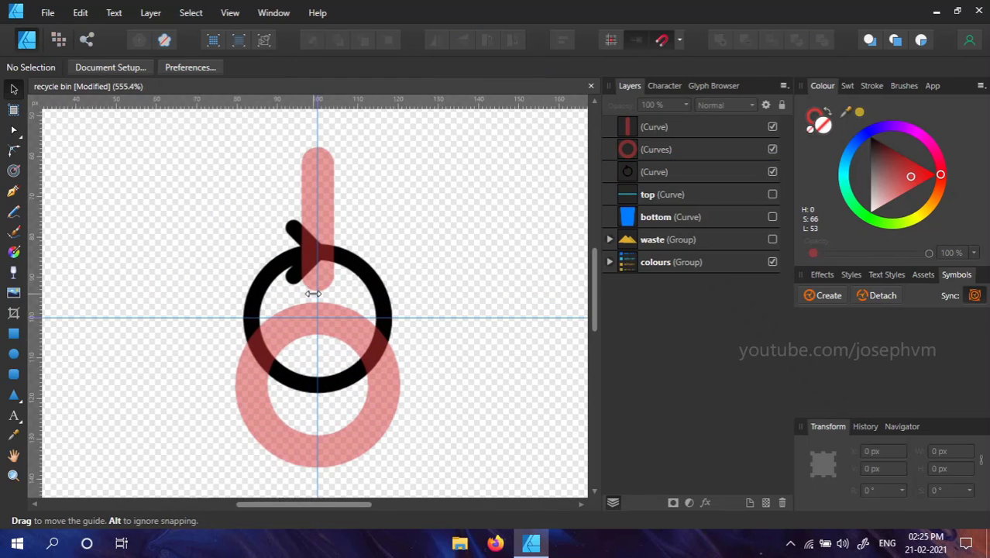
click(648, 172)
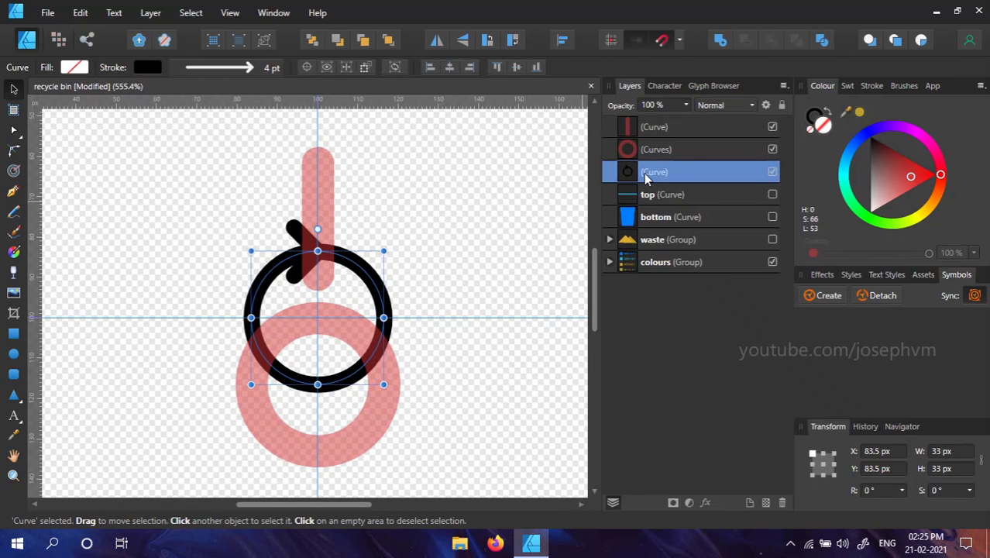
scroll(441, 264, up, 1)
drag(434, 240, 440, 210)
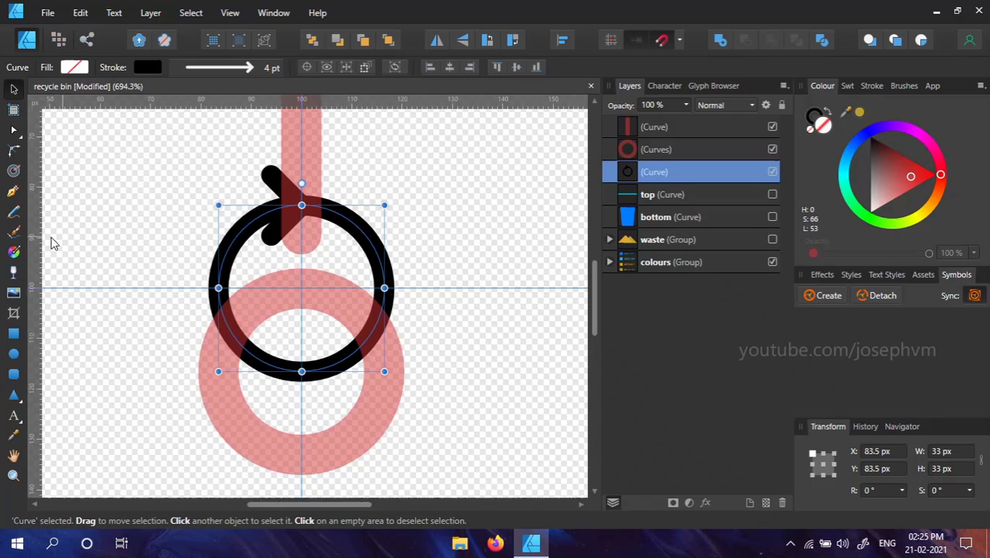
drag(35, 246, 289, 220)
drag(37, 252, 320, 249)
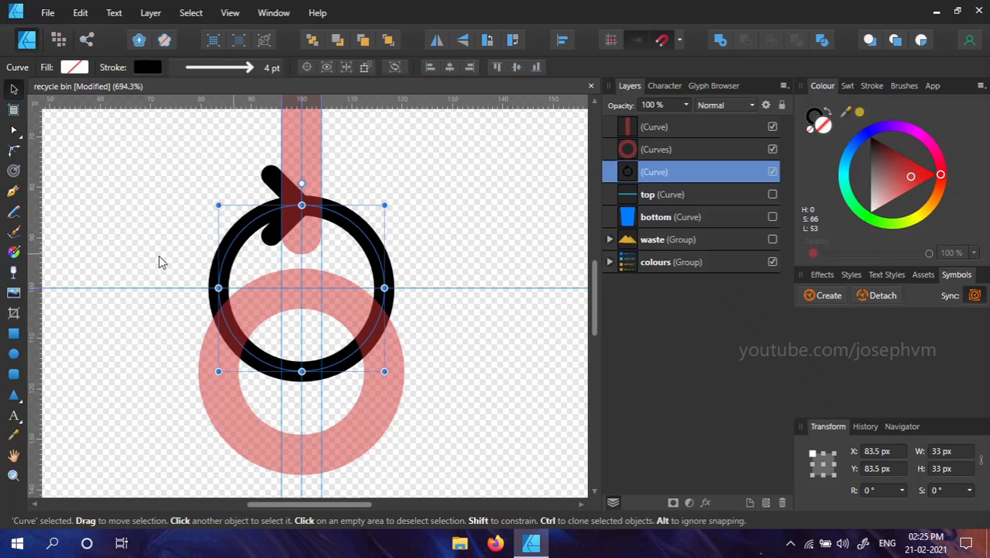
- Add horizontal guides near 103.8 and 111.6 px, then bring the whole ring back into view
drag(405, 99, 414, 309)
scroll(375, 313, up, 3)
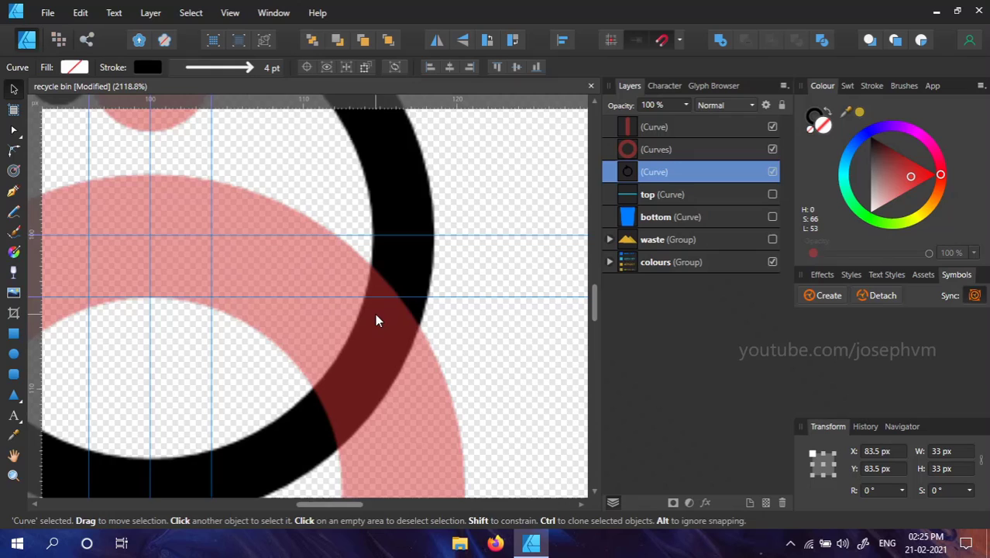
drag(433, 298, 435, 299)
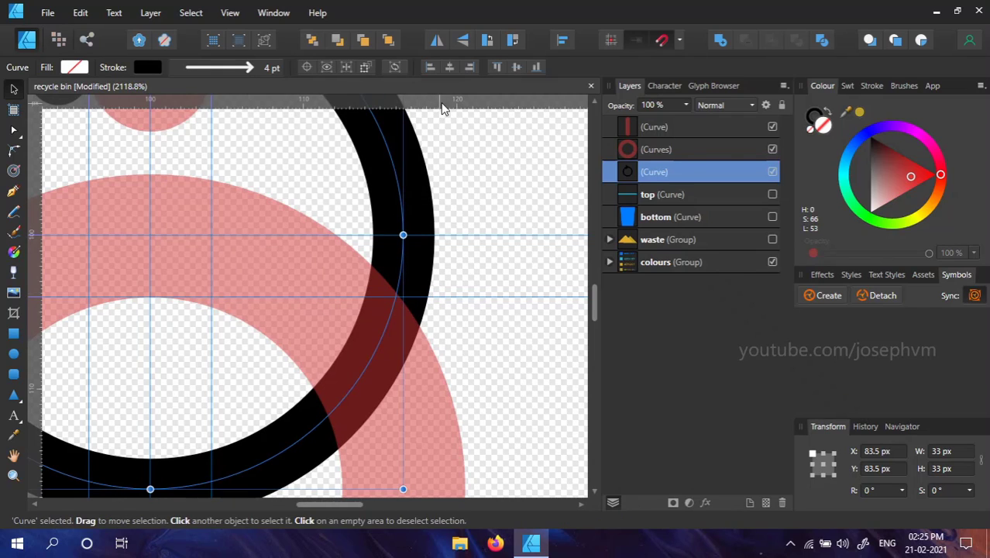
drag(443, 101, 433, 416)
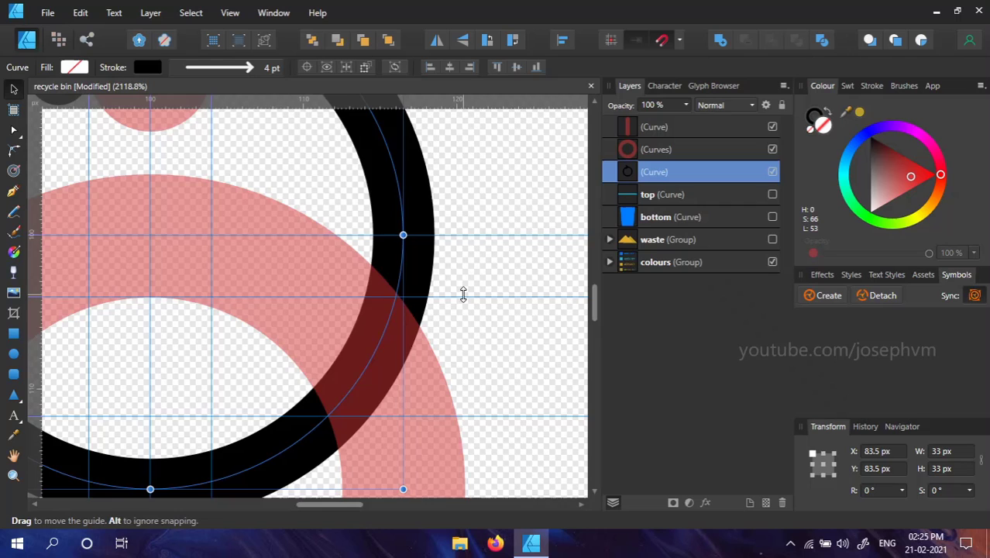
scroll(465, 298, up, 4)
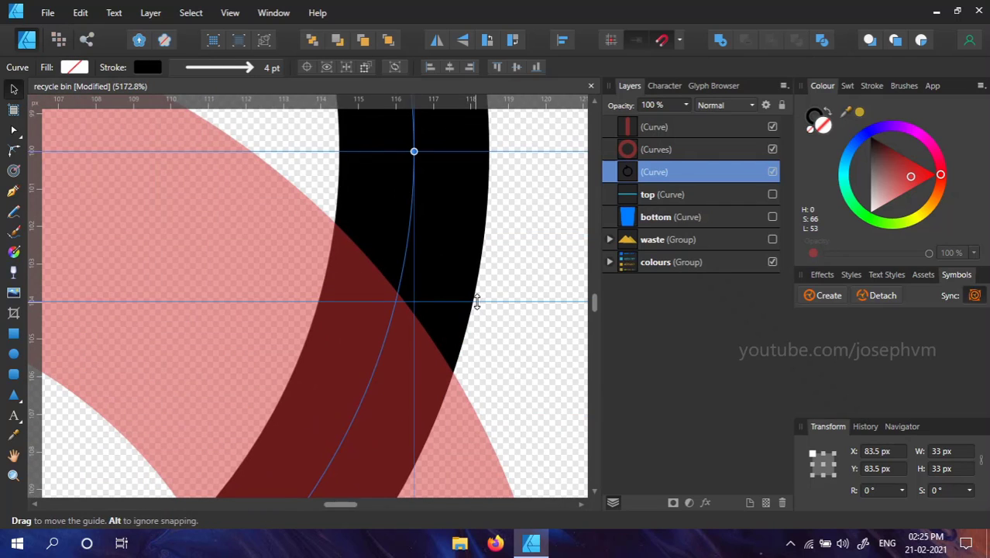
drag(475, 298, 483, 293)
scroll(402, 307, down, 3)
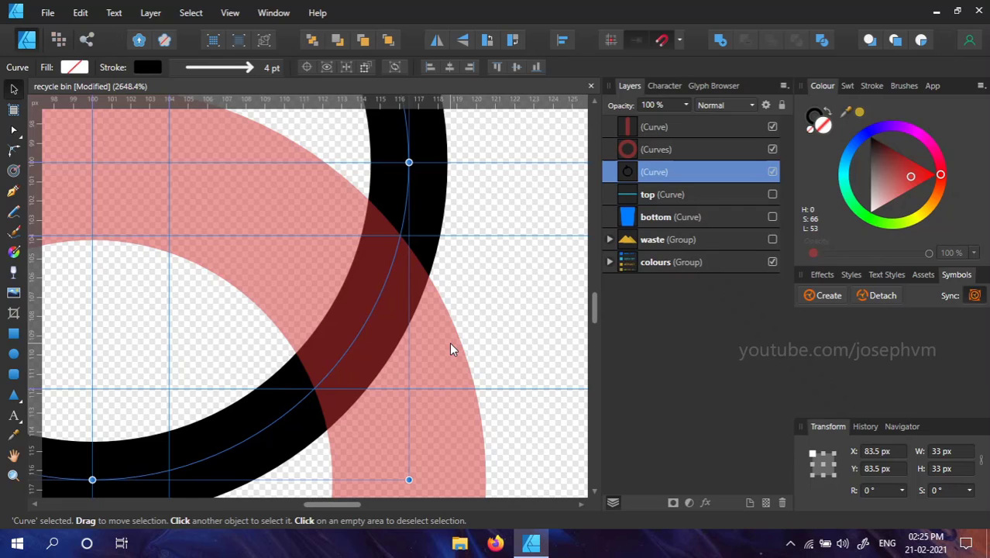
scroll(453, 347, down, 4)
drag(484, 169, 498, 204)
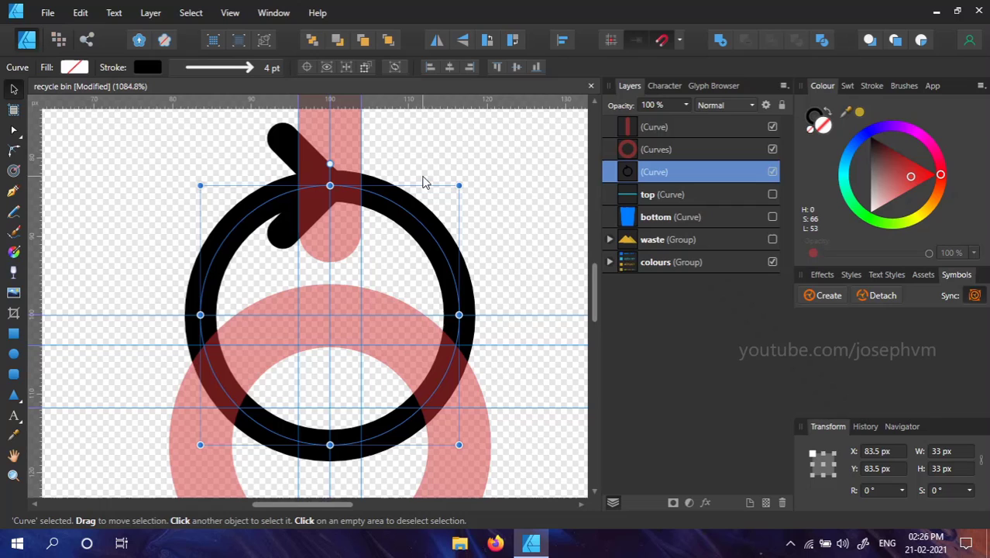
- Add a node left of the ring's top, break the ring there and delete the top node
click(14, 132)
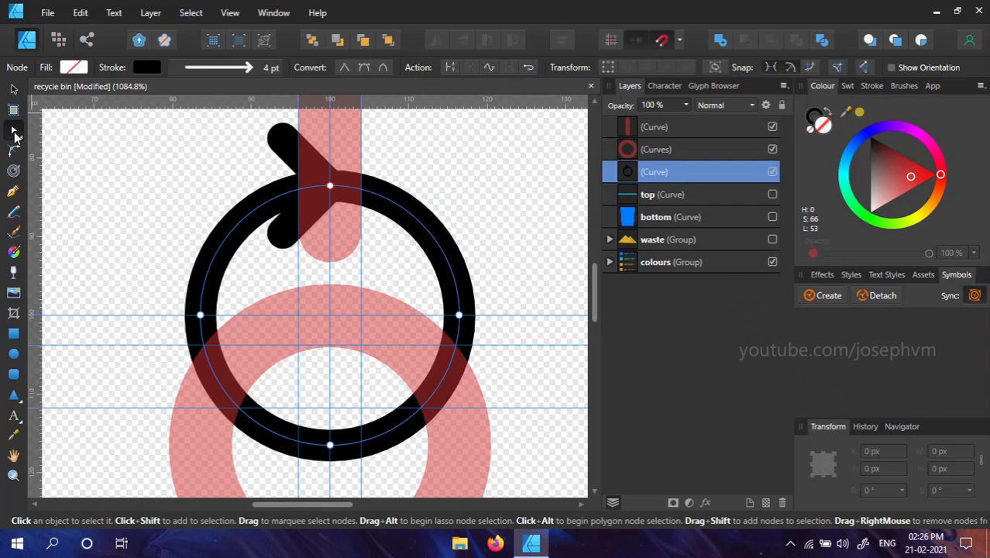
click(298, 189)
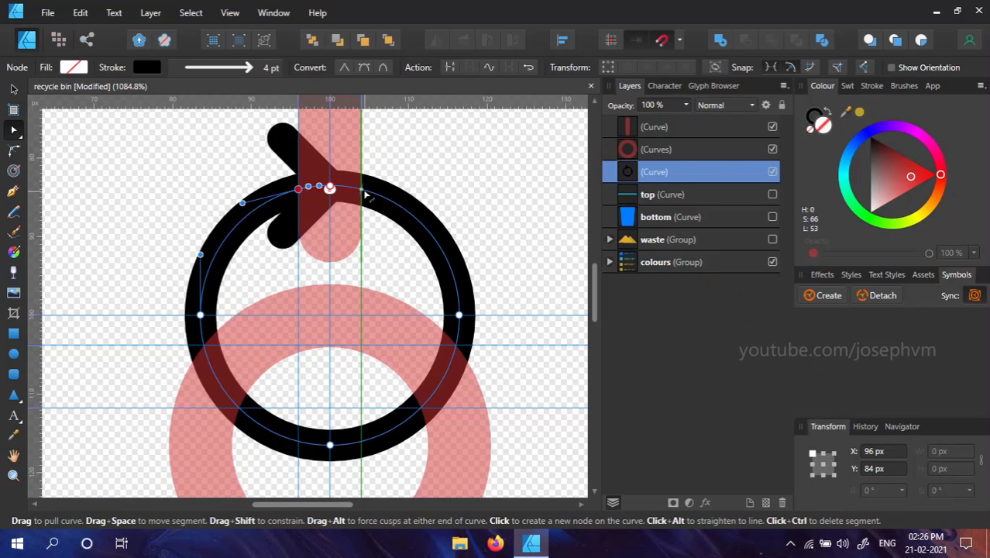
click(331, 187)
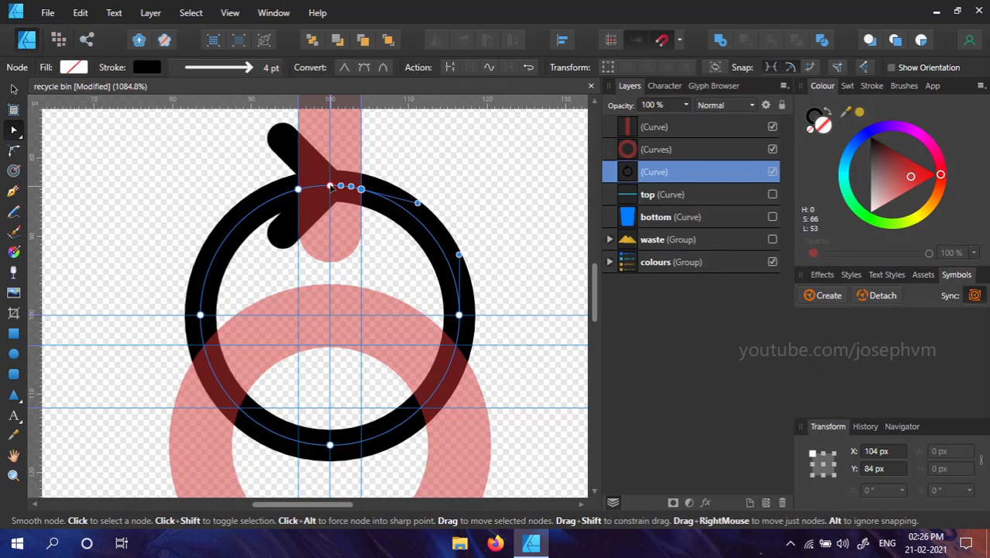
click(450, 67)
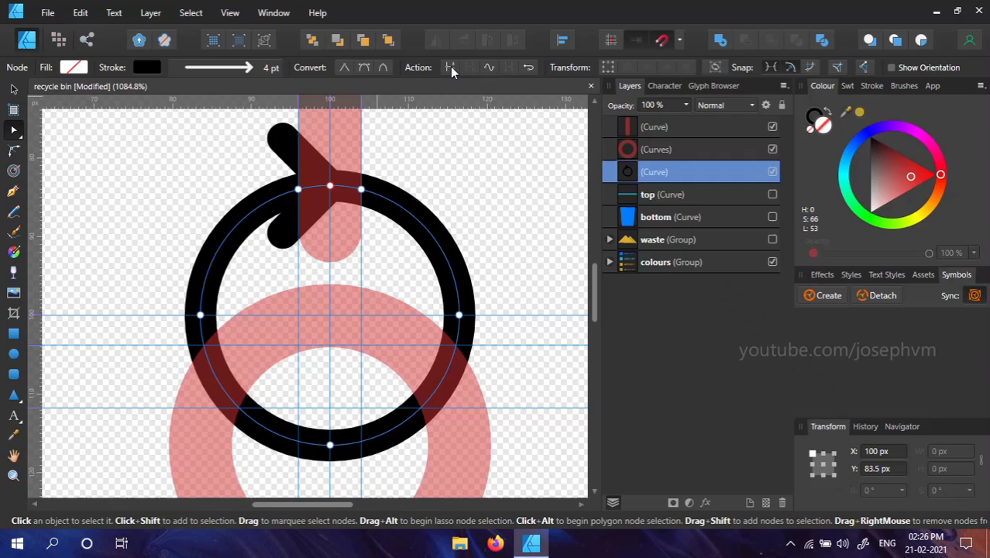
click(331, 187)
key(Delete)
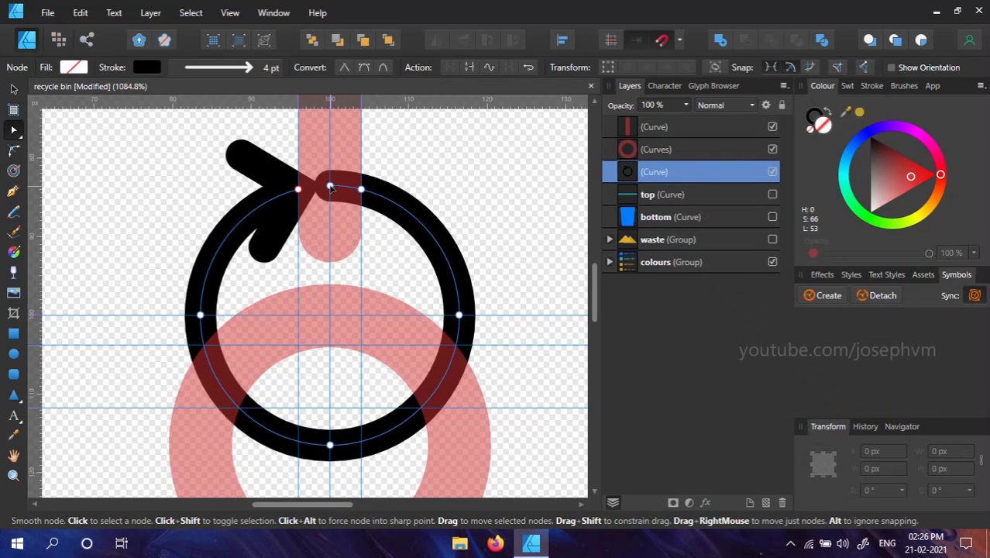
key(Delete)
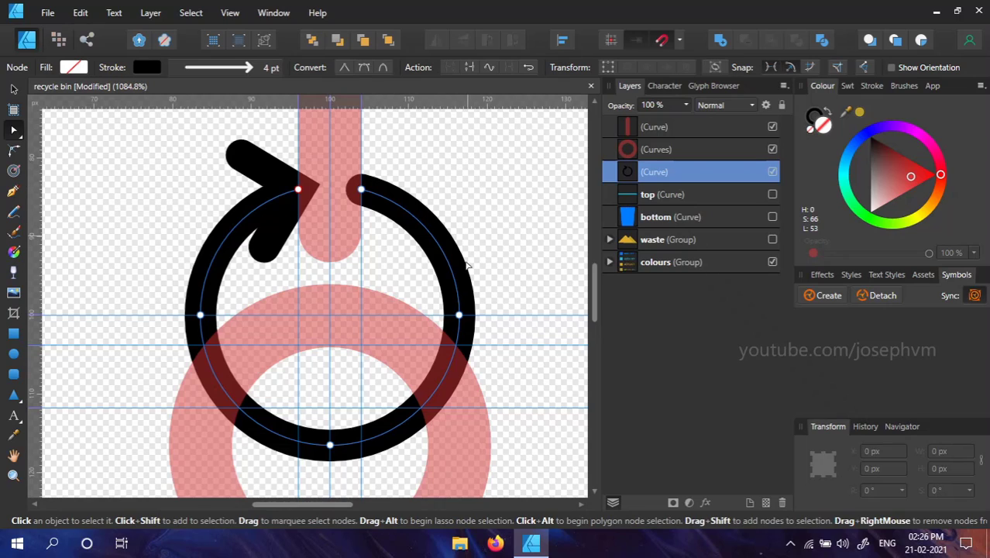
- Split the ring at a new right-side node and trim the stray end segments
click(457, 348)
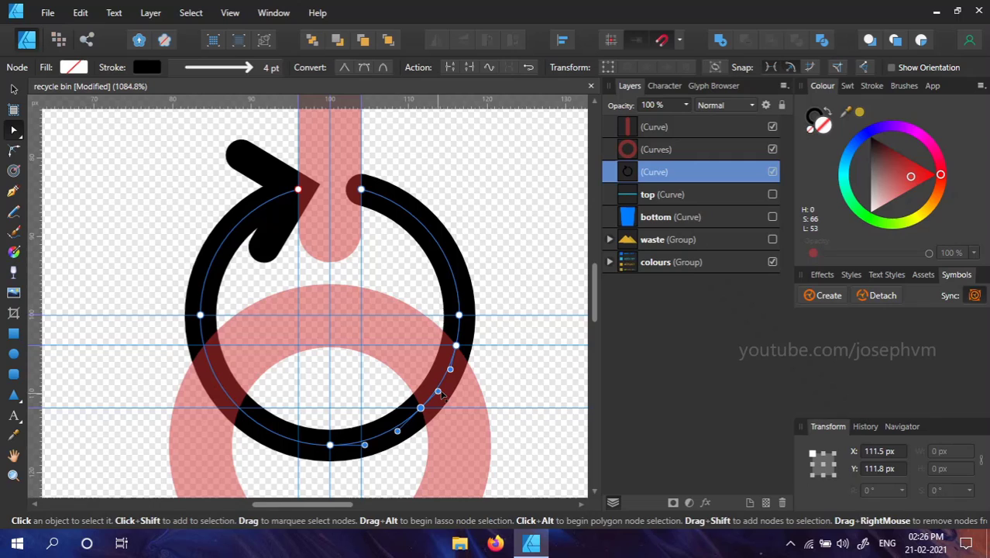
drag(438, 392, 443, 383)
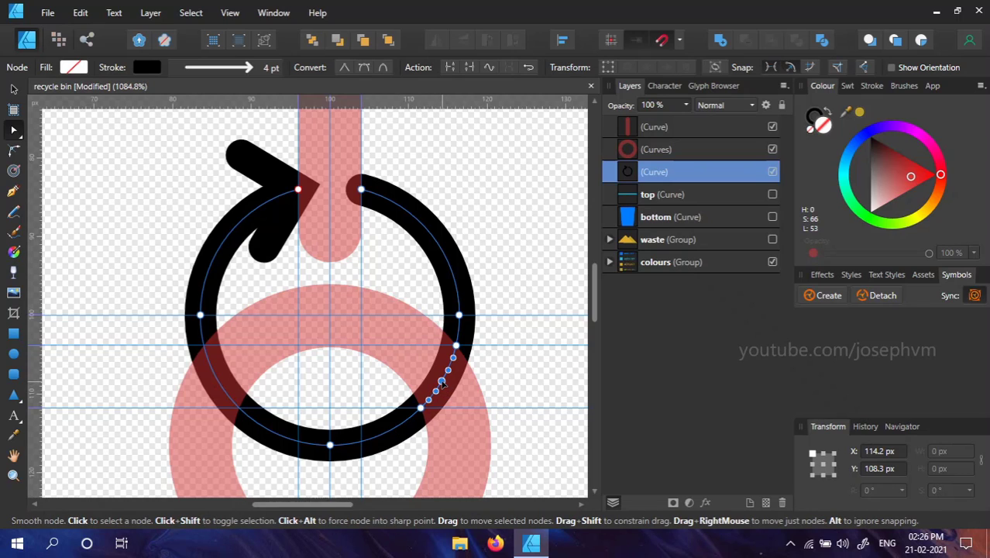
click(449, 67)
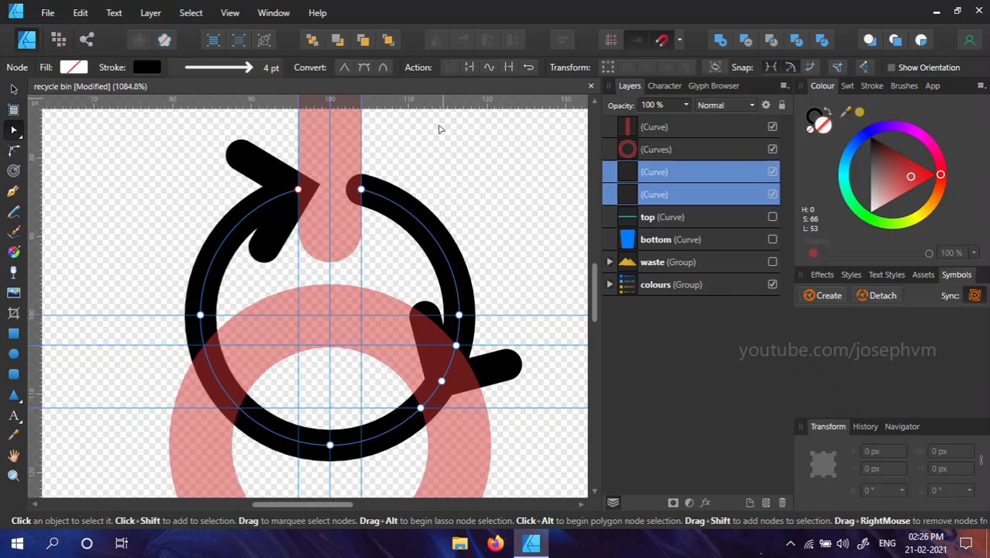
click(441, 381)
key(Delete)
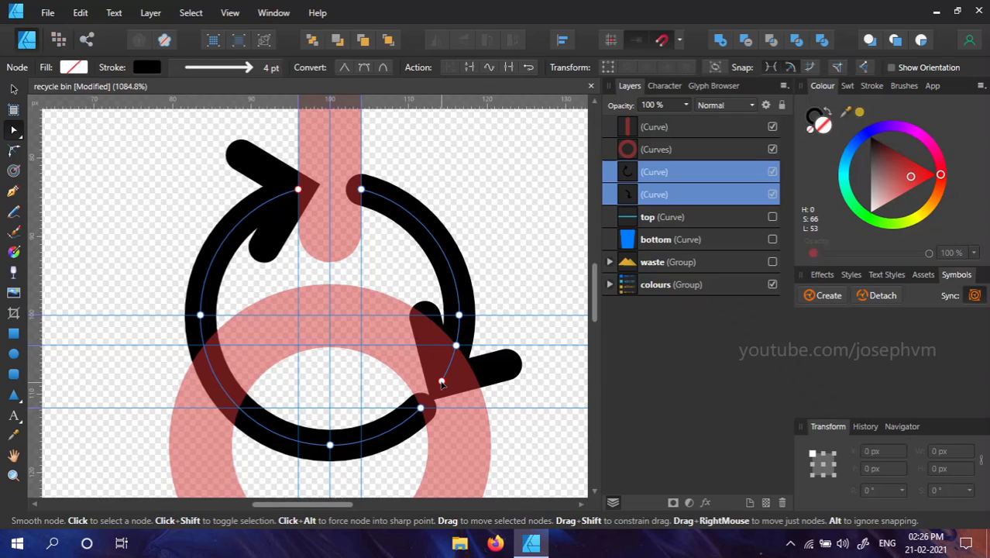
click(440, 382)
key(Delete)
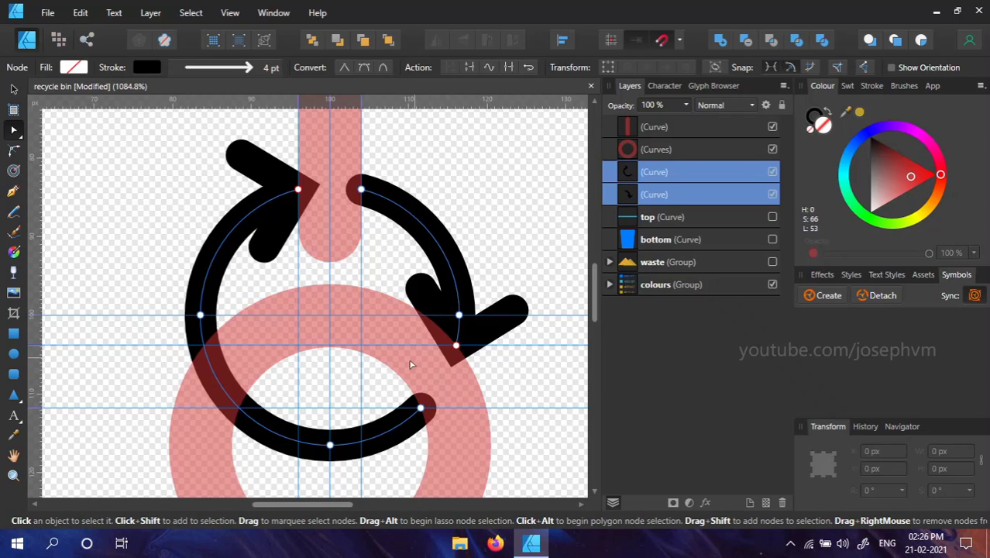
- Split the lower-left arc at a new node to form the third arrow
click(239, 410)
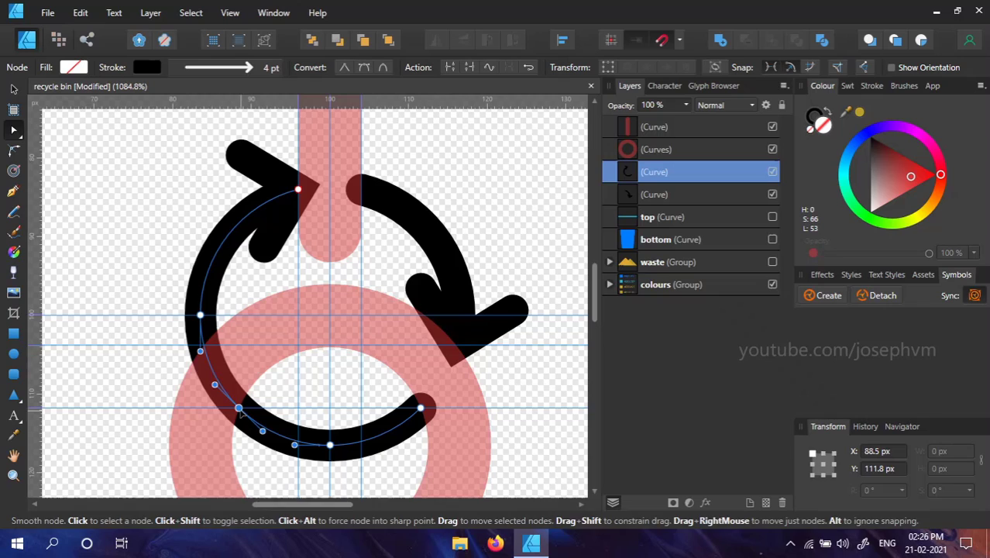
click(204, 345)
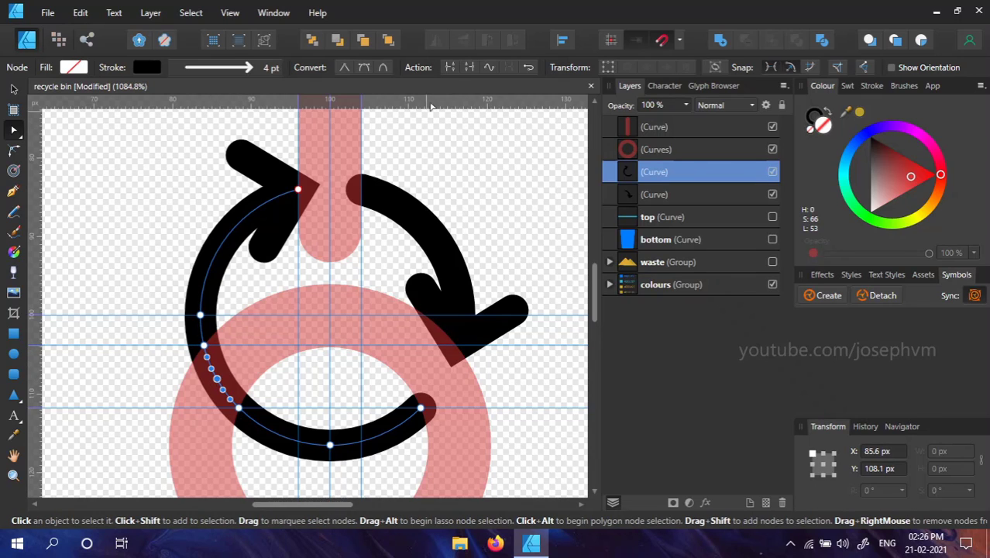
click(452, 67)
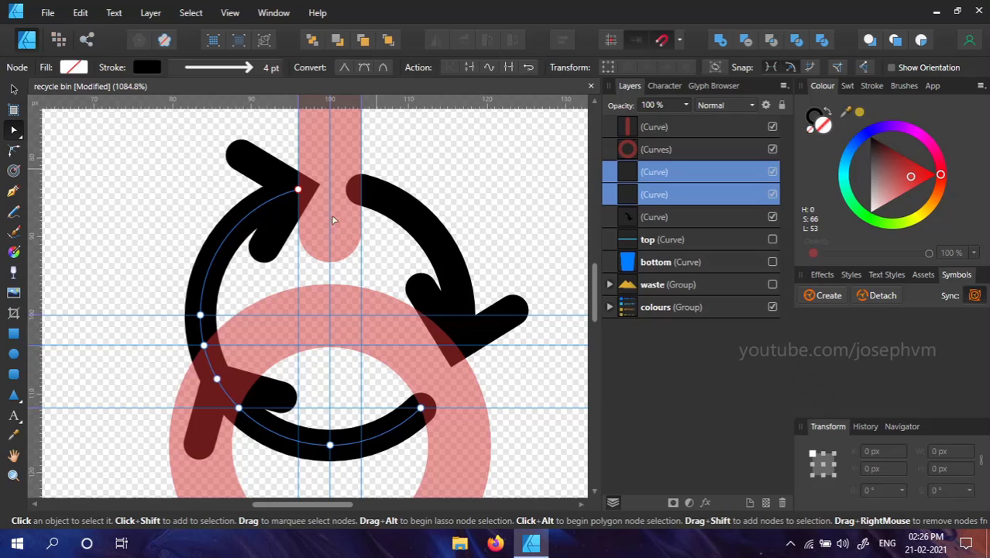
click(216, 379)
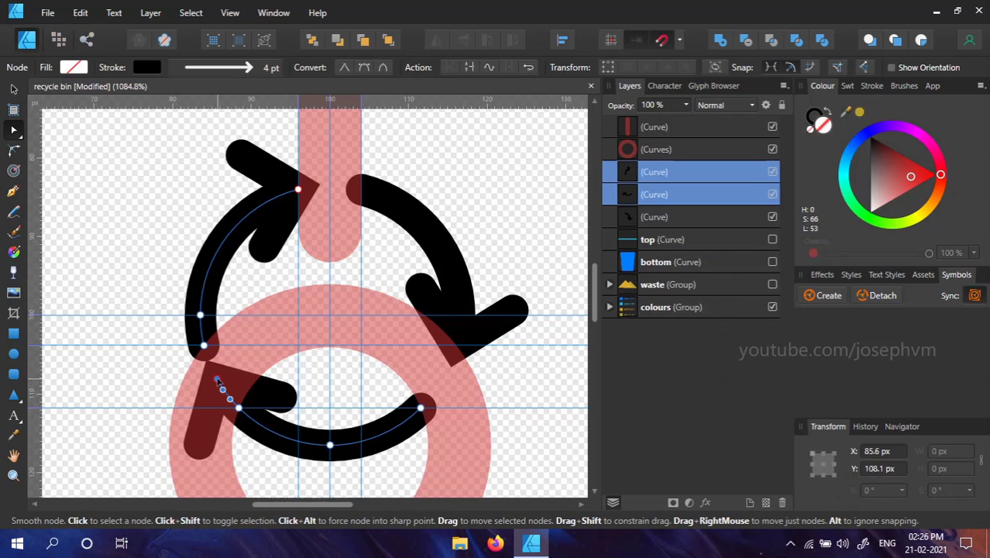
key(Delete)
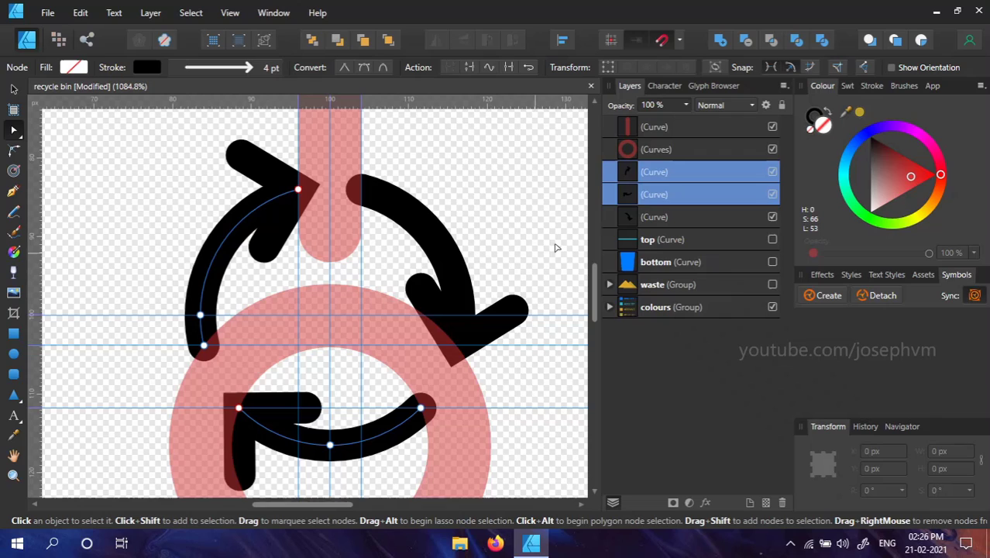
- Delete the pink reference ring and bar, hide the guides and deselect everything
click(654, 149)
shift+click(655, 128)
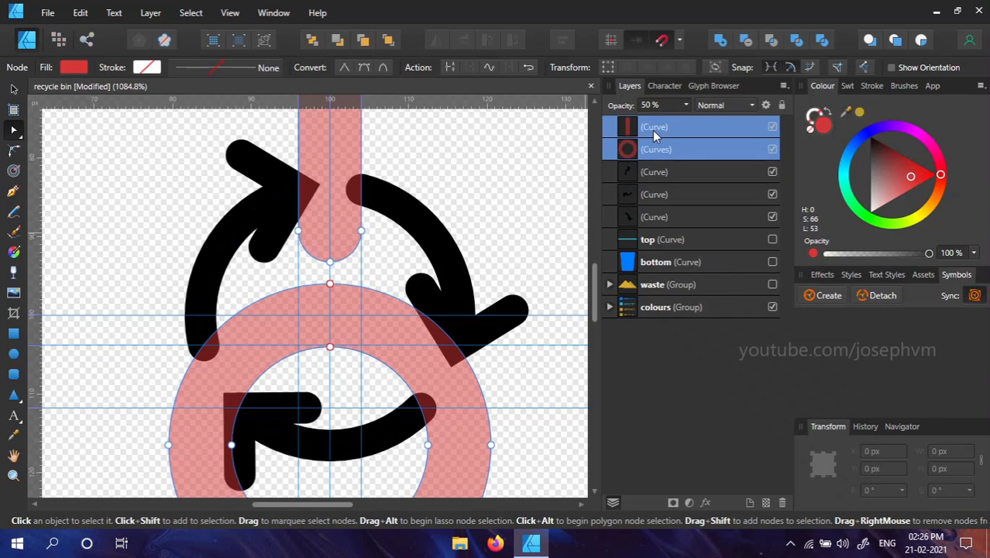
key(Delete)
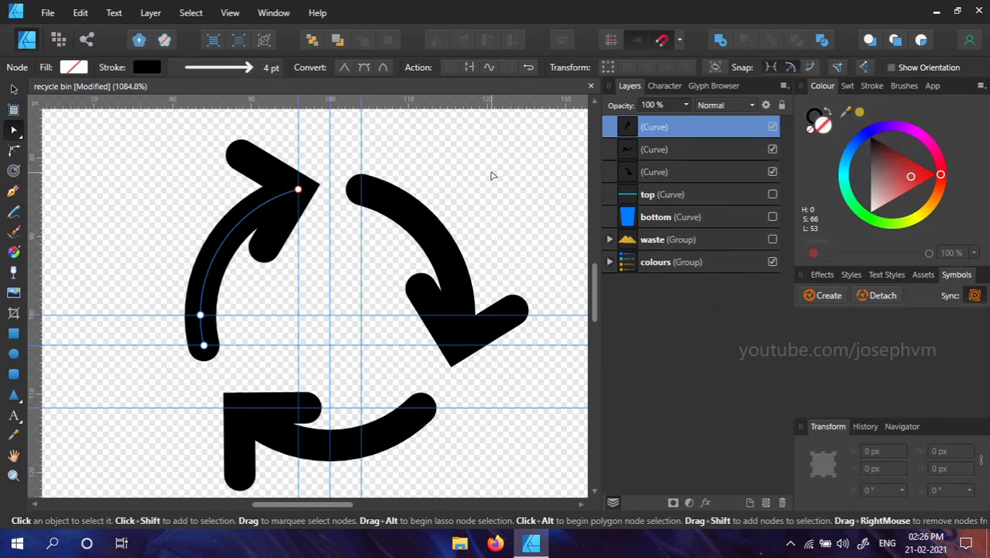
key(ctrl+semicolon)
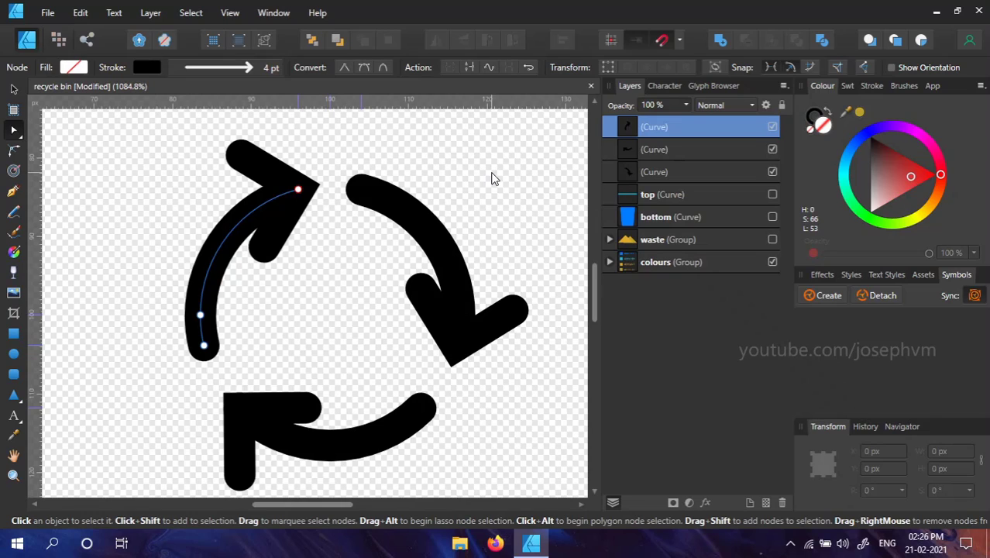
key(v)
click(493, 178)
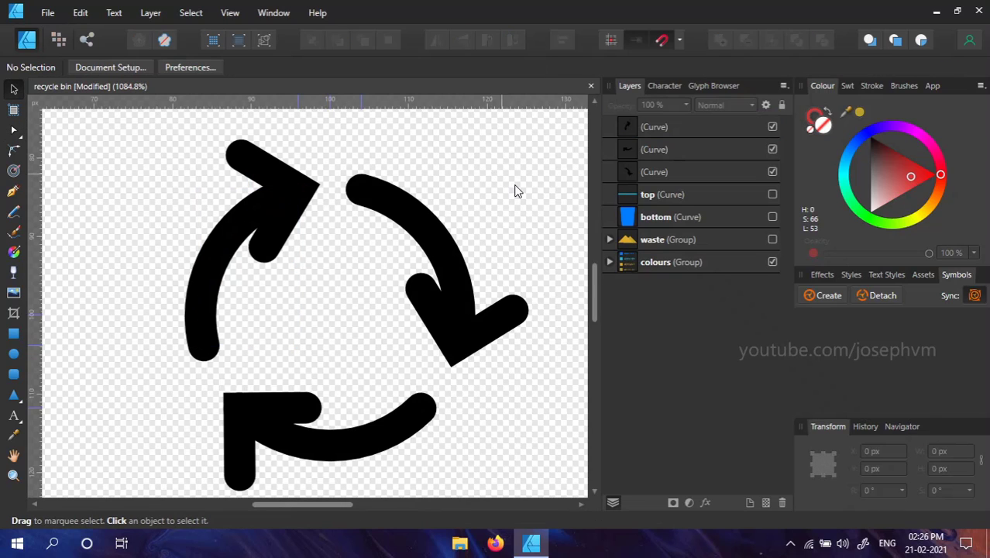
- Select the three arrow curves and expand their strokes into filled shapes
click(650, 175)
shift+click(662, 130)
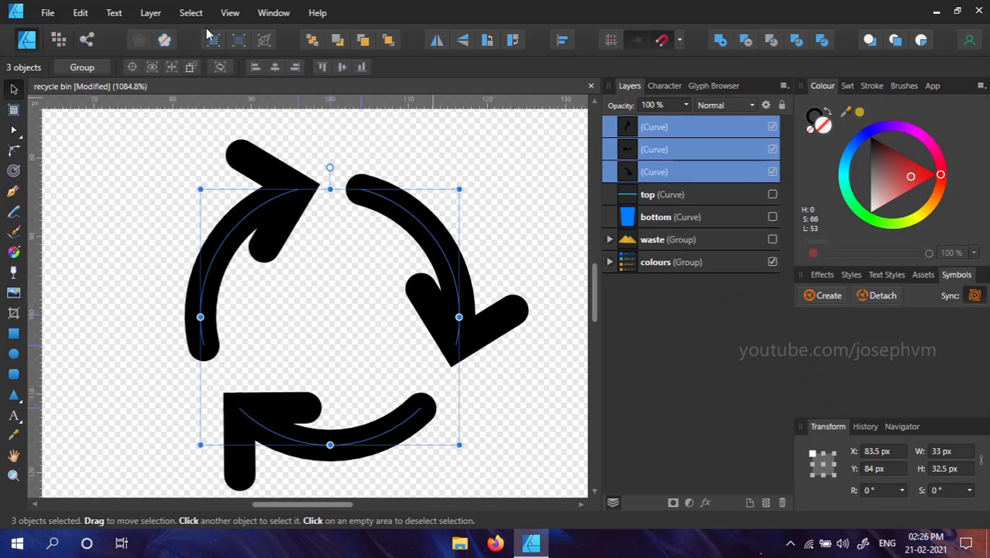
click(150, 12)
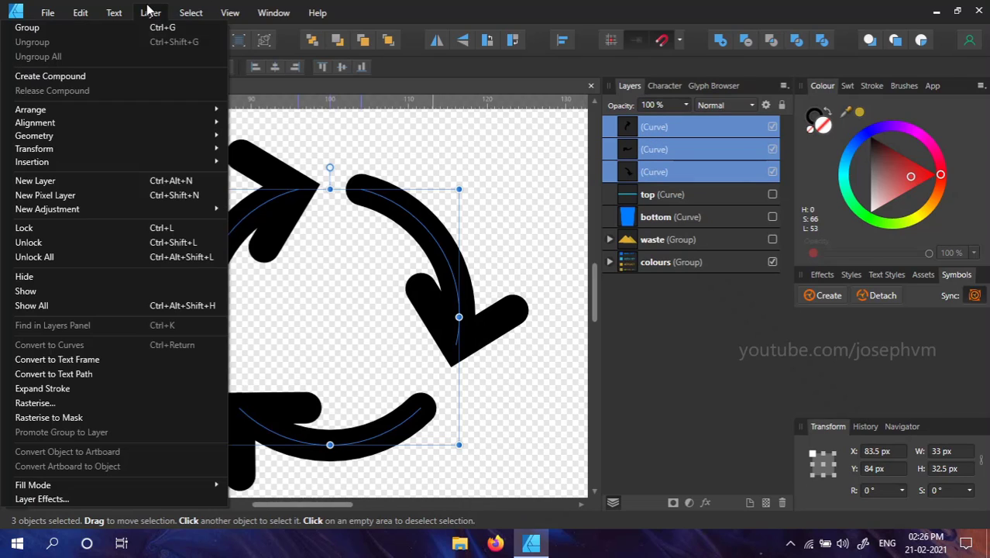
click(41, 388)
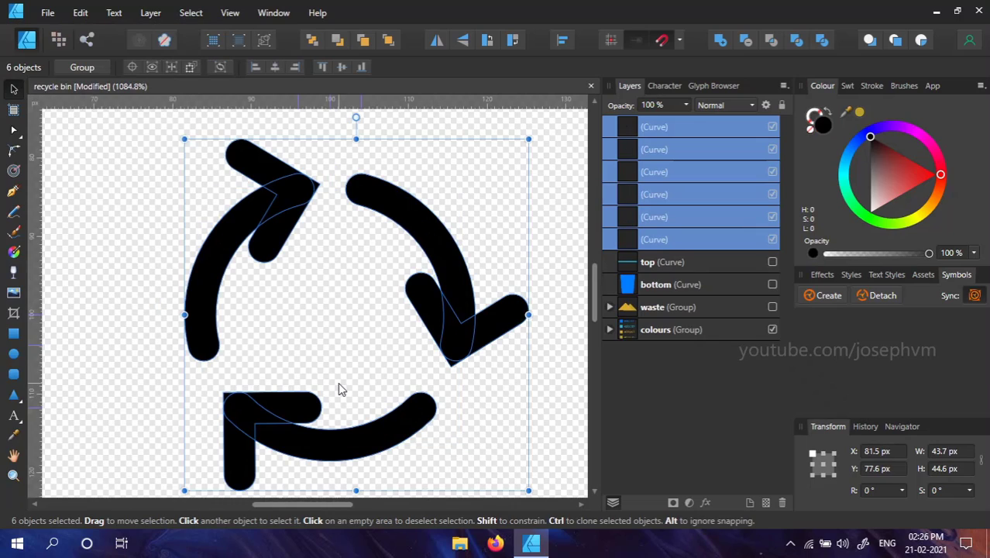
- Merge the six arrow pieces with Add and name the result 'icon'
click(719, 40)
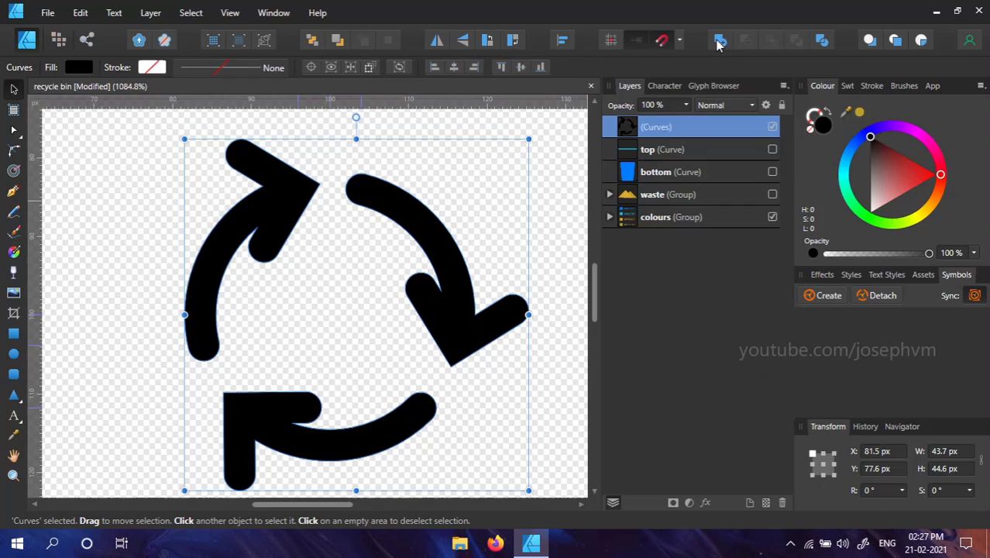
double_click(656, 127)
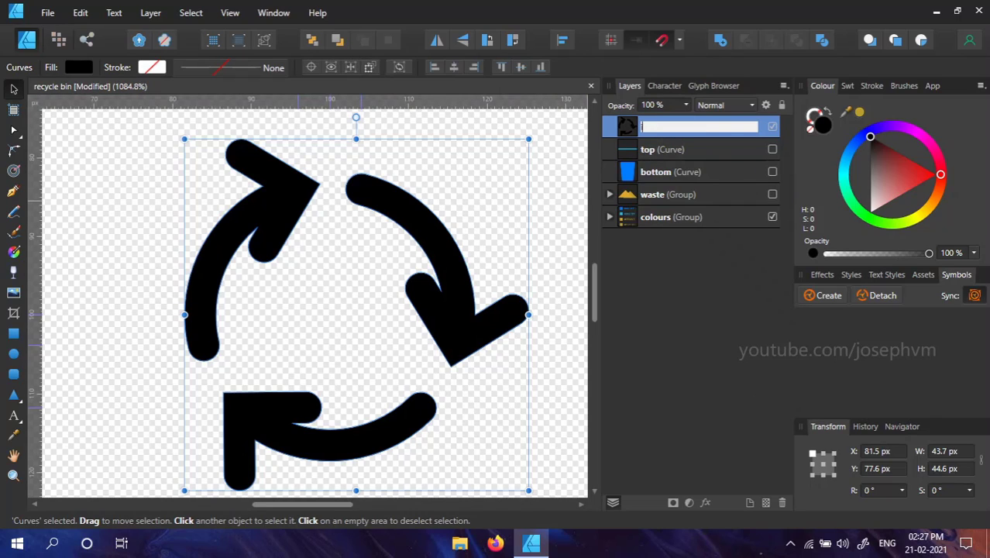
key(Return)
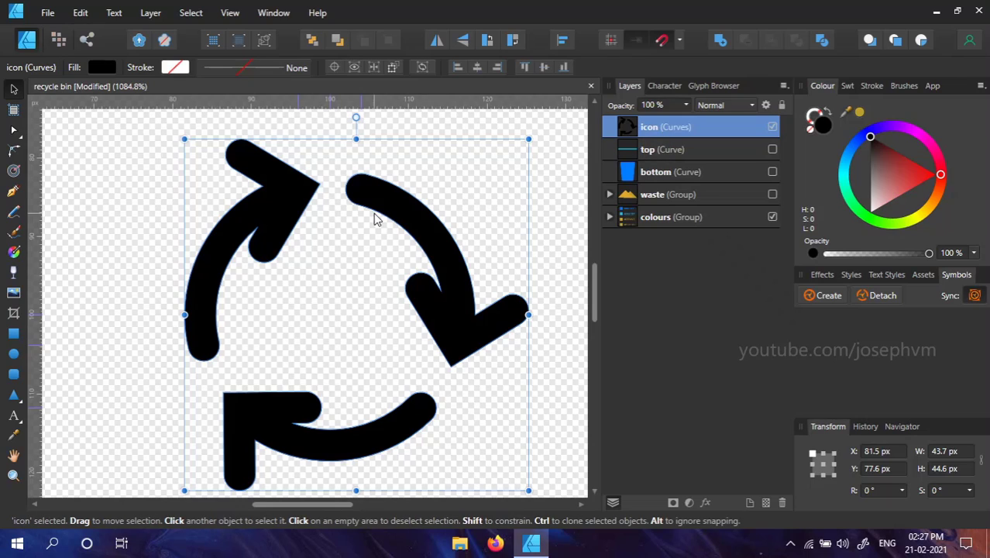
- Fit the page in view and show the light blue rim, blue bin body and yellow waste layers
key(ctrl+0)
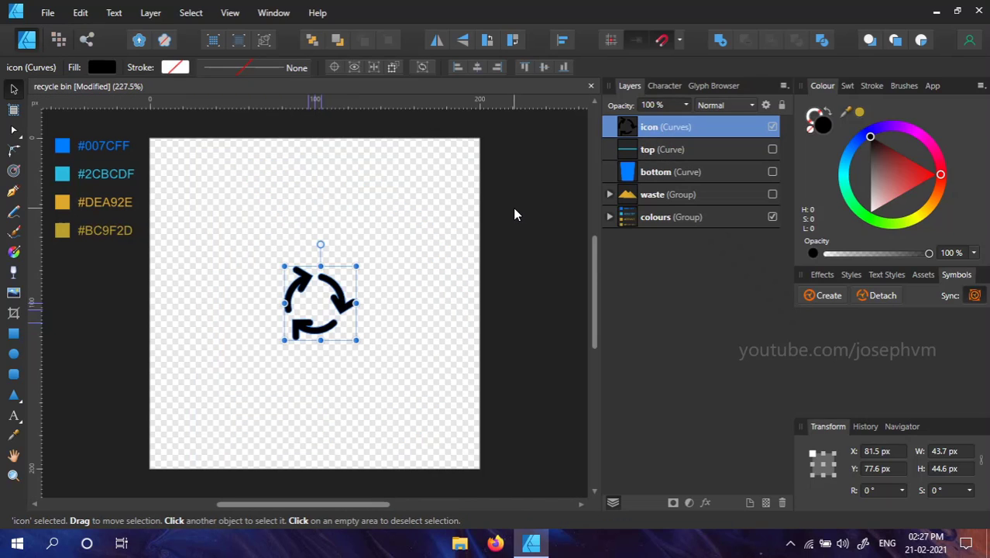
click(773, 149)
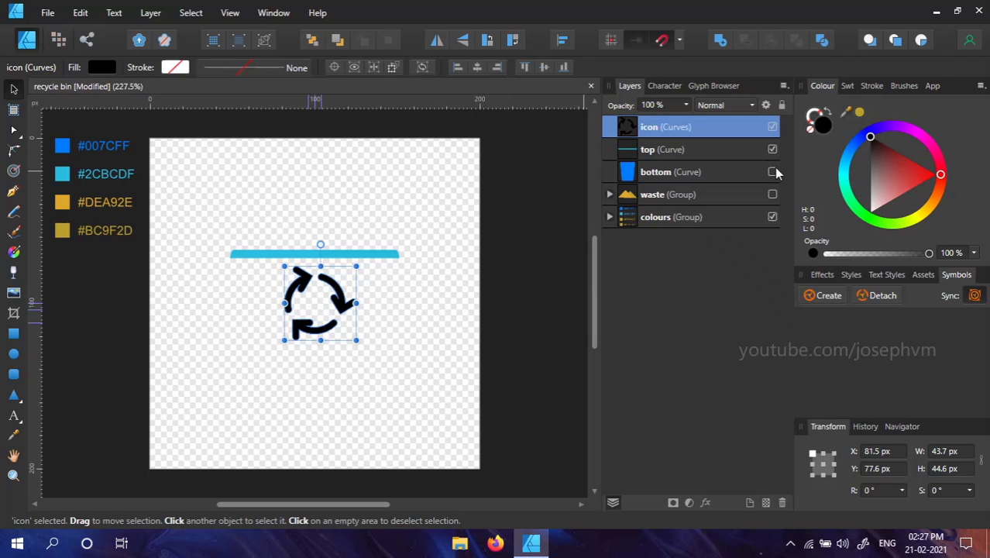
click(772, 171)
click(772, 195)
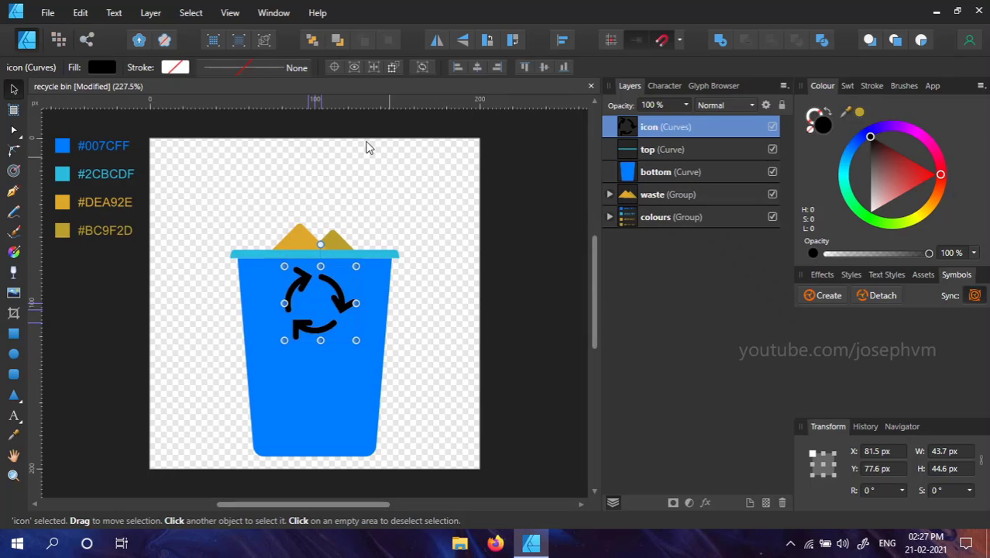
- Change the recycling arrows' fill to white
click(102, 67)
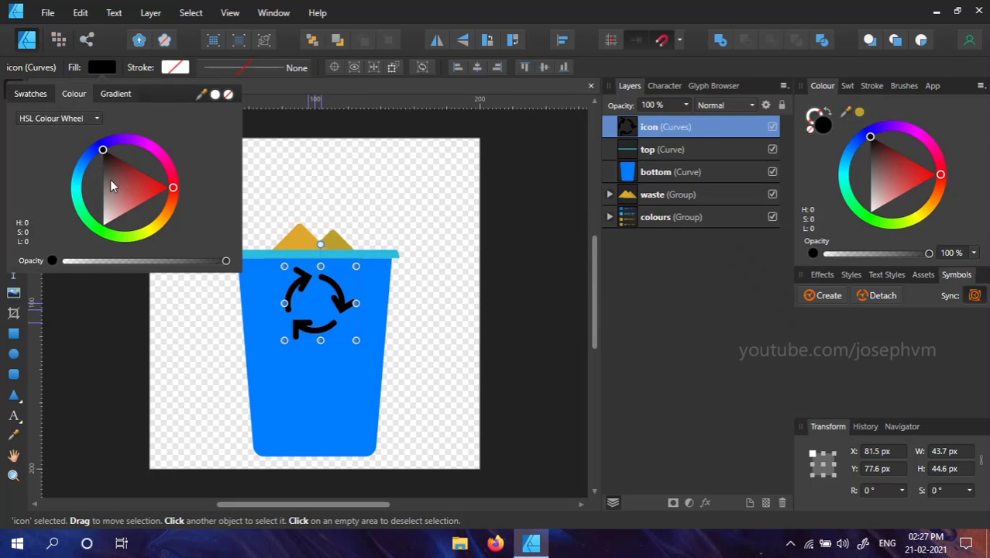
drag(110, 186, 89, 279)
click(511, 200)
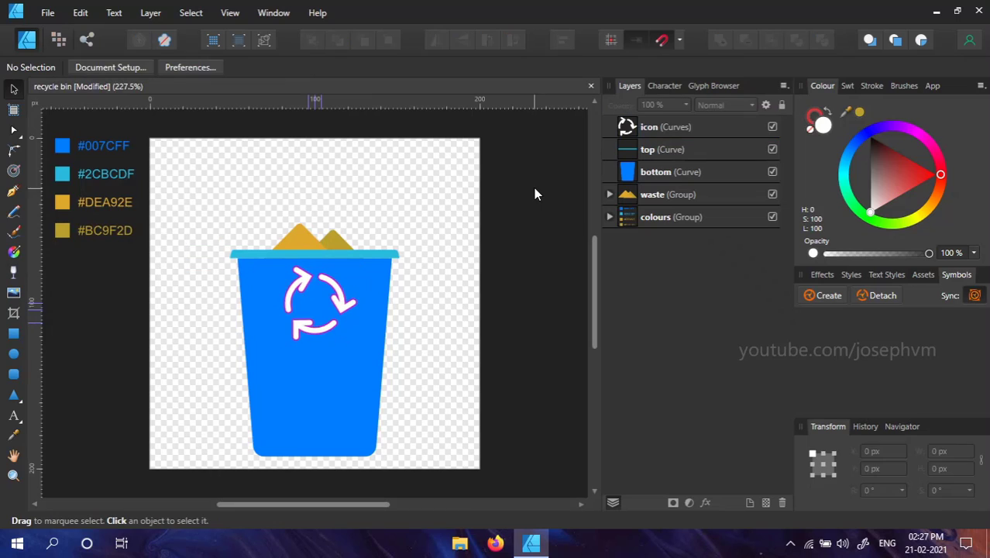
- Move the recycling arrows lower inside the bin and tilt them to -15°
click(636, 127)
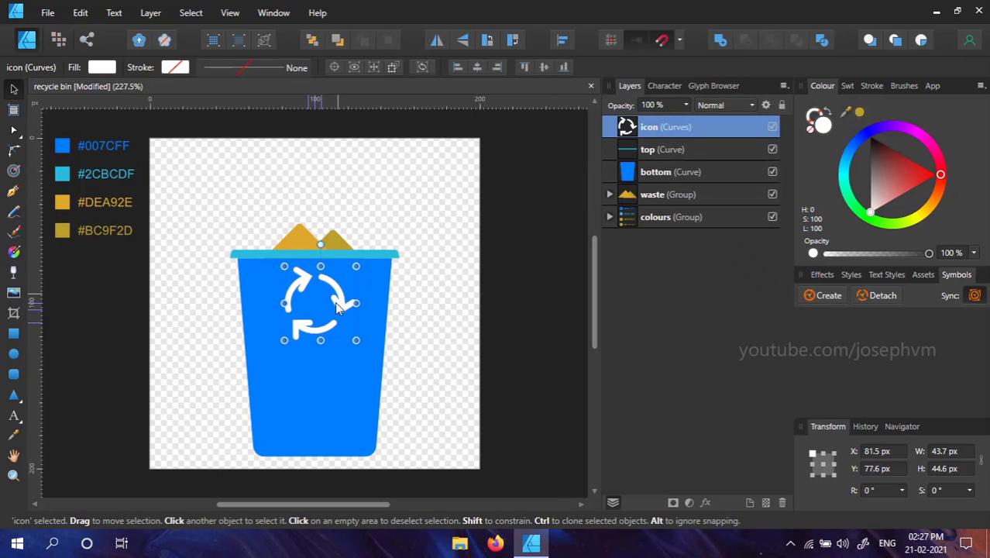
drag(335, 301, 338, 344)
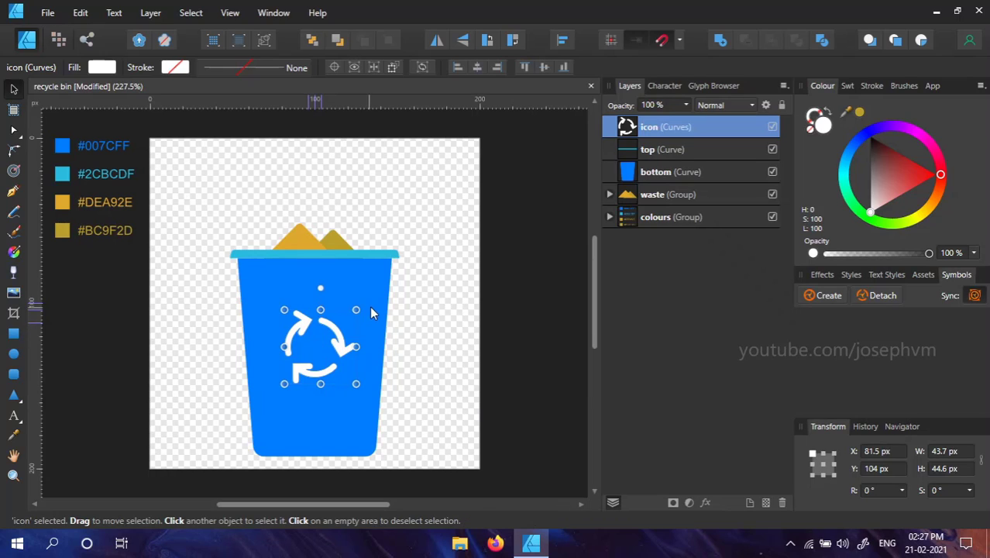
drag(366, 303, 385, 311)
key(ctrl+d)
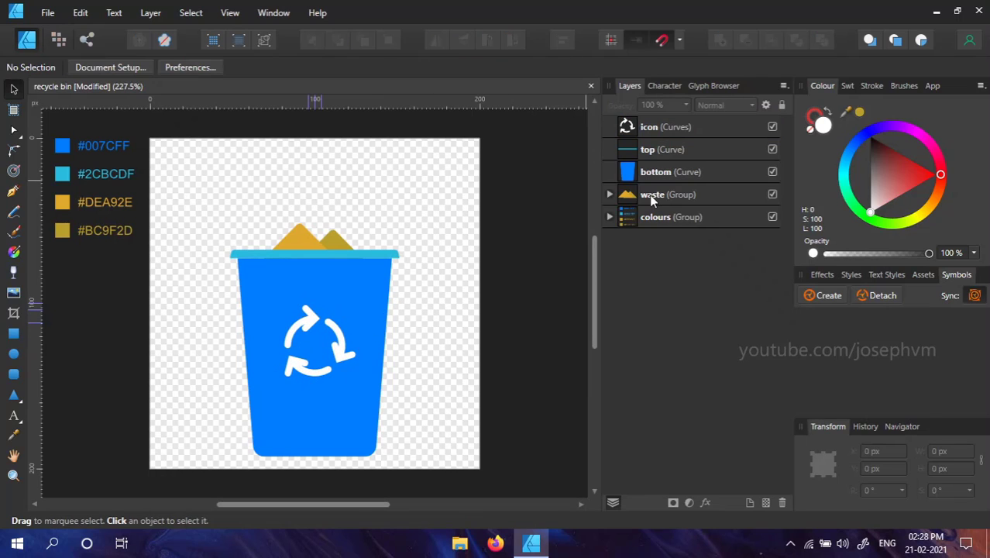
- Group the icon, top, bottom and waste layers and name the group 'bin'
click(649, 194)
shift+click(650, 127)
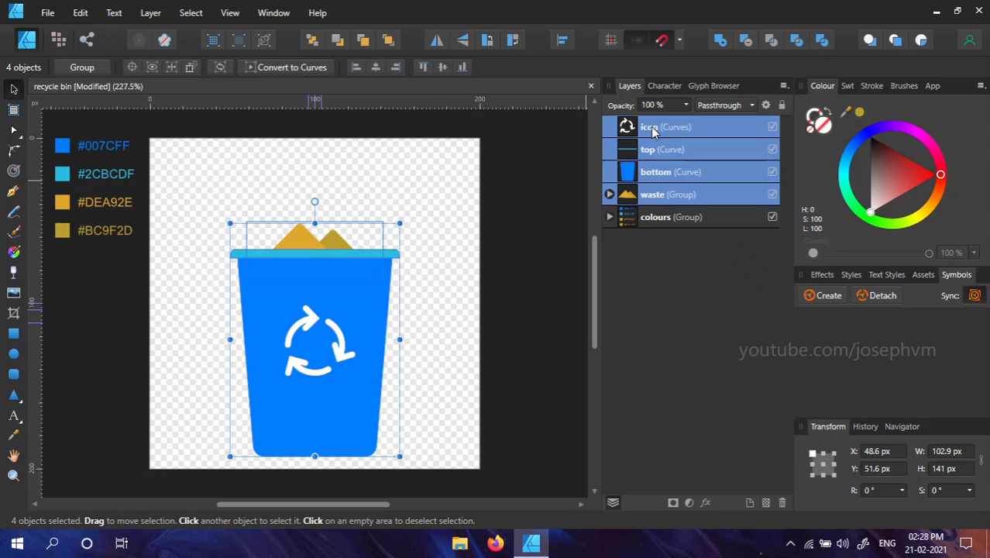
key(ctrl+g)
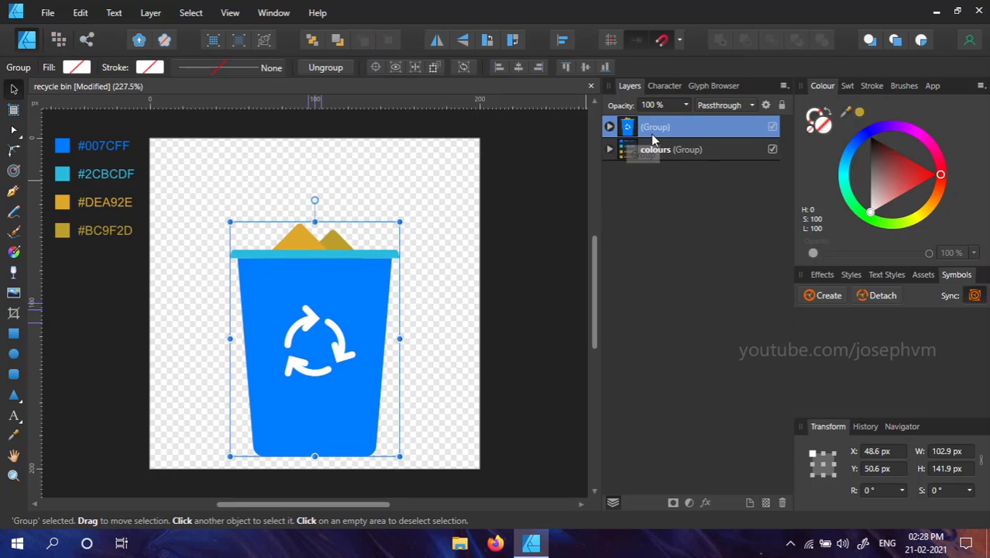
double_click(655, 128)
text(bin)
key(Return)
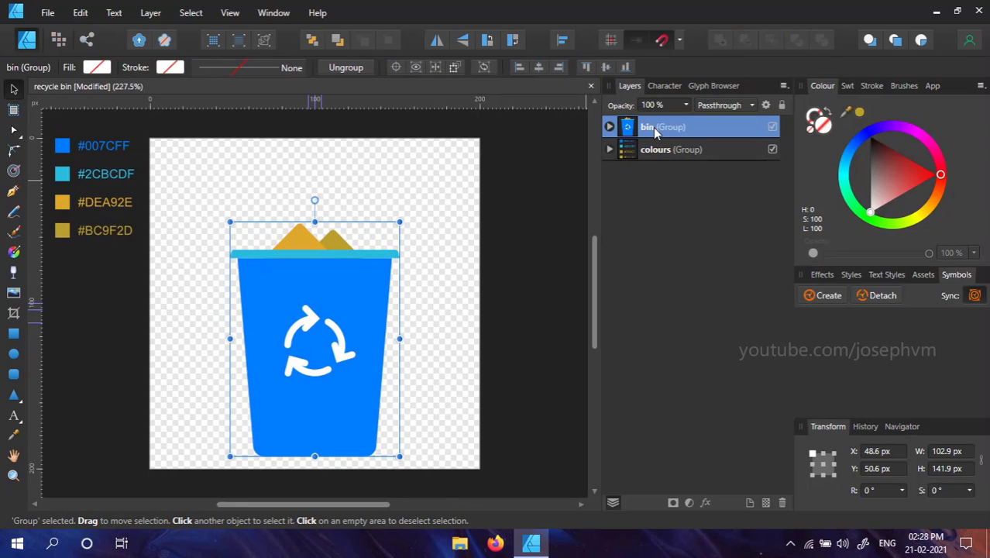
- Centre the bin group vertically on the page
click(563, 39)
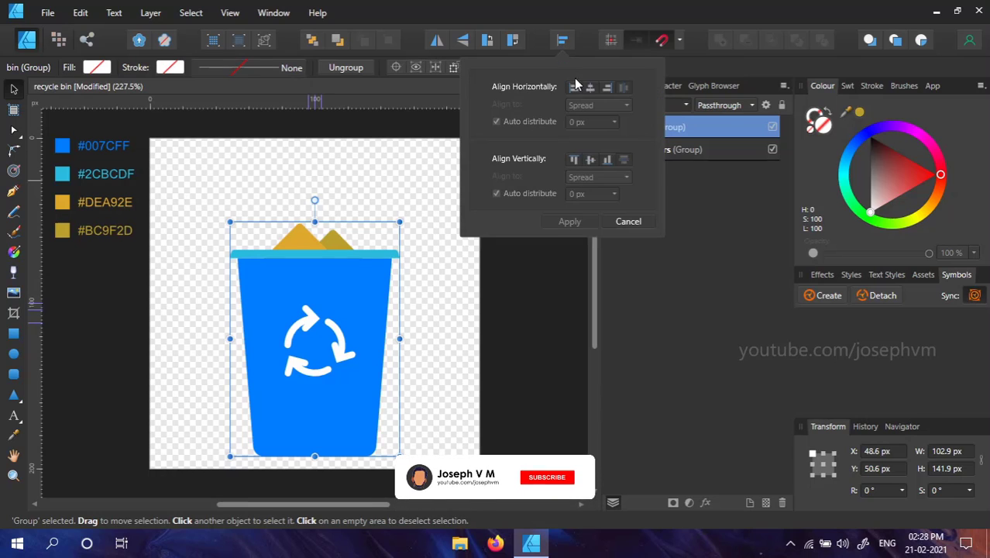
click(588, 159)
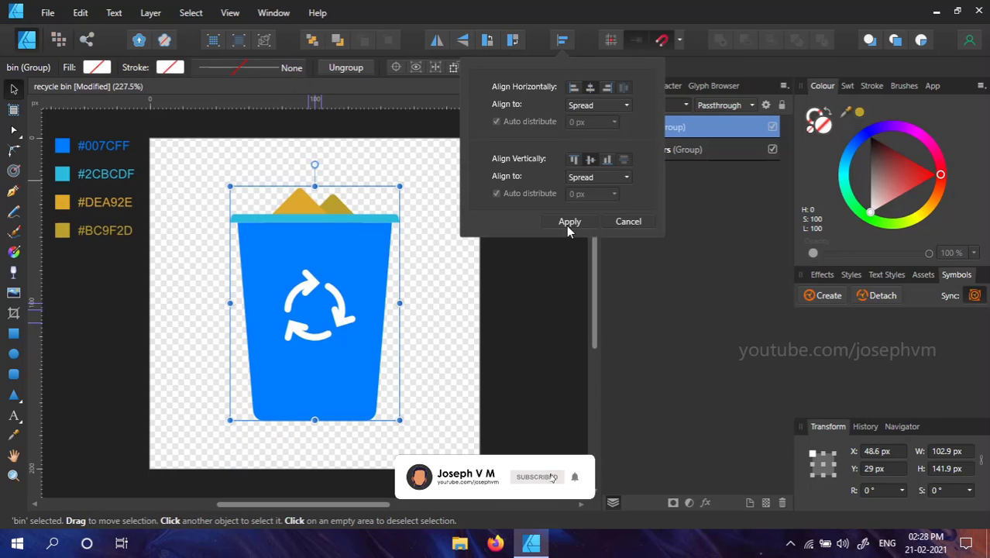
click(569, 221)
click(547, 234)
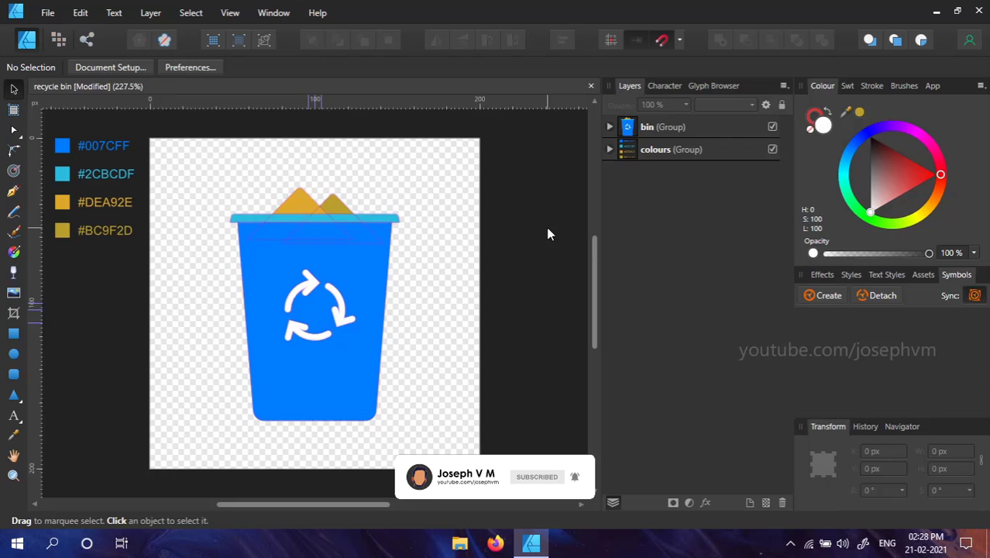
- Save the design and start a PNG export
click(47, 12)
click(30, 131)
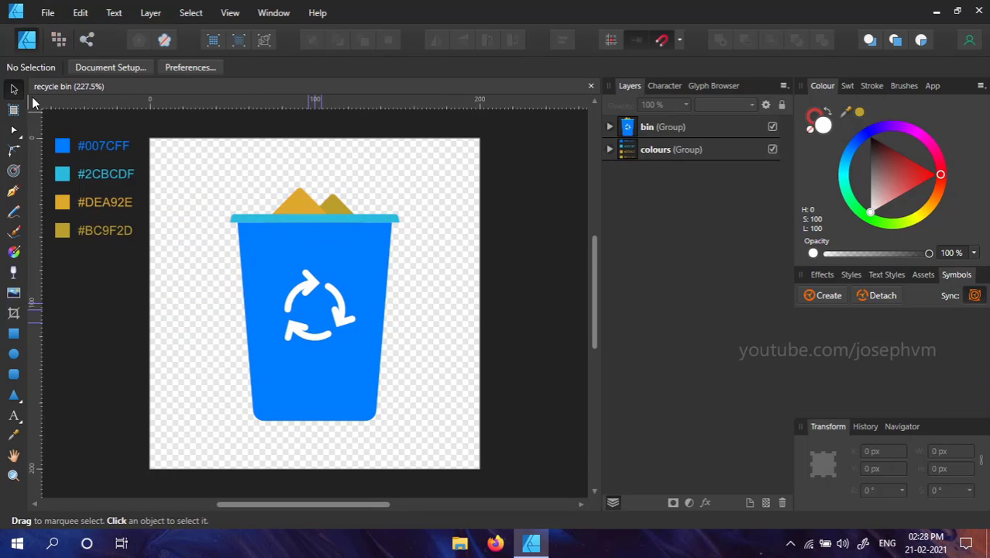
click(50, 10)
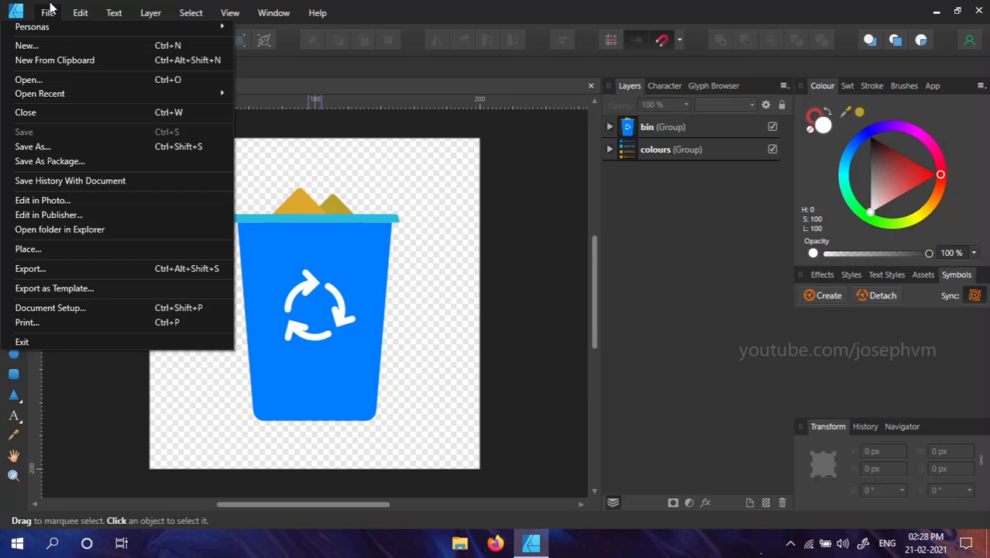
click(30, 269)
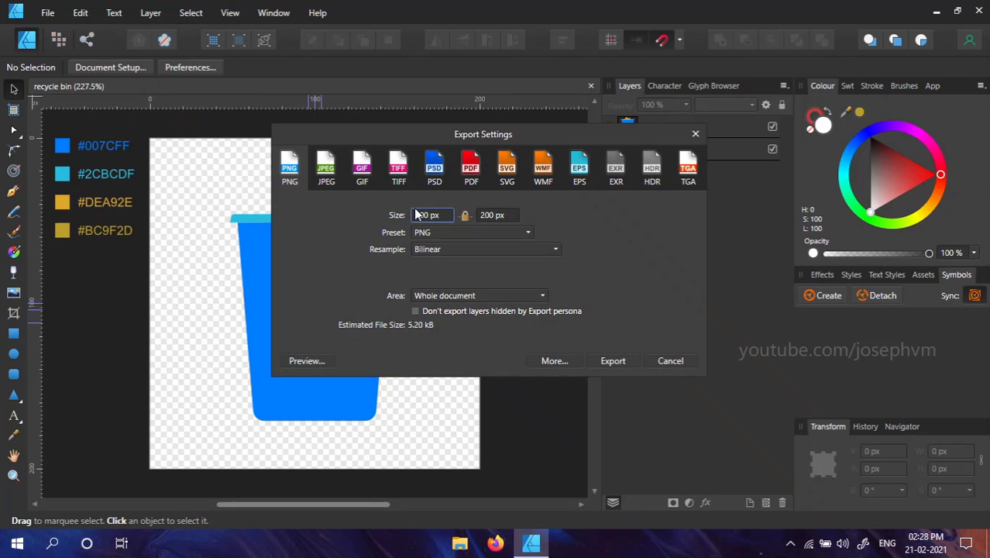
click(613, 361)
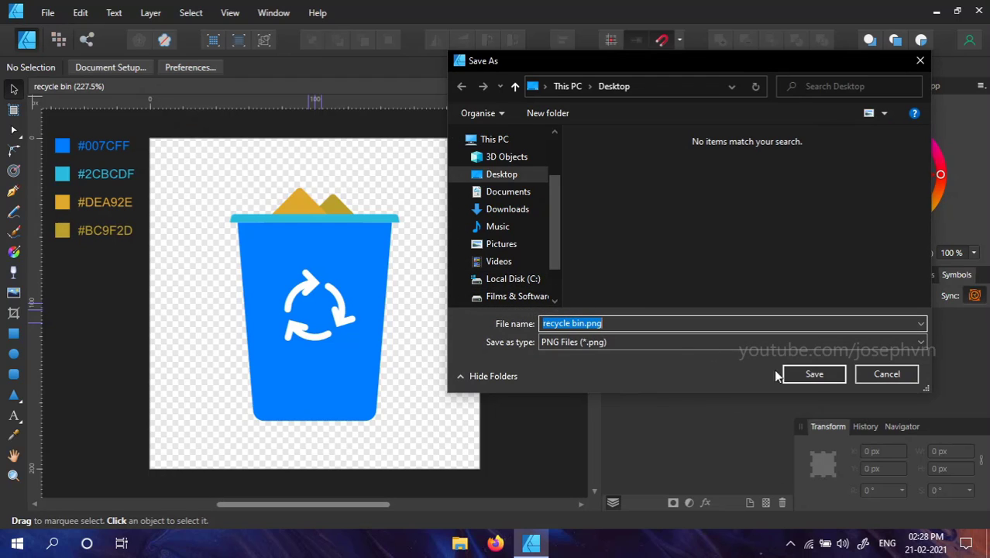
- Save the export as recycle bin.png on the Desktop and open it in IrfanView
click(811, 375)
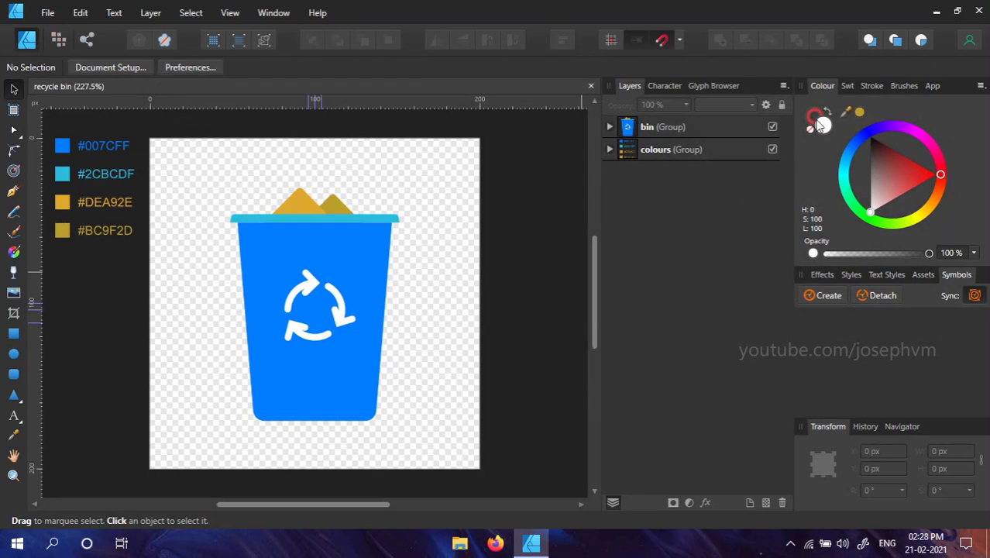
click(937, 12)
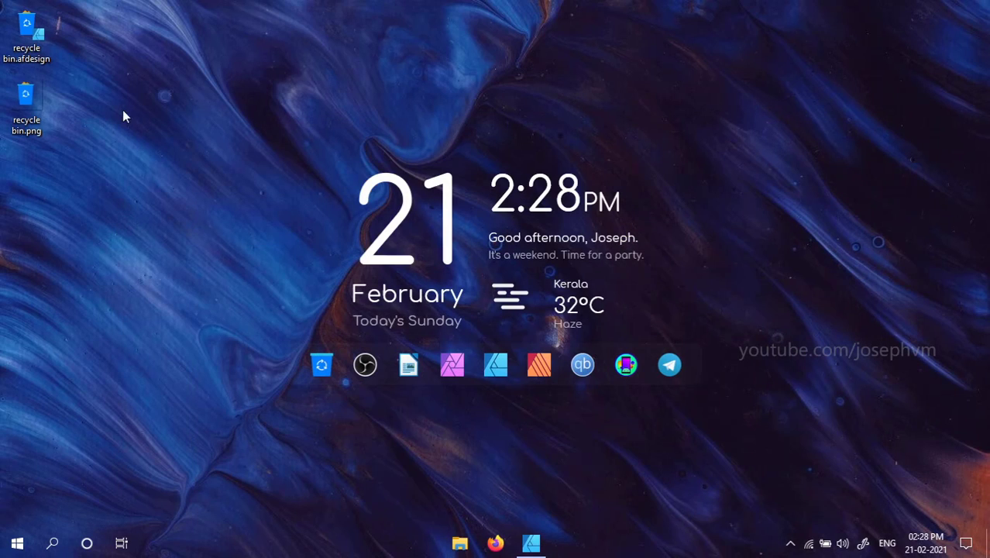
double_click(29, 99)
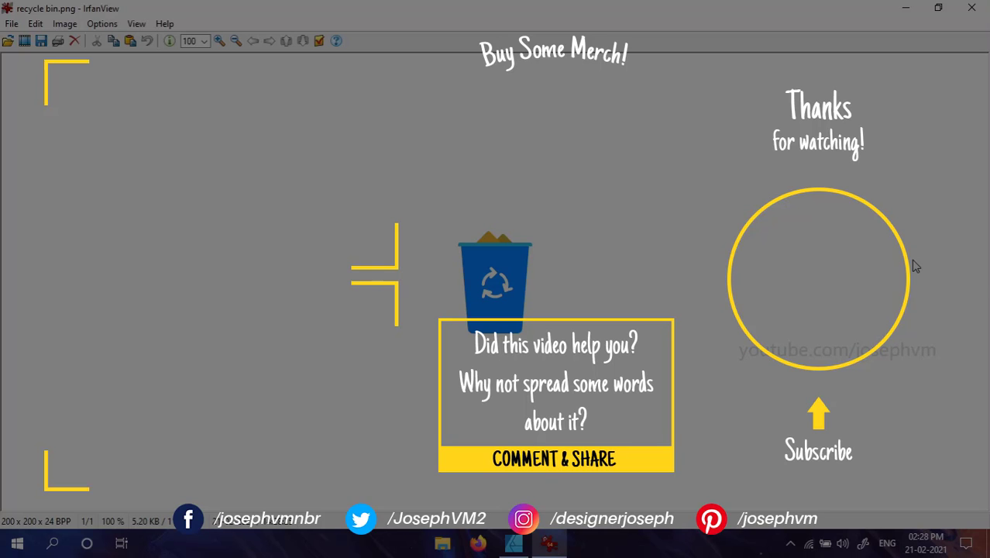
- Close the IrfanView window showing recycle bin.png
click(971, 8)
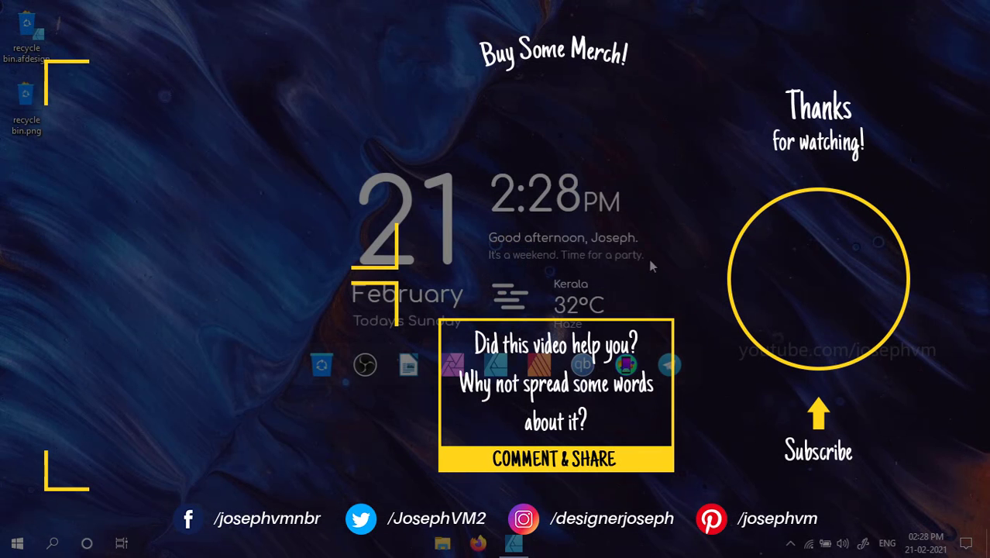